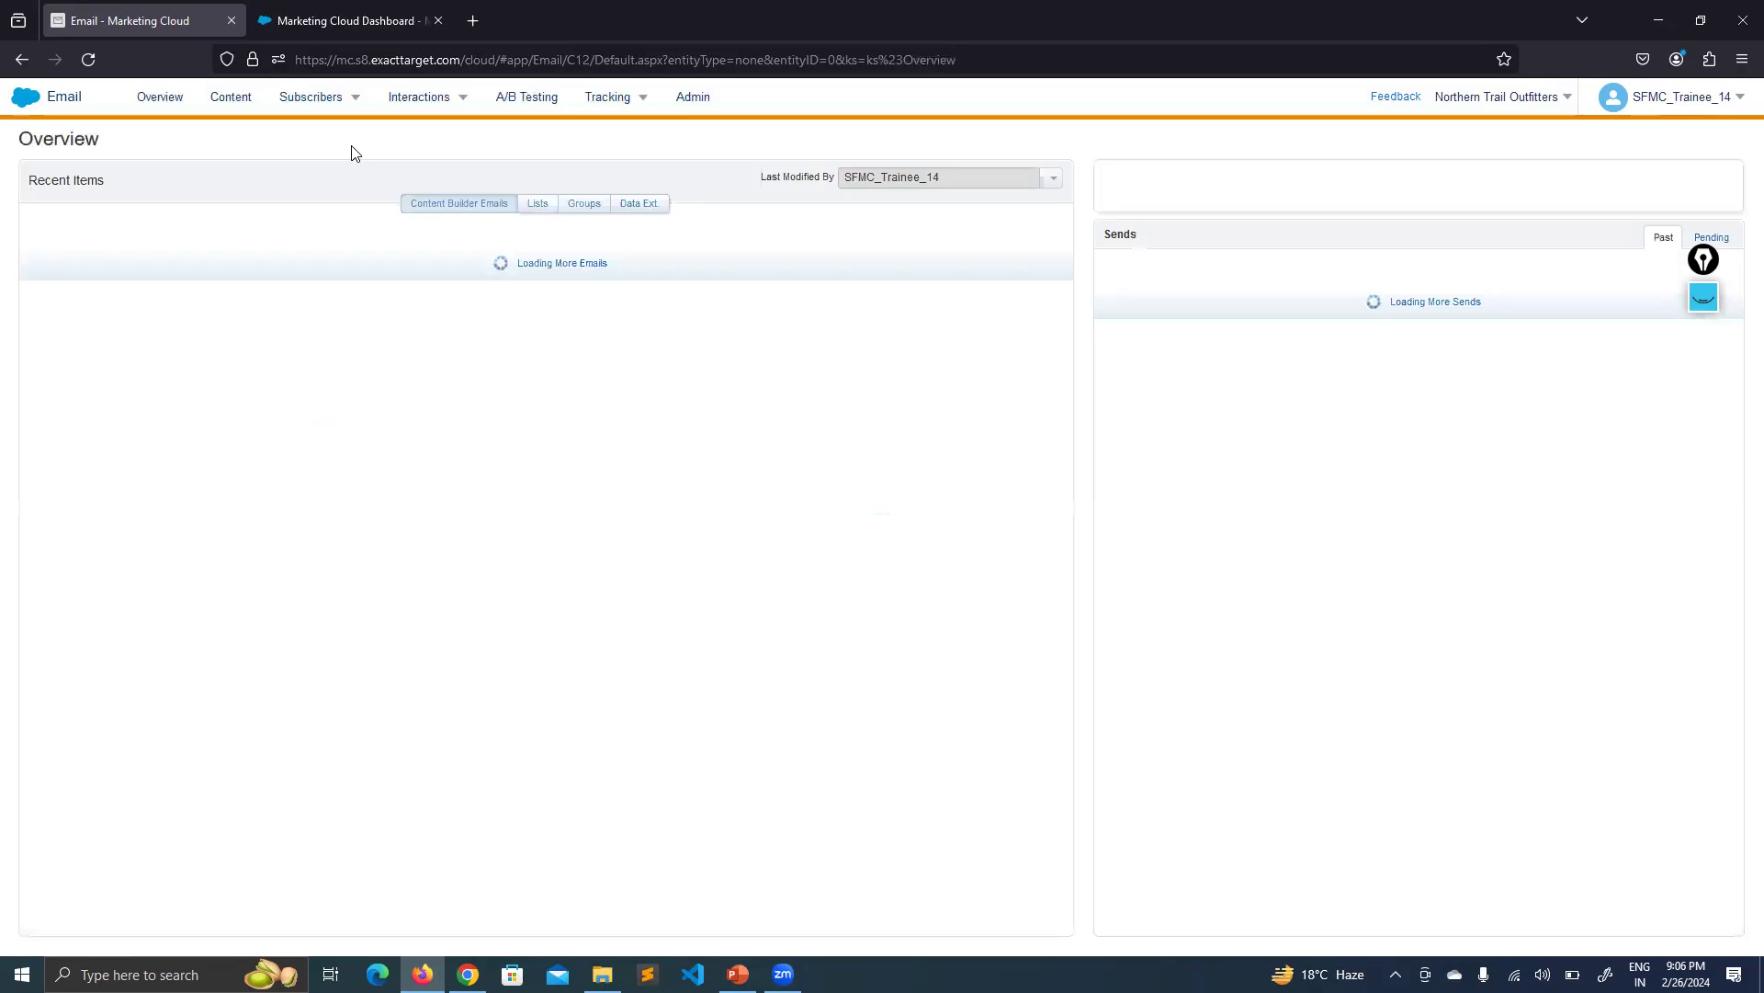
Open the subscriber Lists page and view the options available for the My Lists folder
{"action": "mouse_move", "coordinate": [331, 112]}
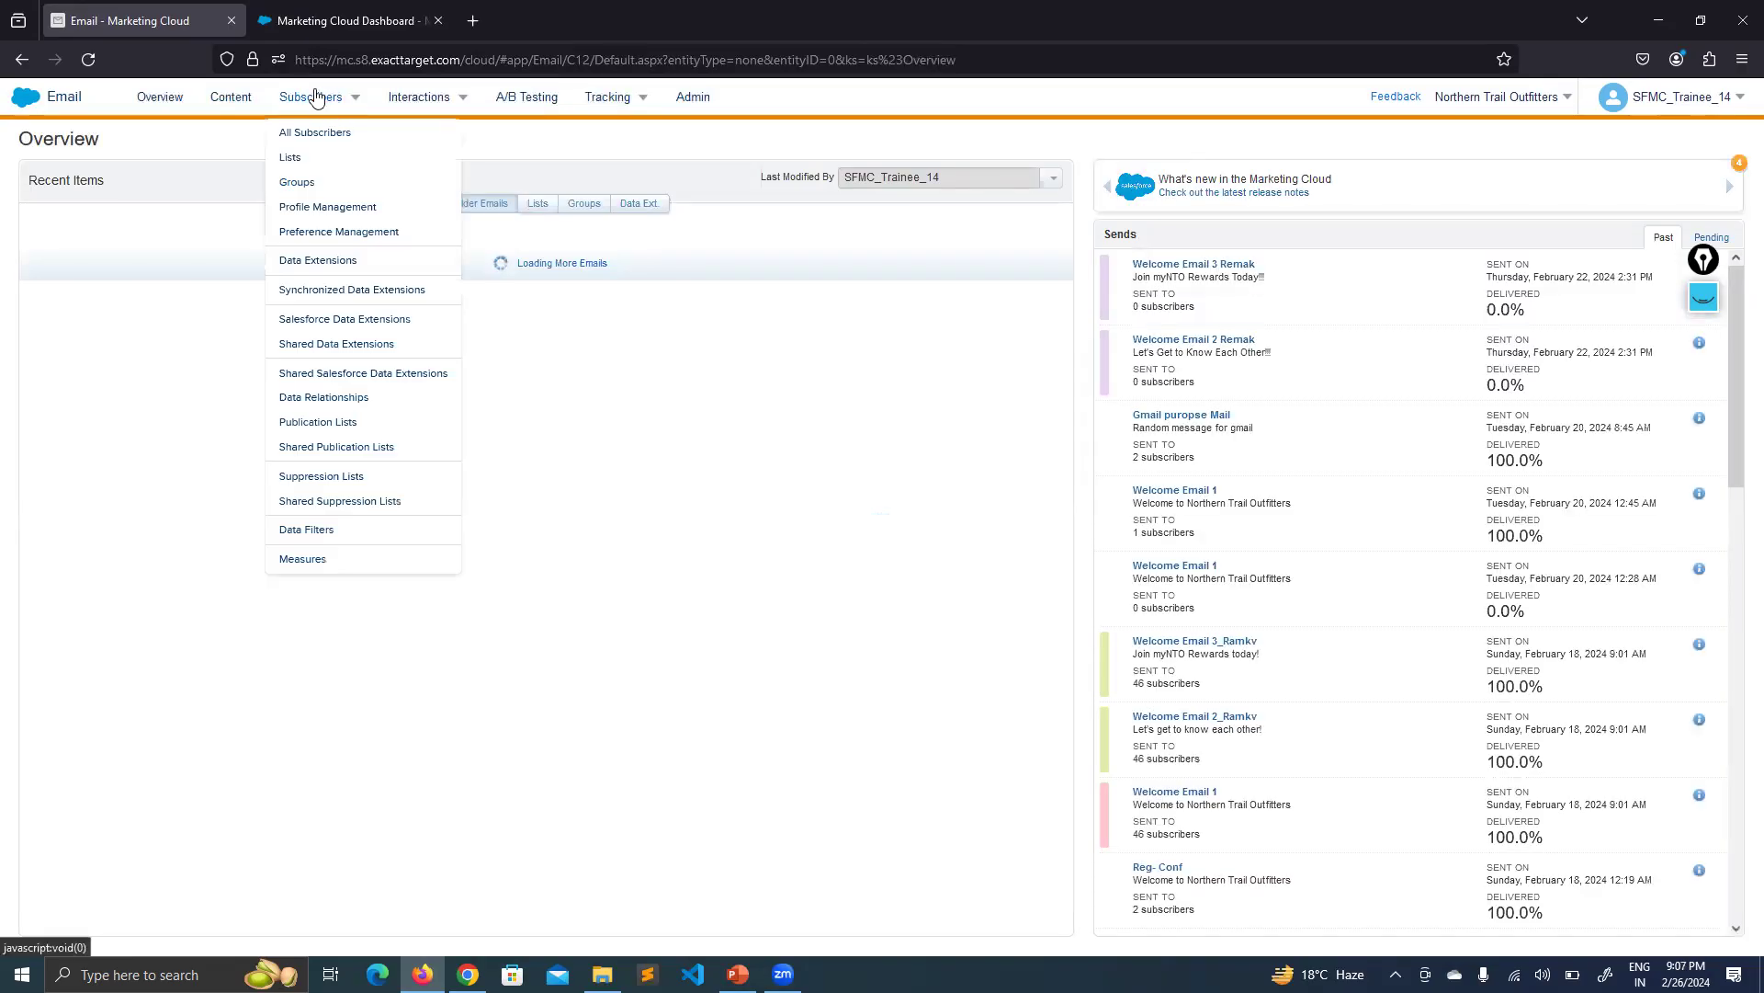
{"action": "left_click", "coordinate": [293, 160]}
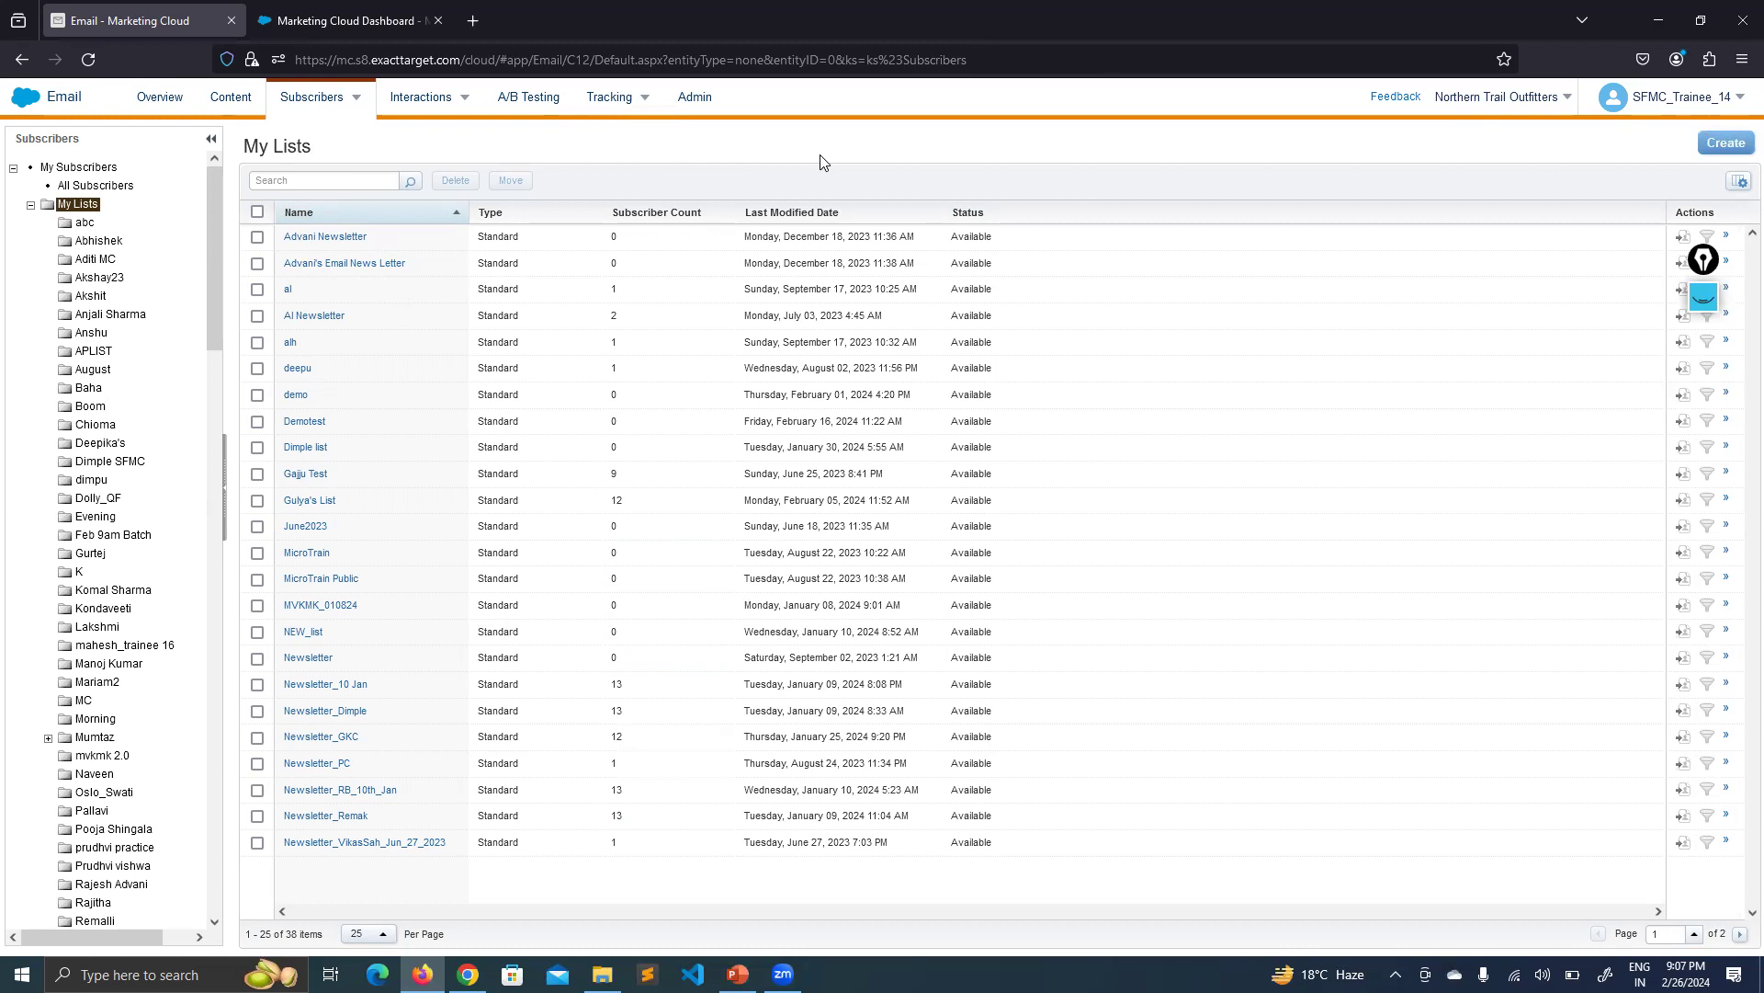
{"action": "right_click", "coordinate": [76, 208]}
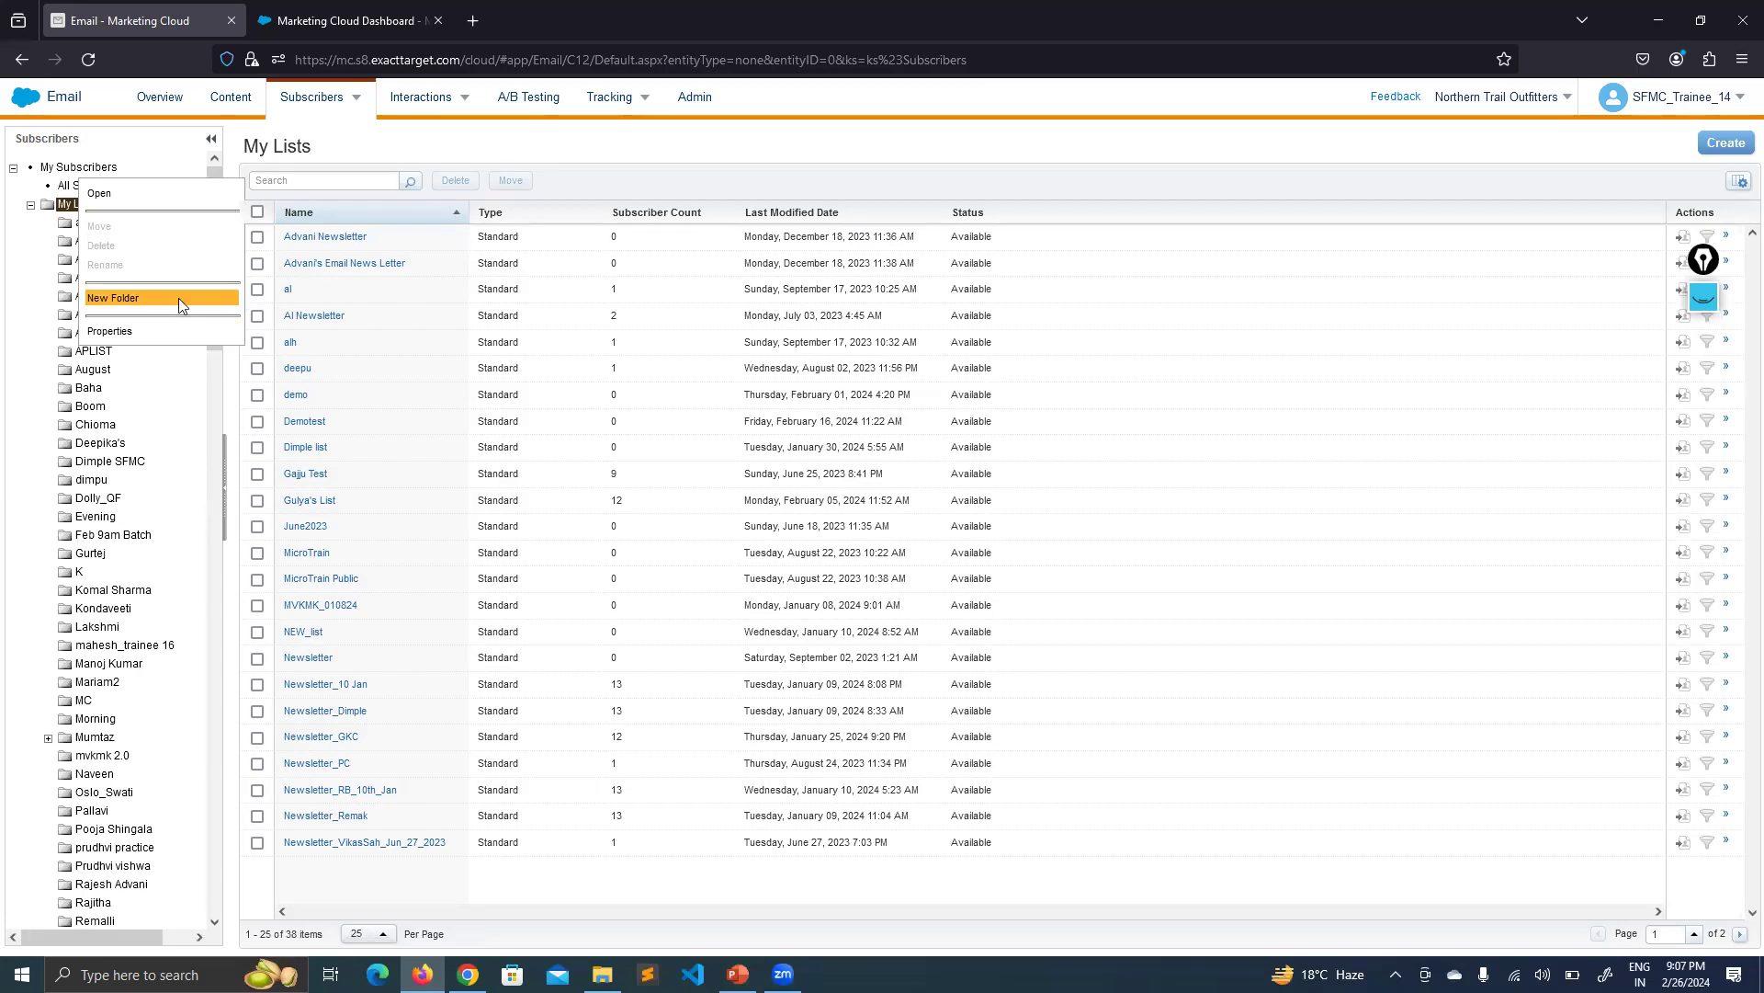
{"action": "left_click", "coordinate": [666, 151]}
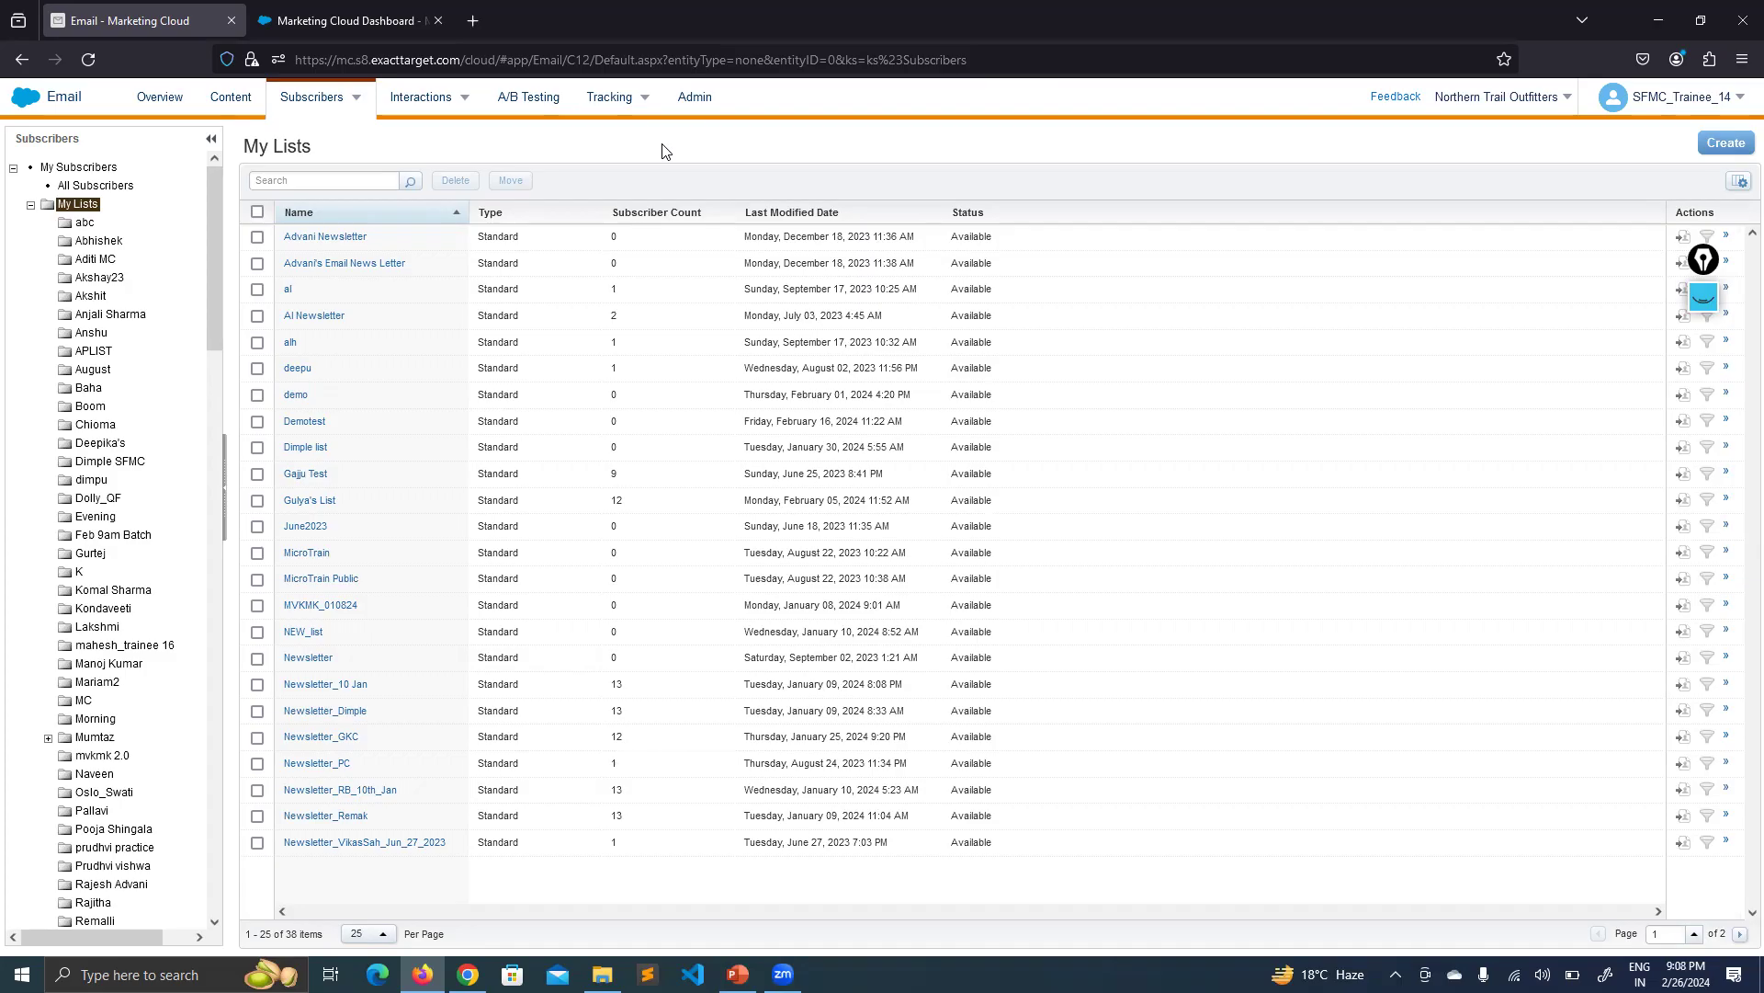
Try to create a new folder under My Lists
{"action": "right_click", "coordinate": [82, 206]}
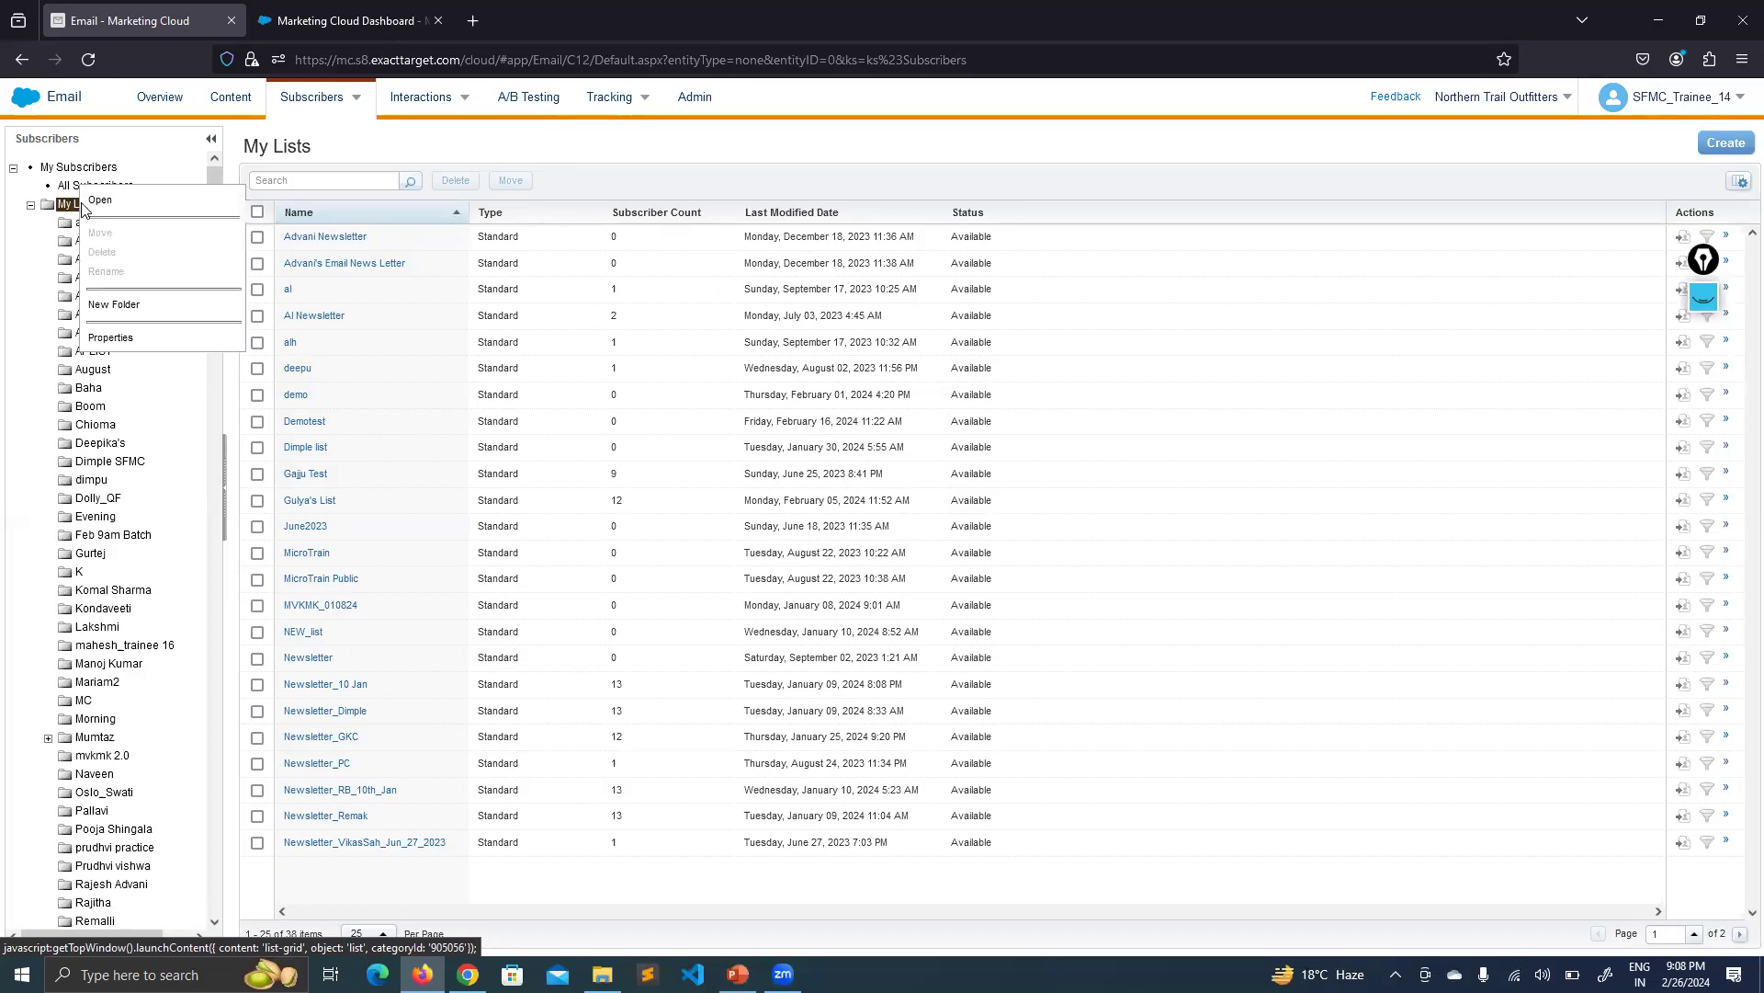
{"action": "left_click", "coordinate": [126, 304]}
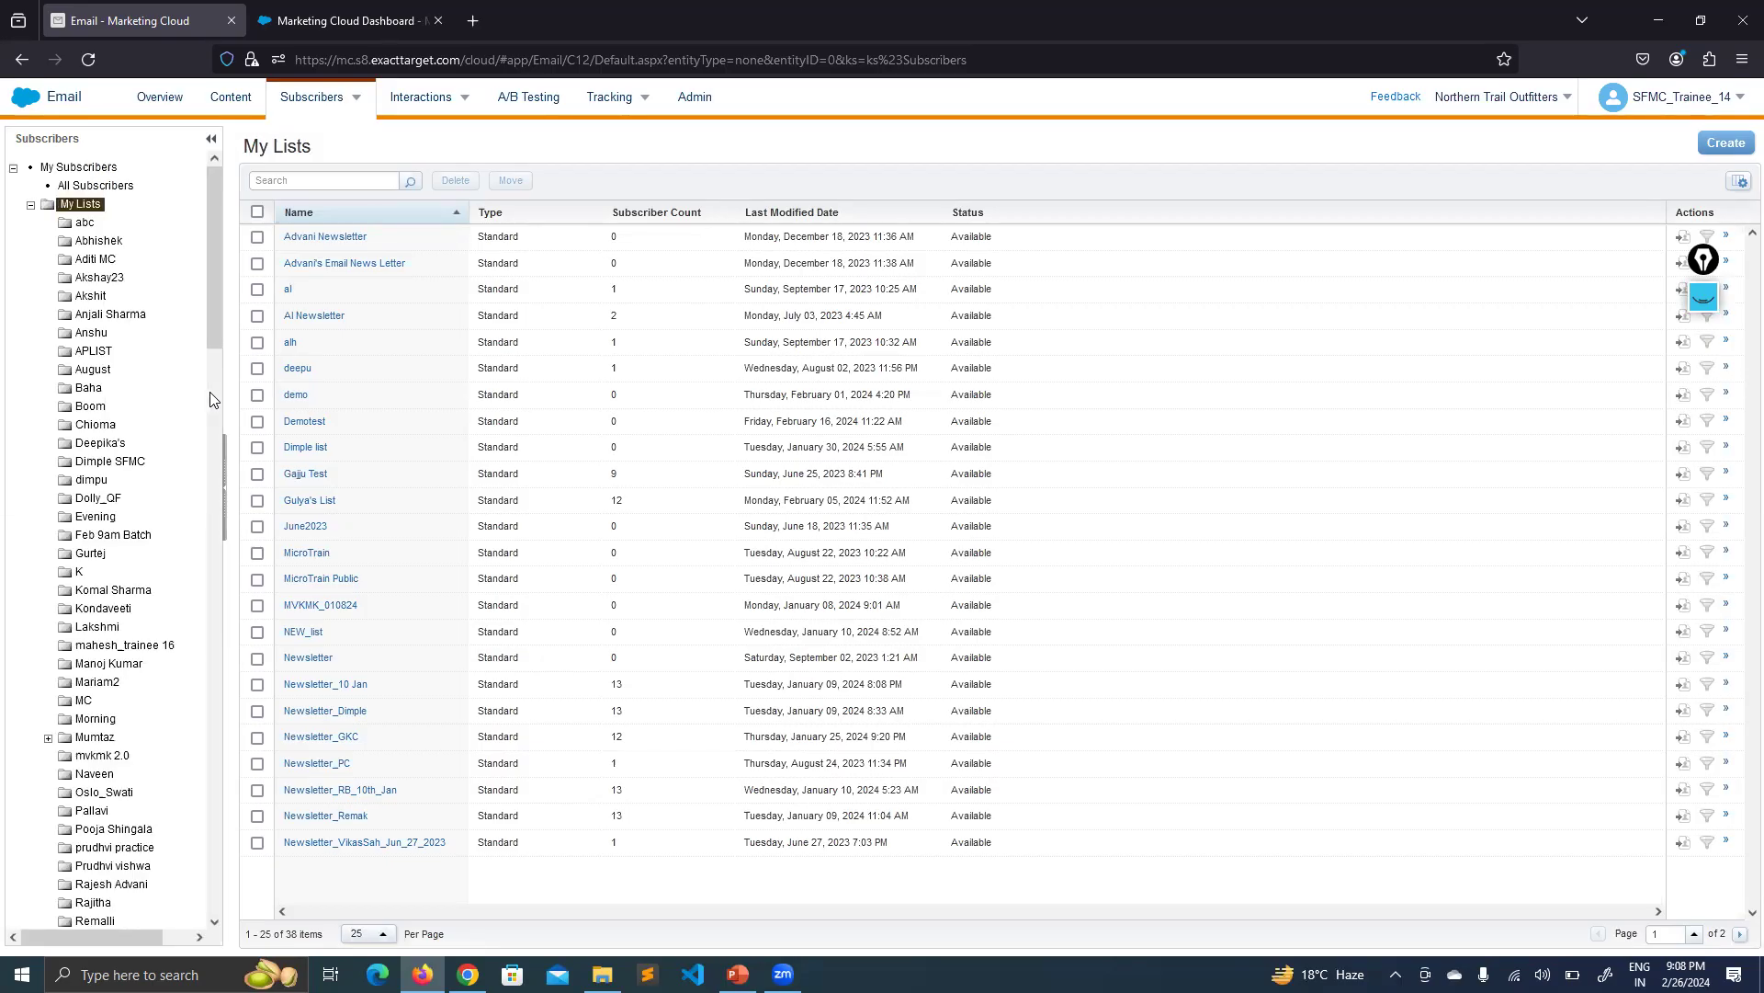
{"action": "right_click", "coordinate": [82, 209]}
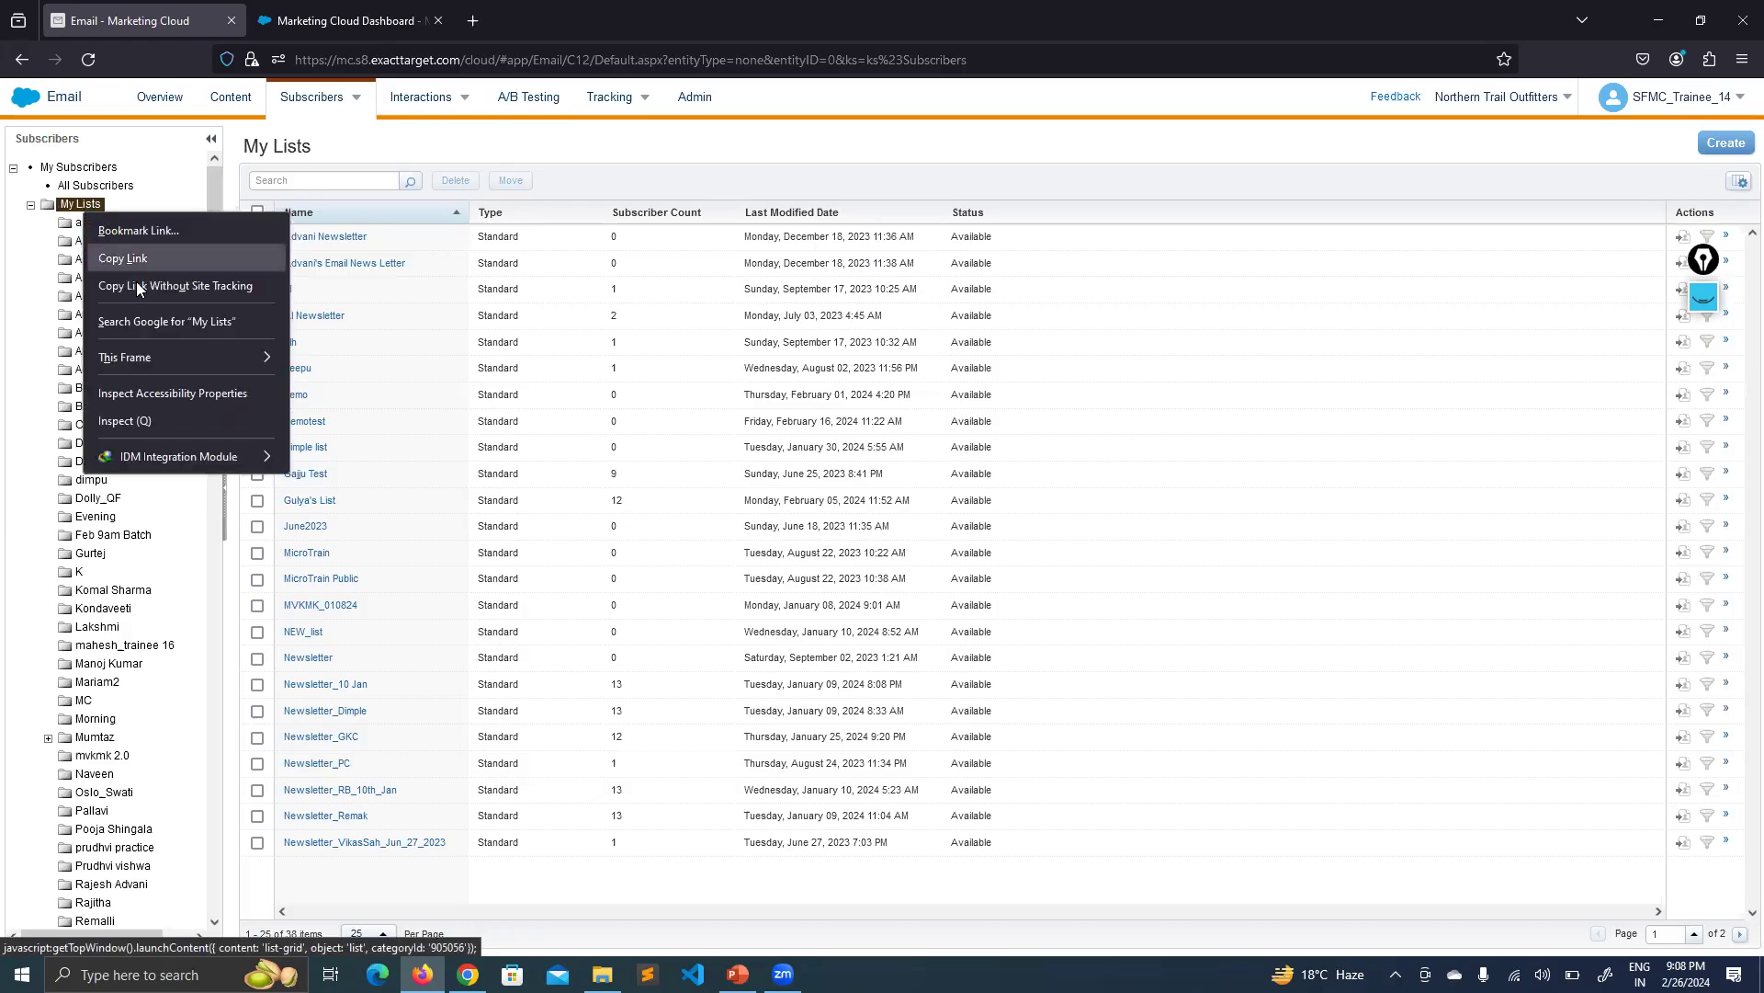
{"action": "right_click", "coordinate": [74, 197]}
{"action": "left_click", "coordinate": [602, 154]}
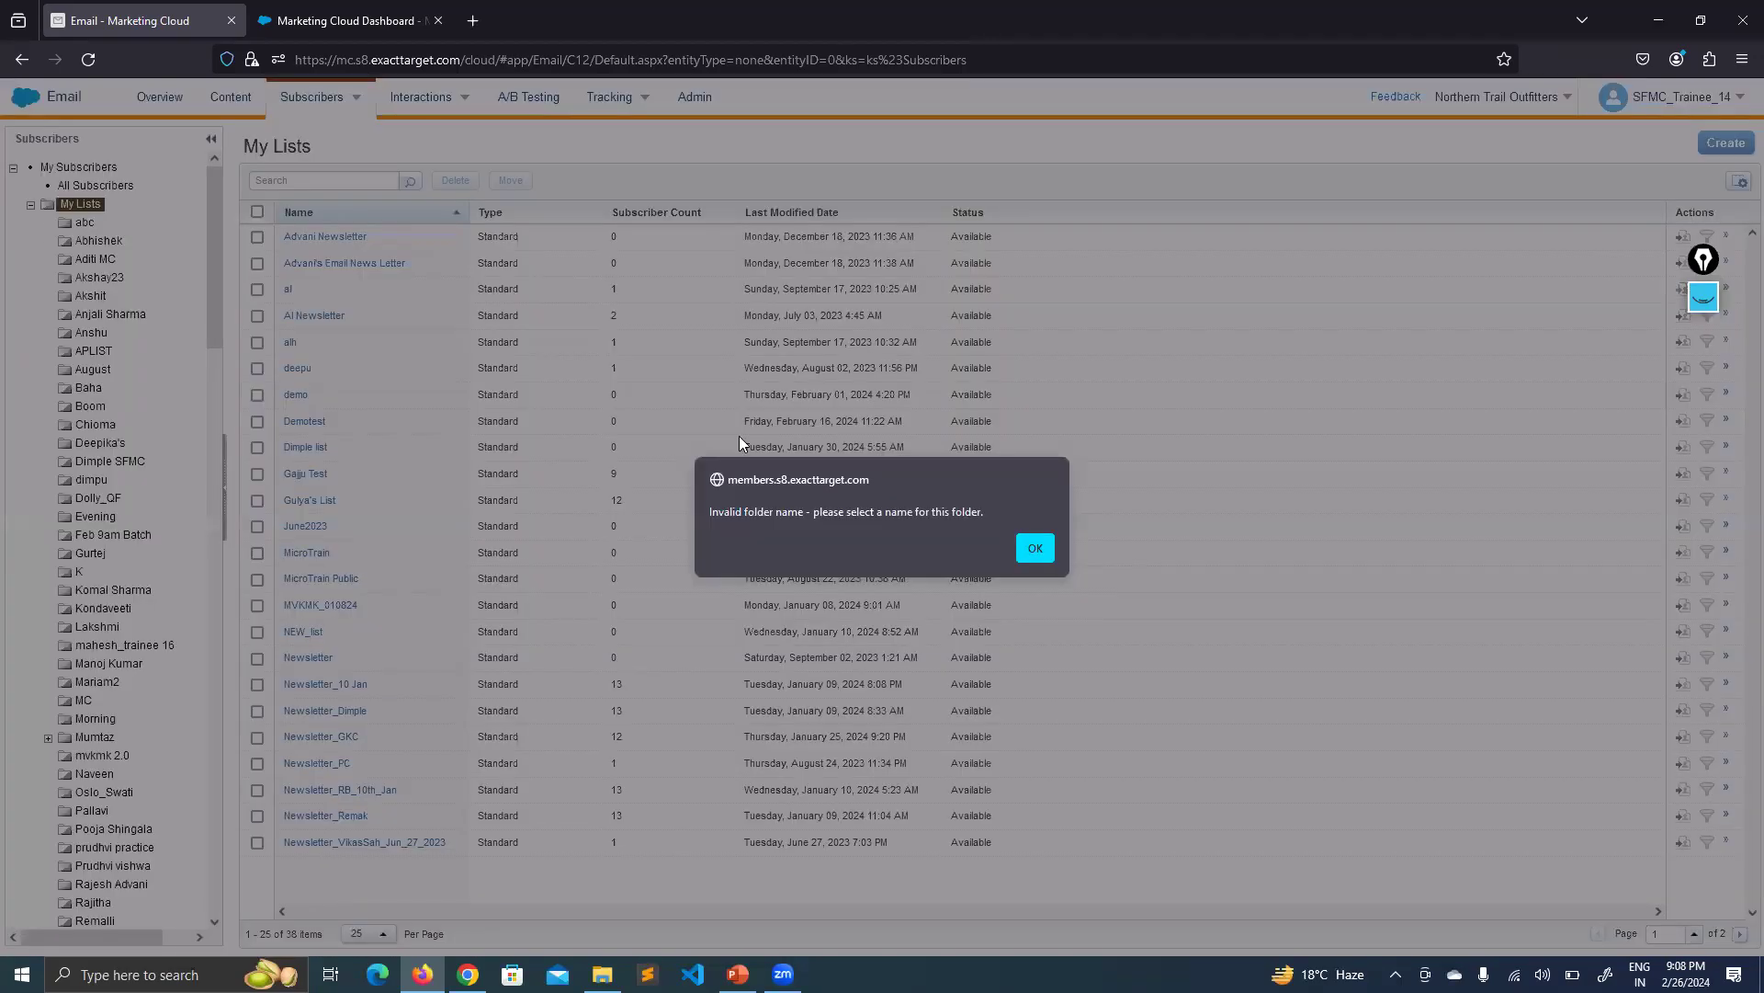
{"action": "left_click", "coordinate": [1033, 549]}
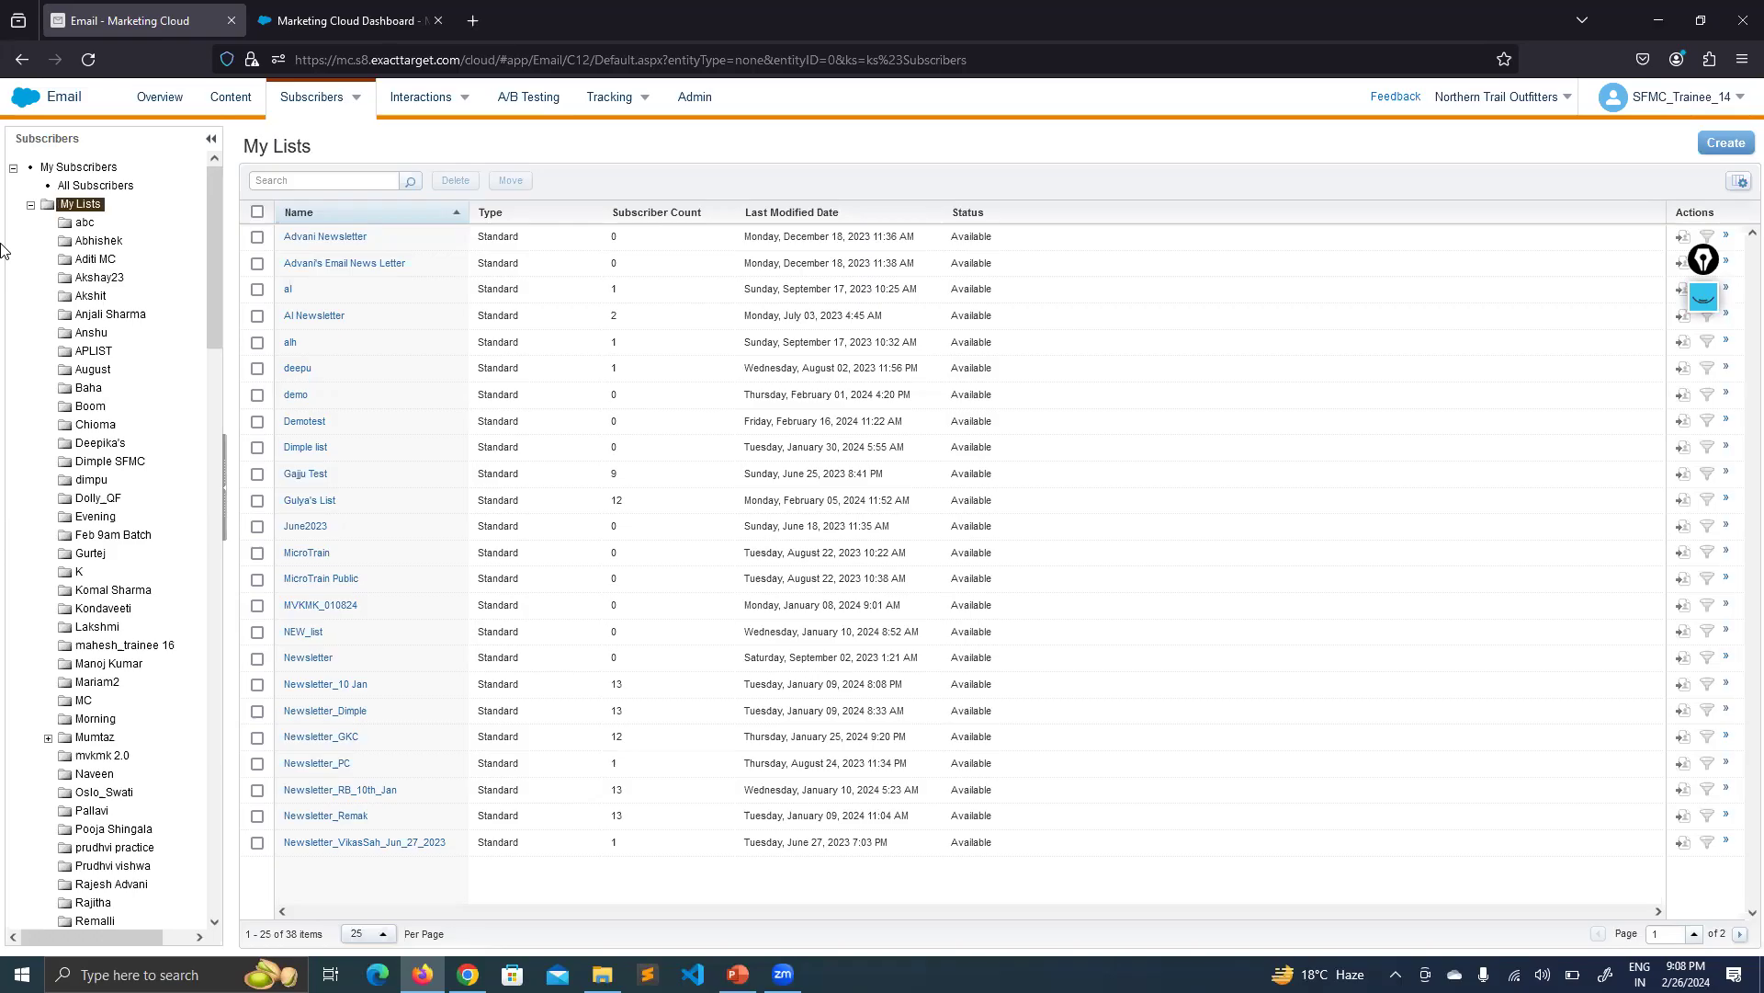
Try switching to the subfolders of My Lists and bringing up the parent folder's options again
{"action": "right_click", "coordinate": [88, 211]}
{"action": "left_click", "coordinate": [88, 212]}
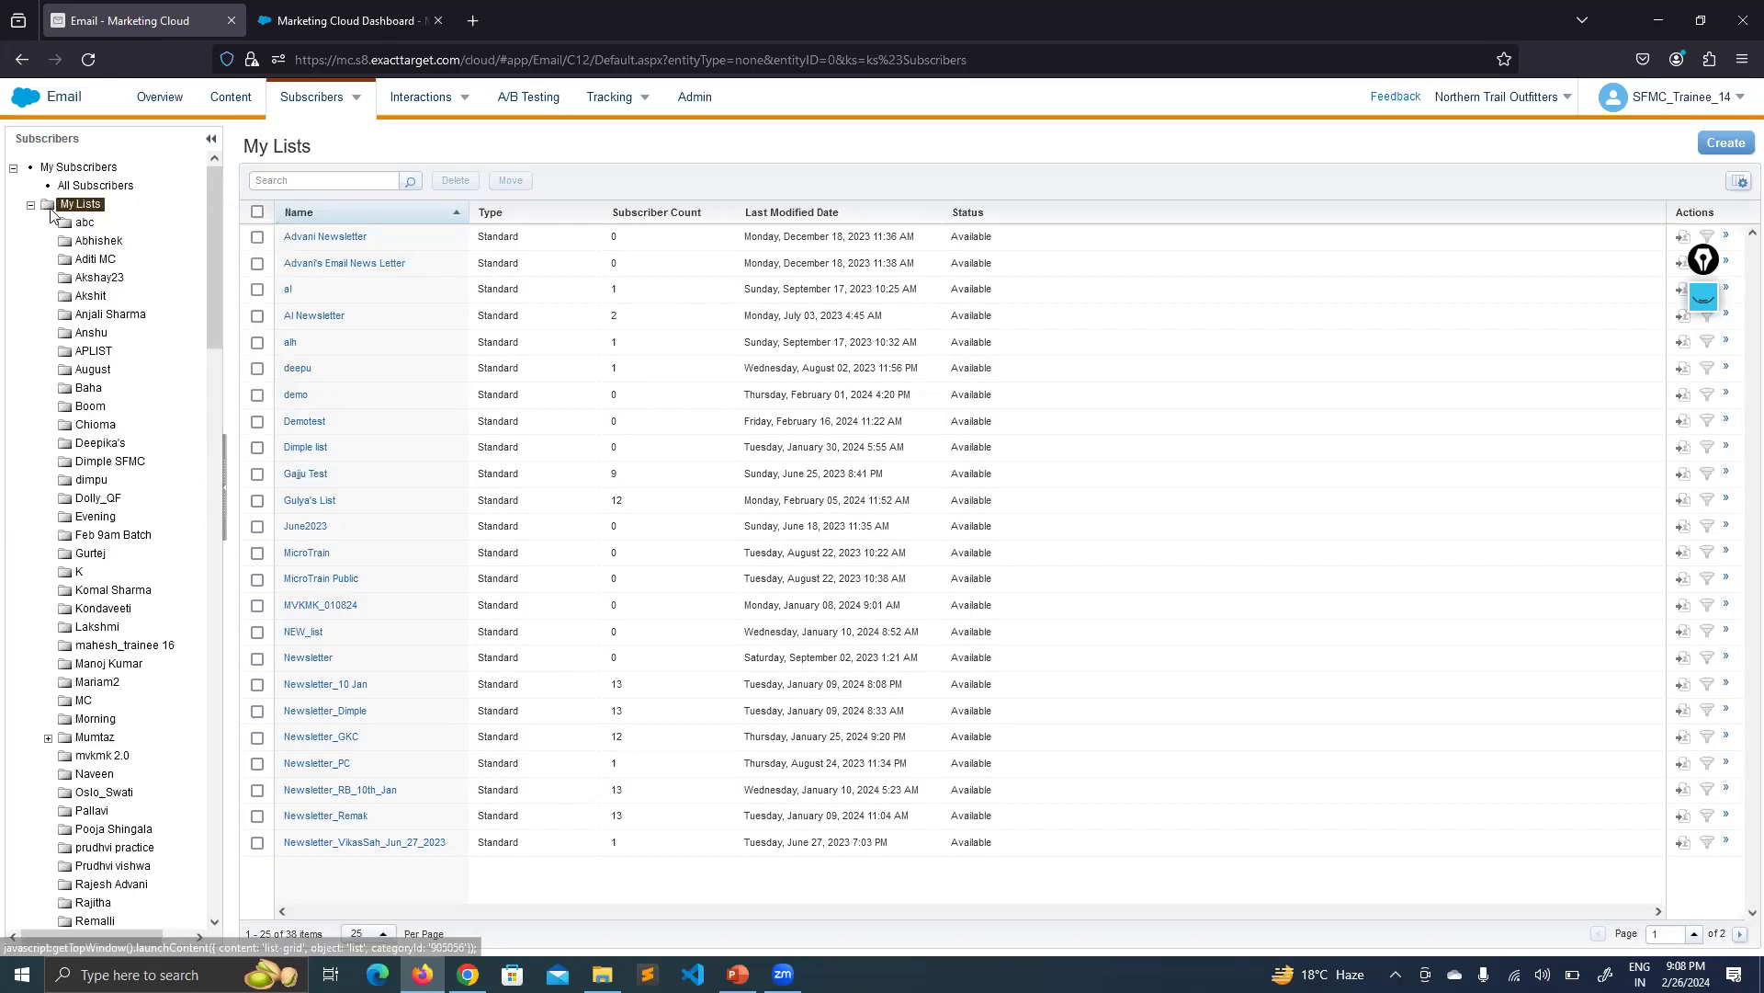
{"action": "left_click", "coordinate": [84, 222]}
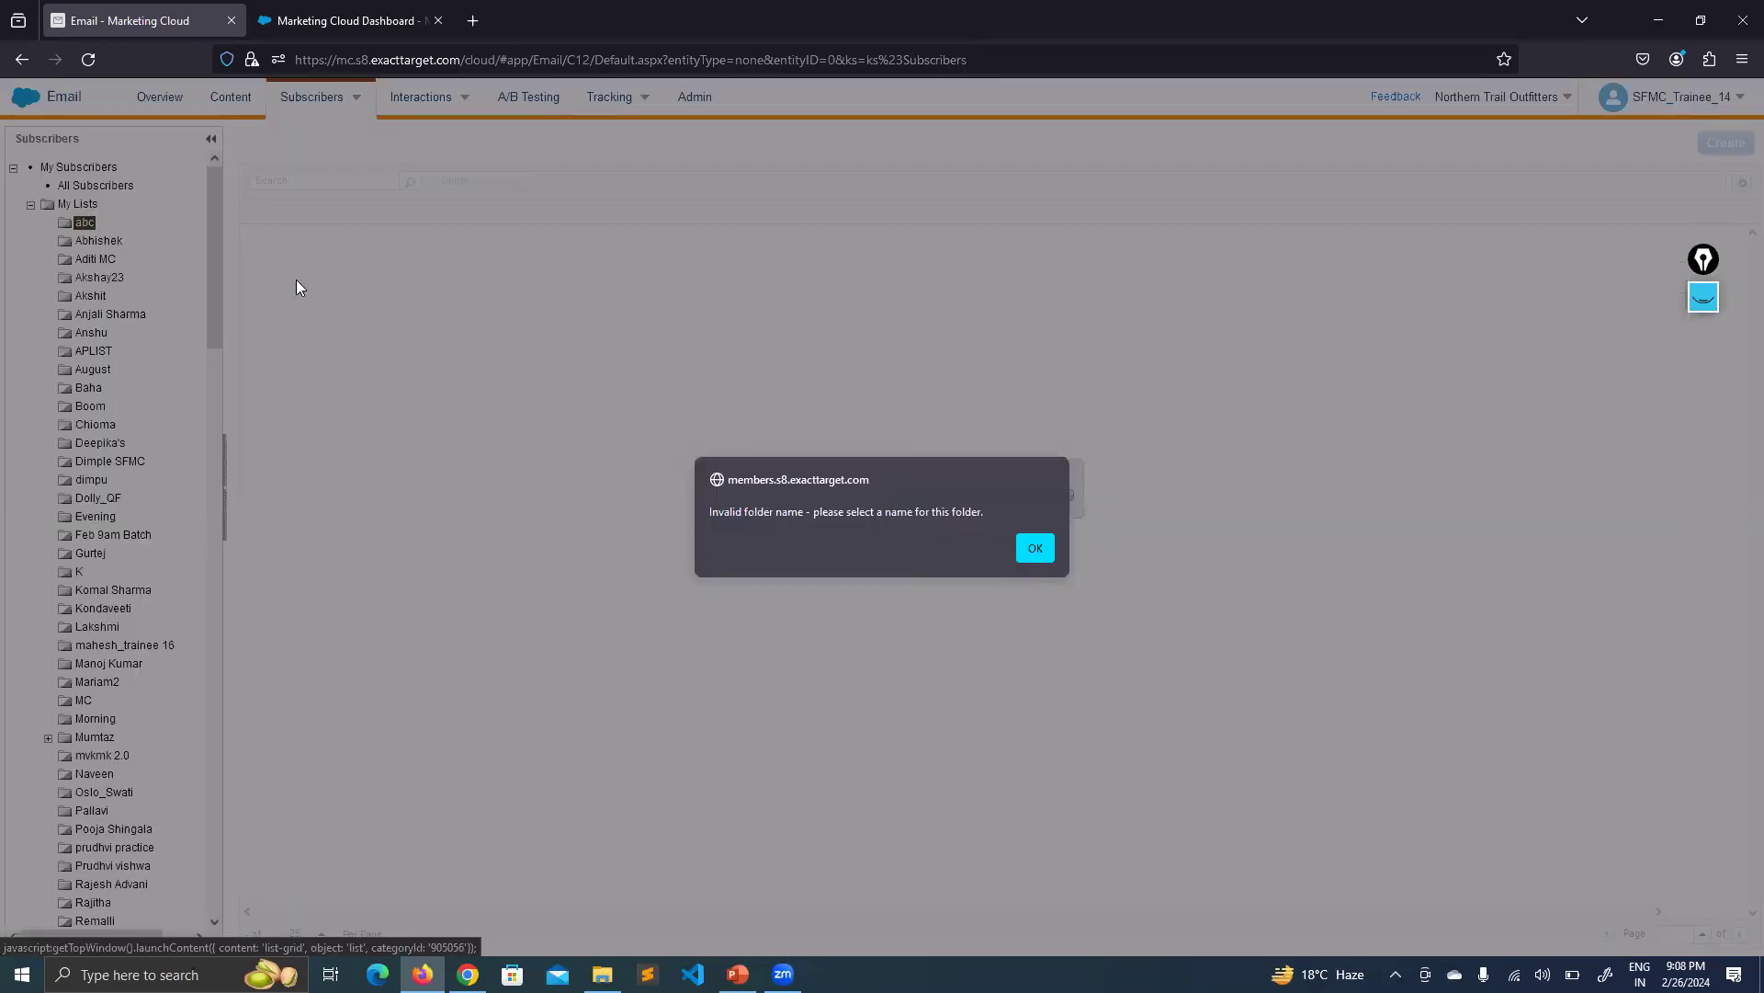
{"action": "left_click", "coordinate": [1035, 547]}
{"action": "left_click", "coordinate": [98, 242]}
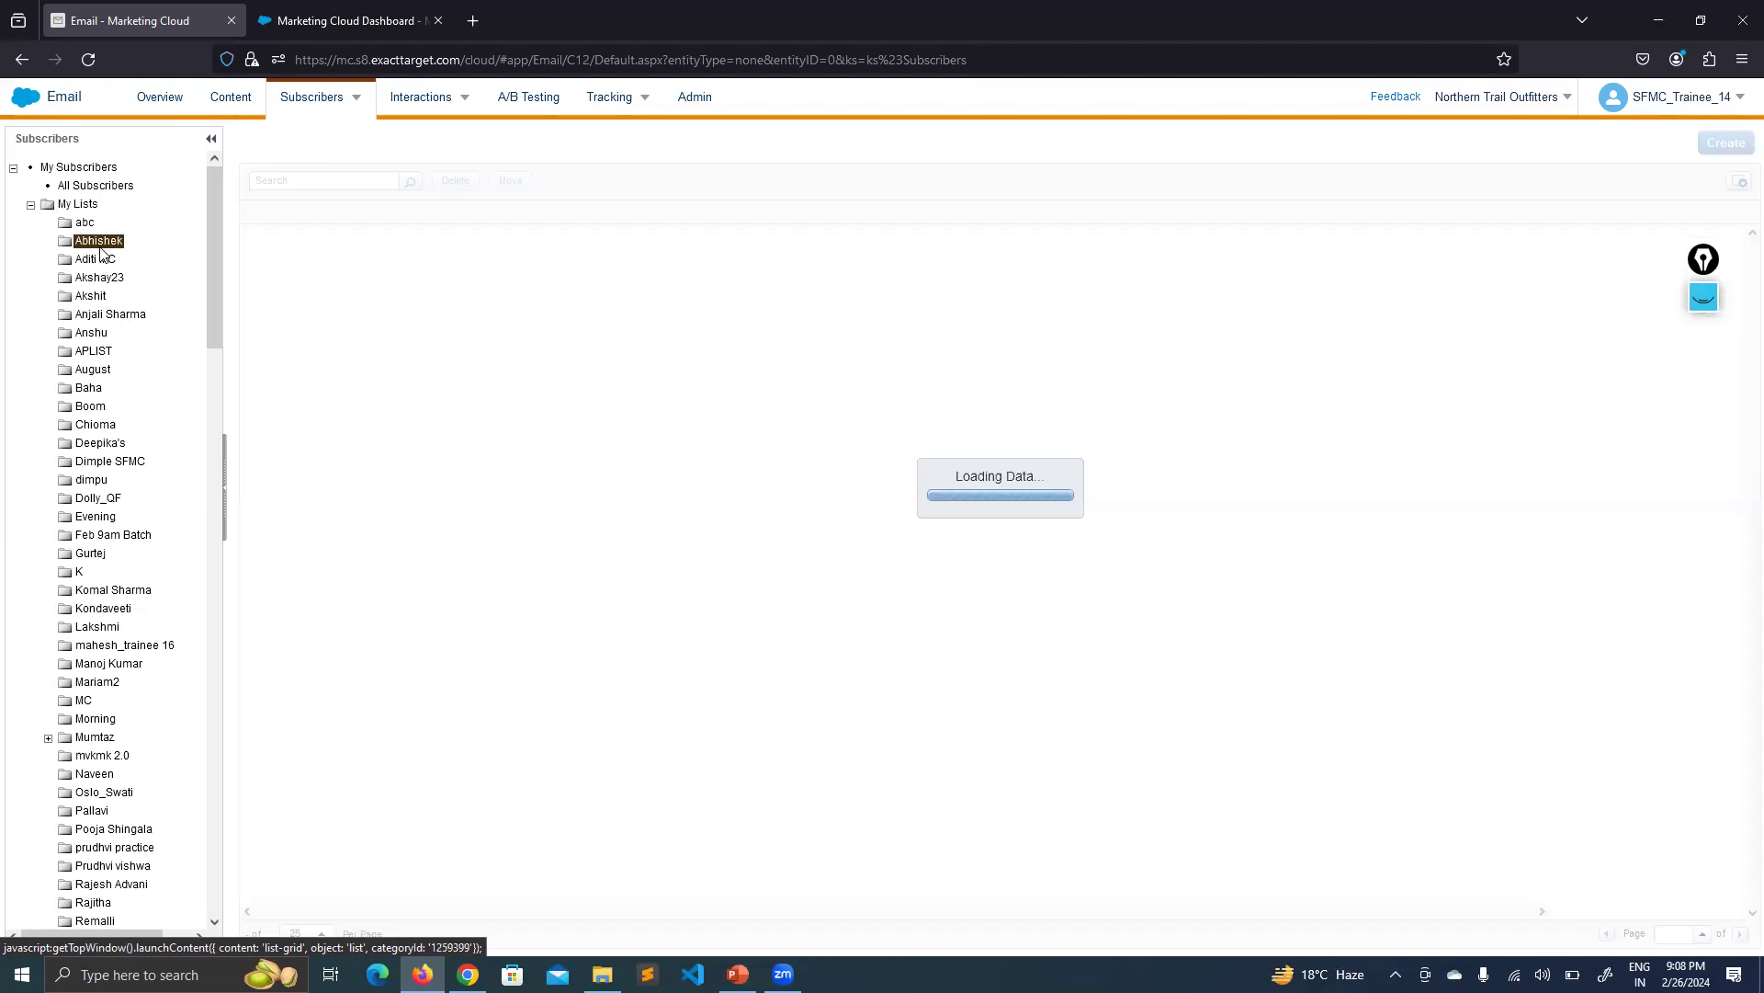
{"action": "right_click", "coordinate": [81, 204]}
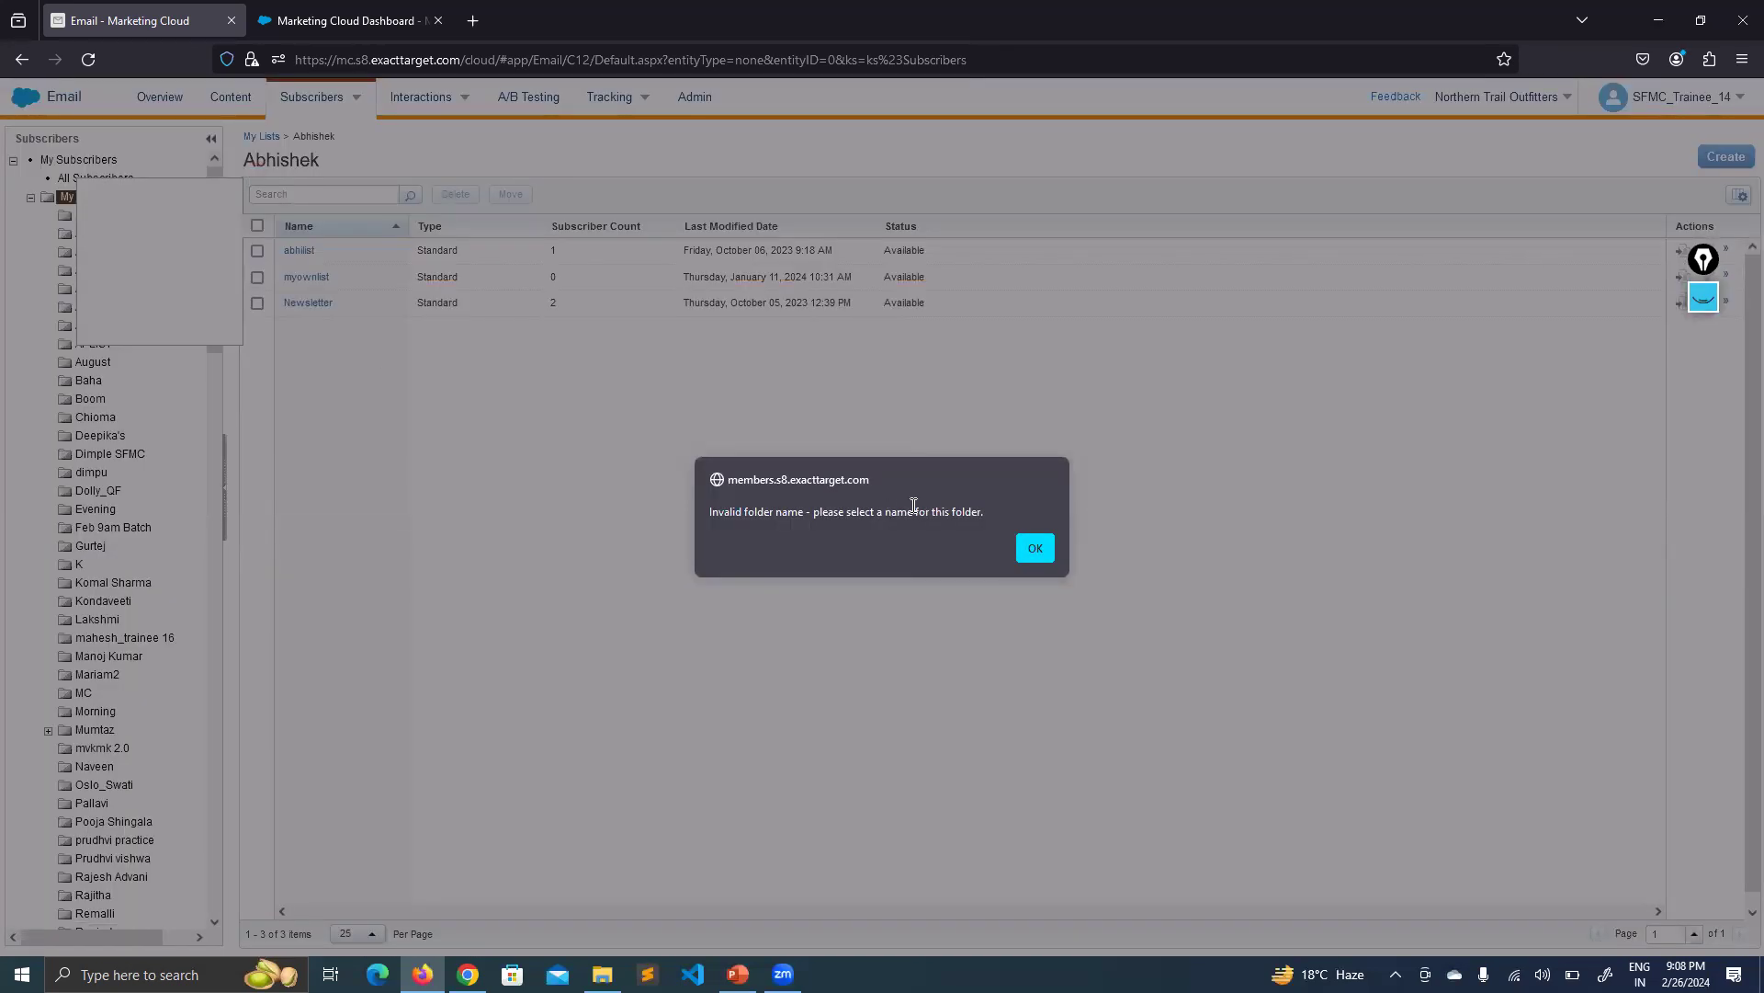
{"action": "left_click", "coordinate": [1033, 549]}
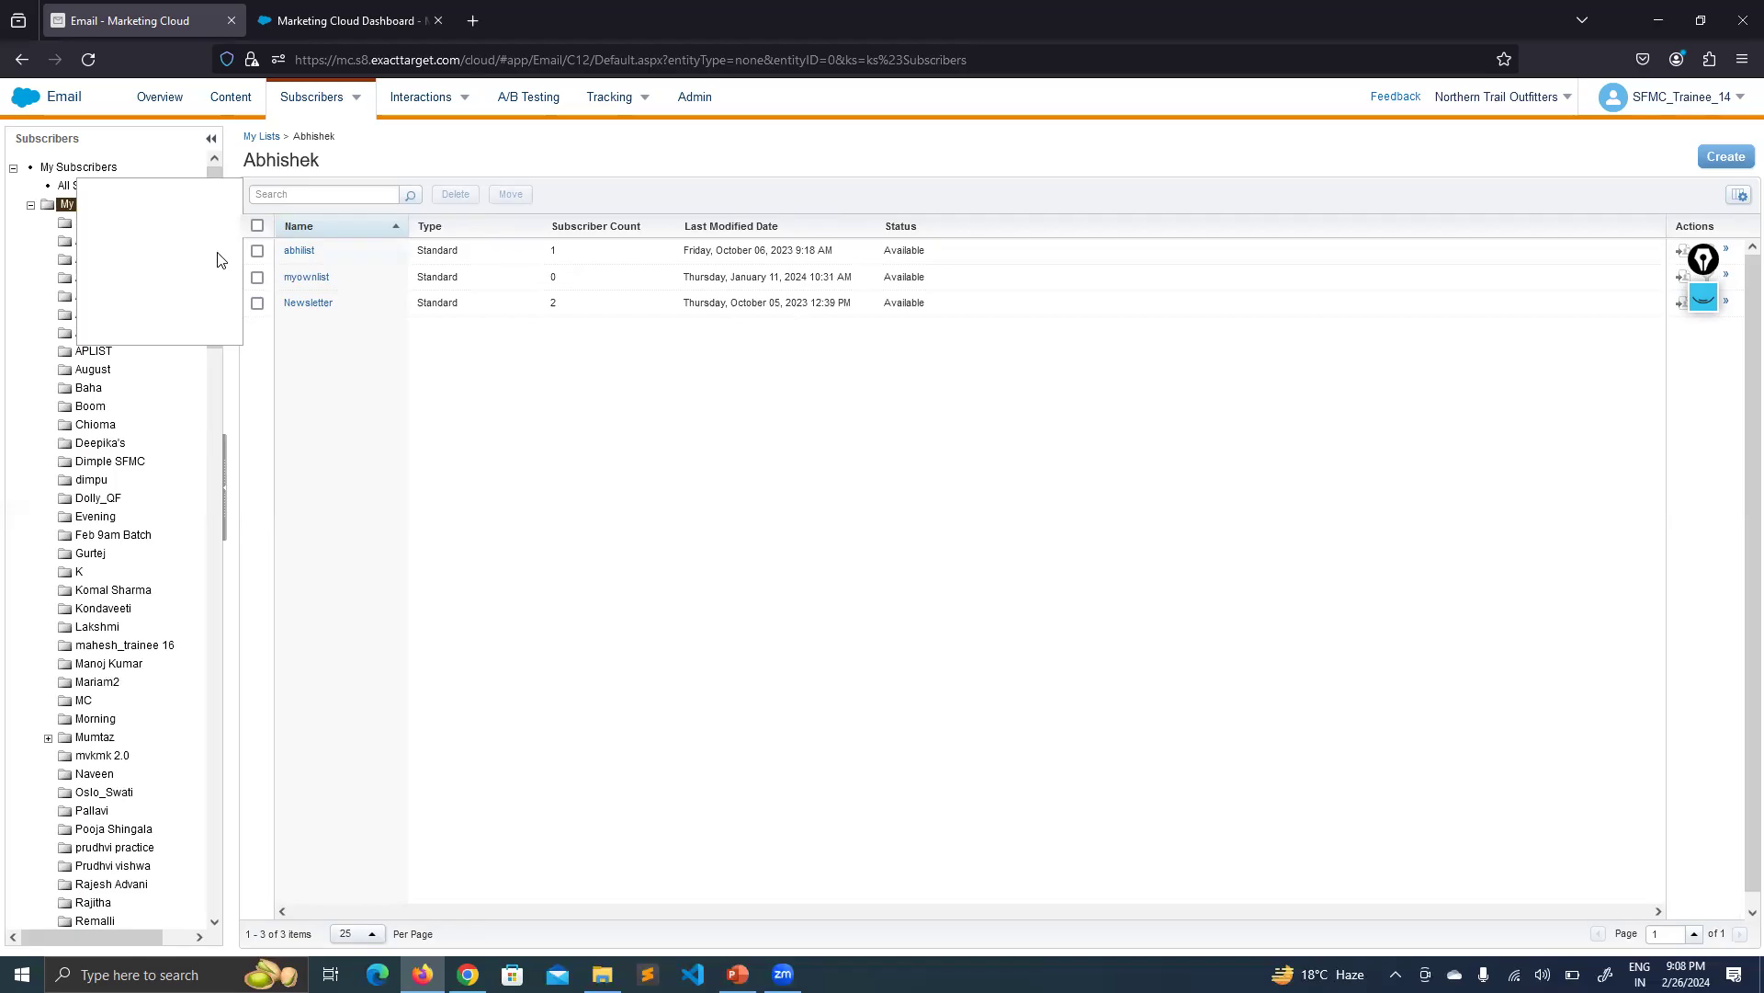
Close the Email tab, then relaunch Email from Email Studio on the dashboard with the subscriber Lists page open
{"action": "left_click", "coordinate": [348, 9]}
{"action": "right_click", "coordinate": [347, 9]}
{"action": "key", "text": "Escape"}
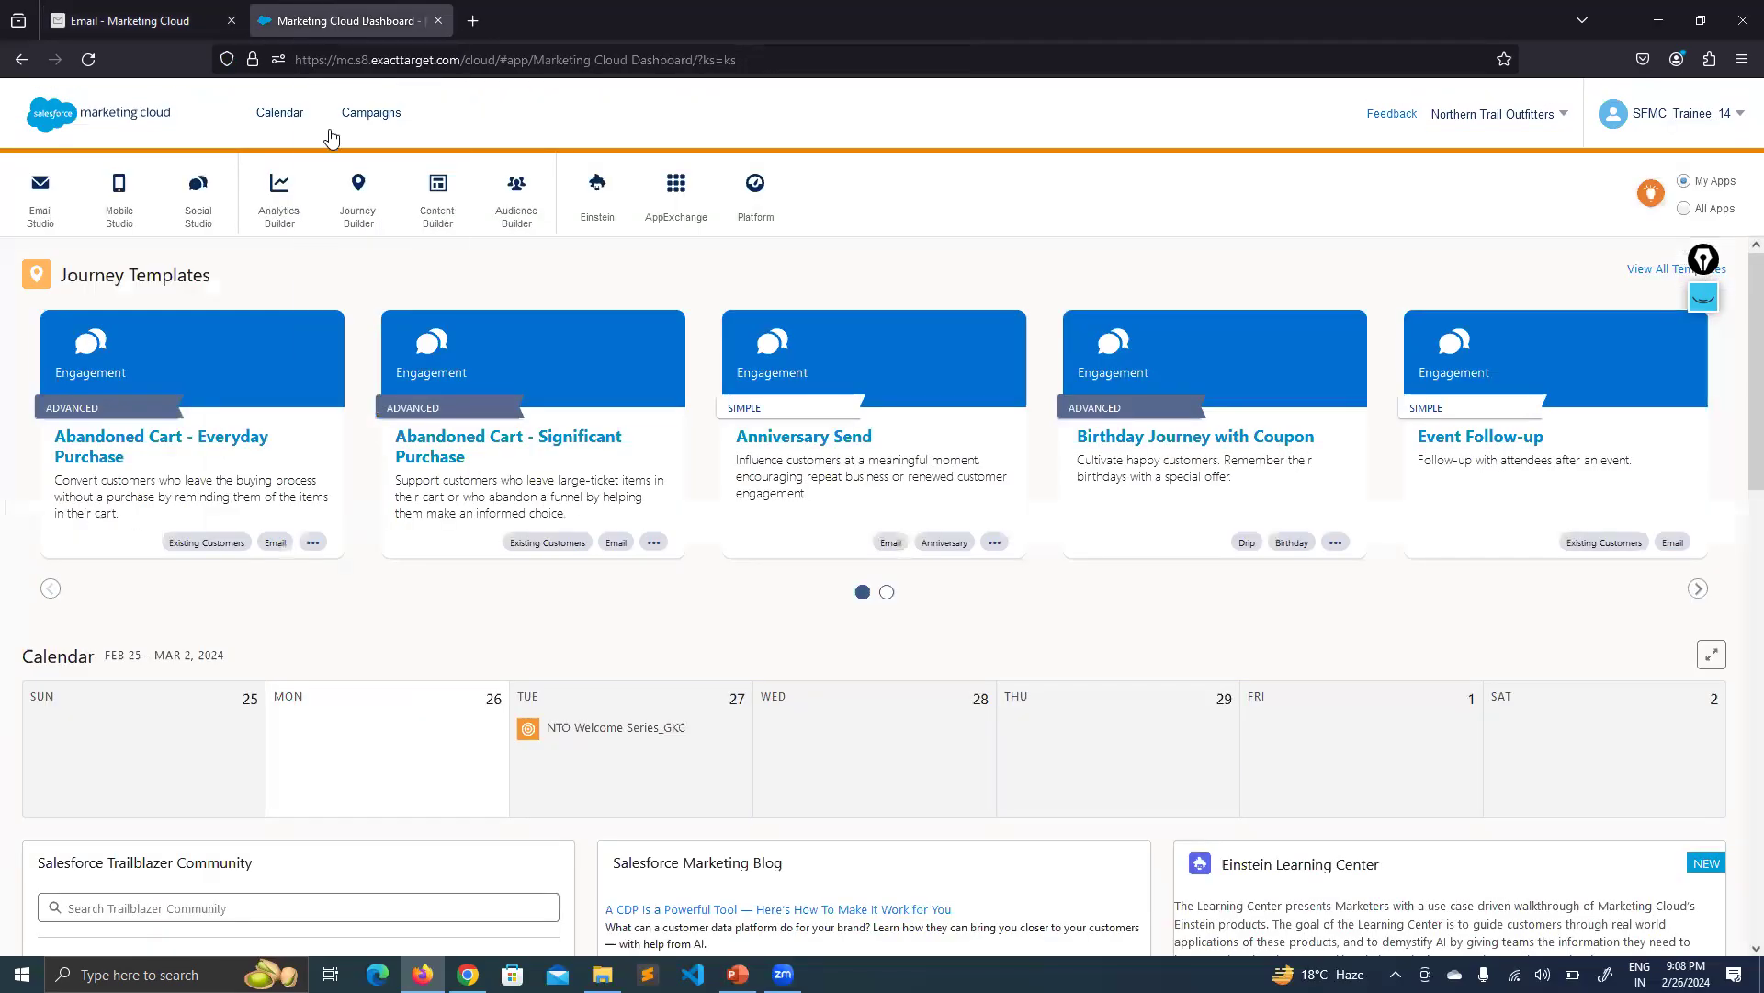
{"action": "left_click", "coordinate": [231, 21]}
{"action": "left_click", "coordinate": [138, 20]}
{"action": "mouse_move", "coordinate": [42, 217]}
{"action": "left_click", "coordinate": [47, 261]}
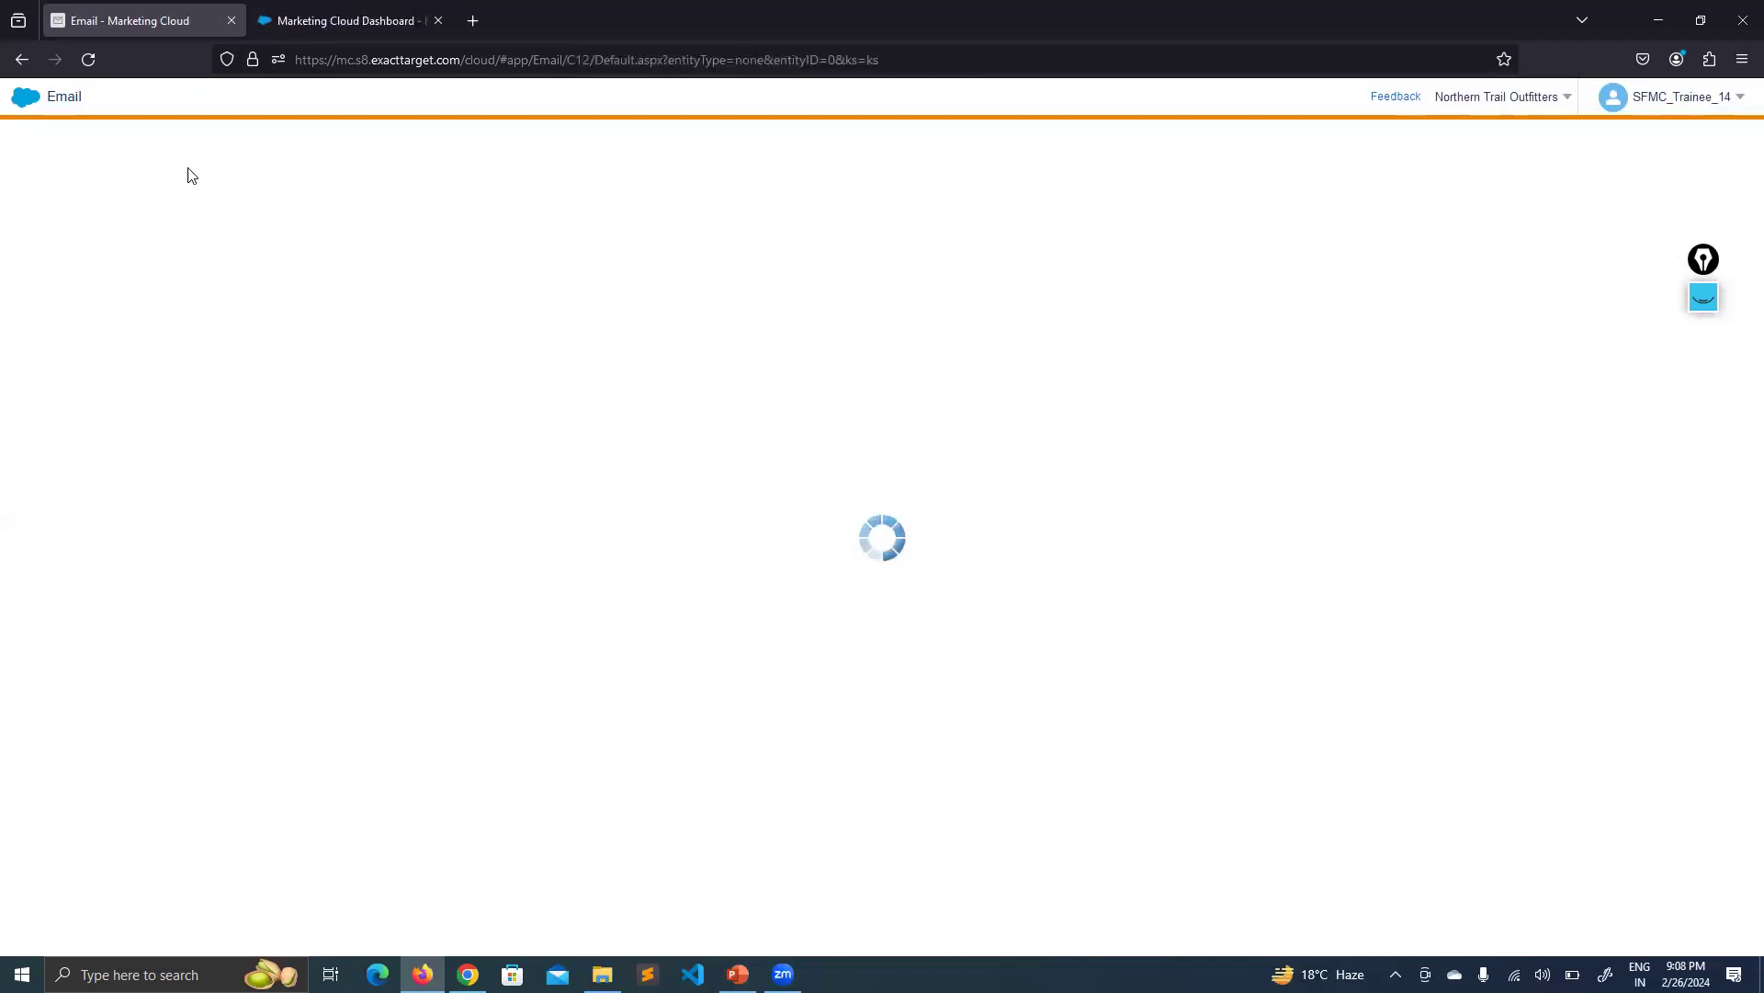
{"action": "mouse_move", "coordinate": [289, 101]}
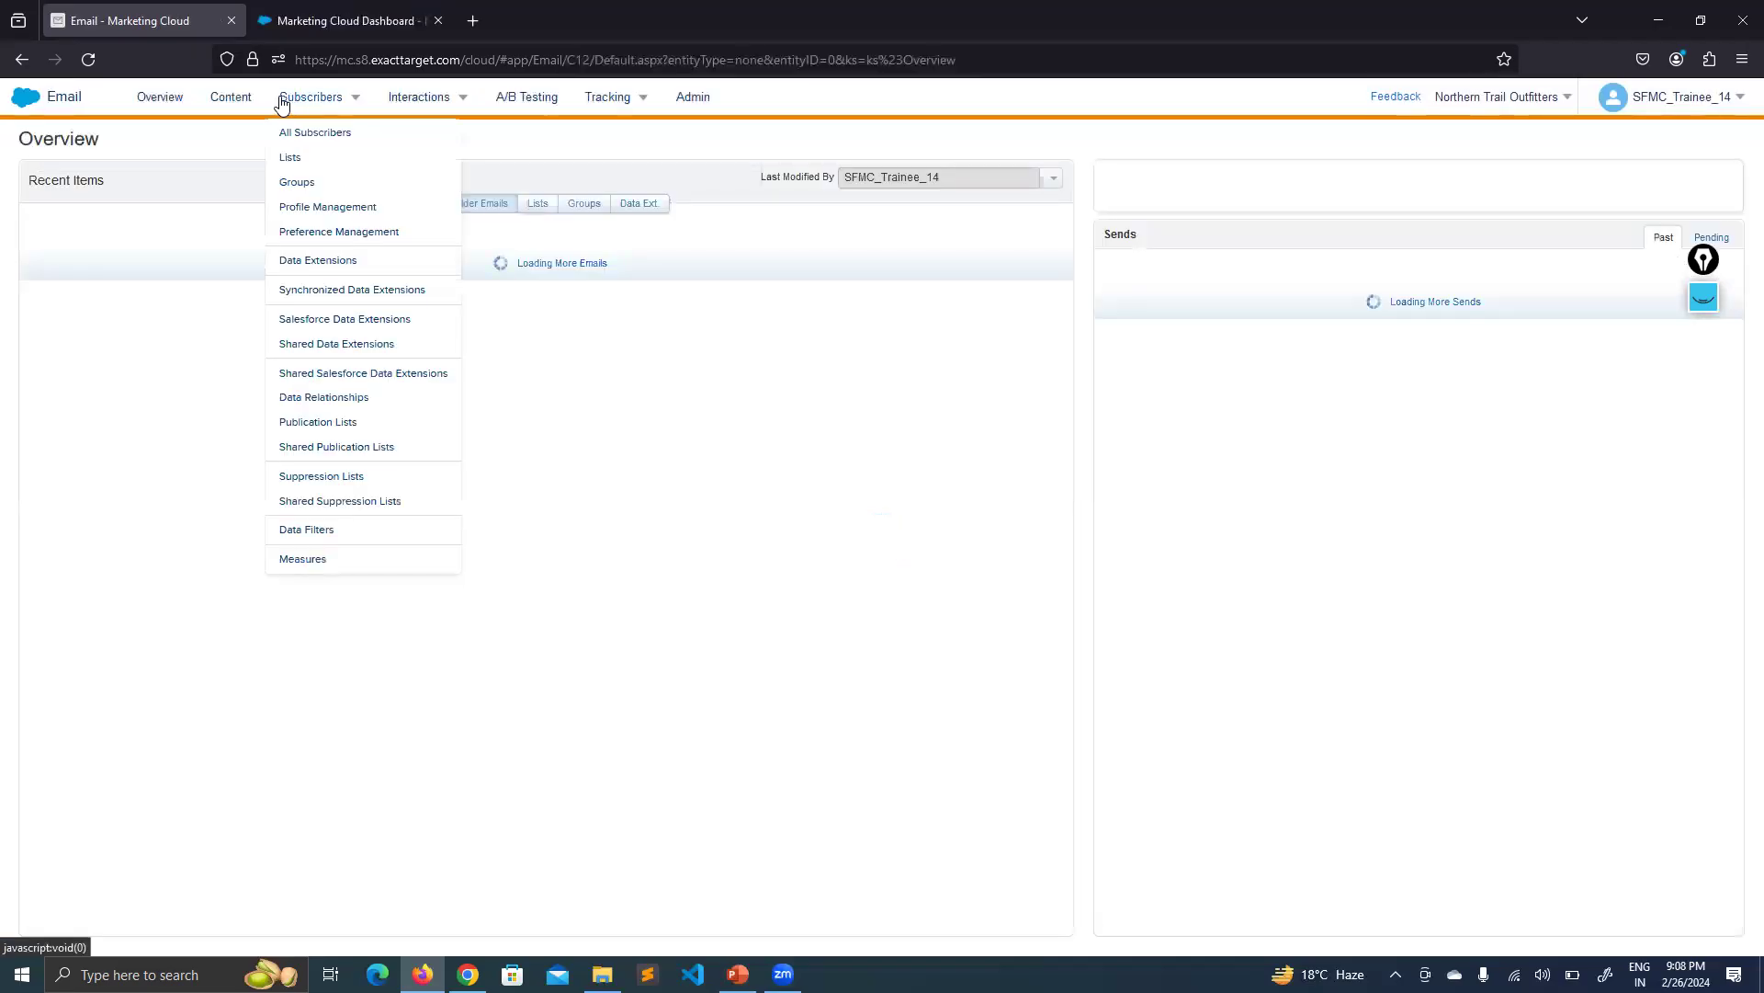
{"action": "left_click", "coordinate": [306, 167]}
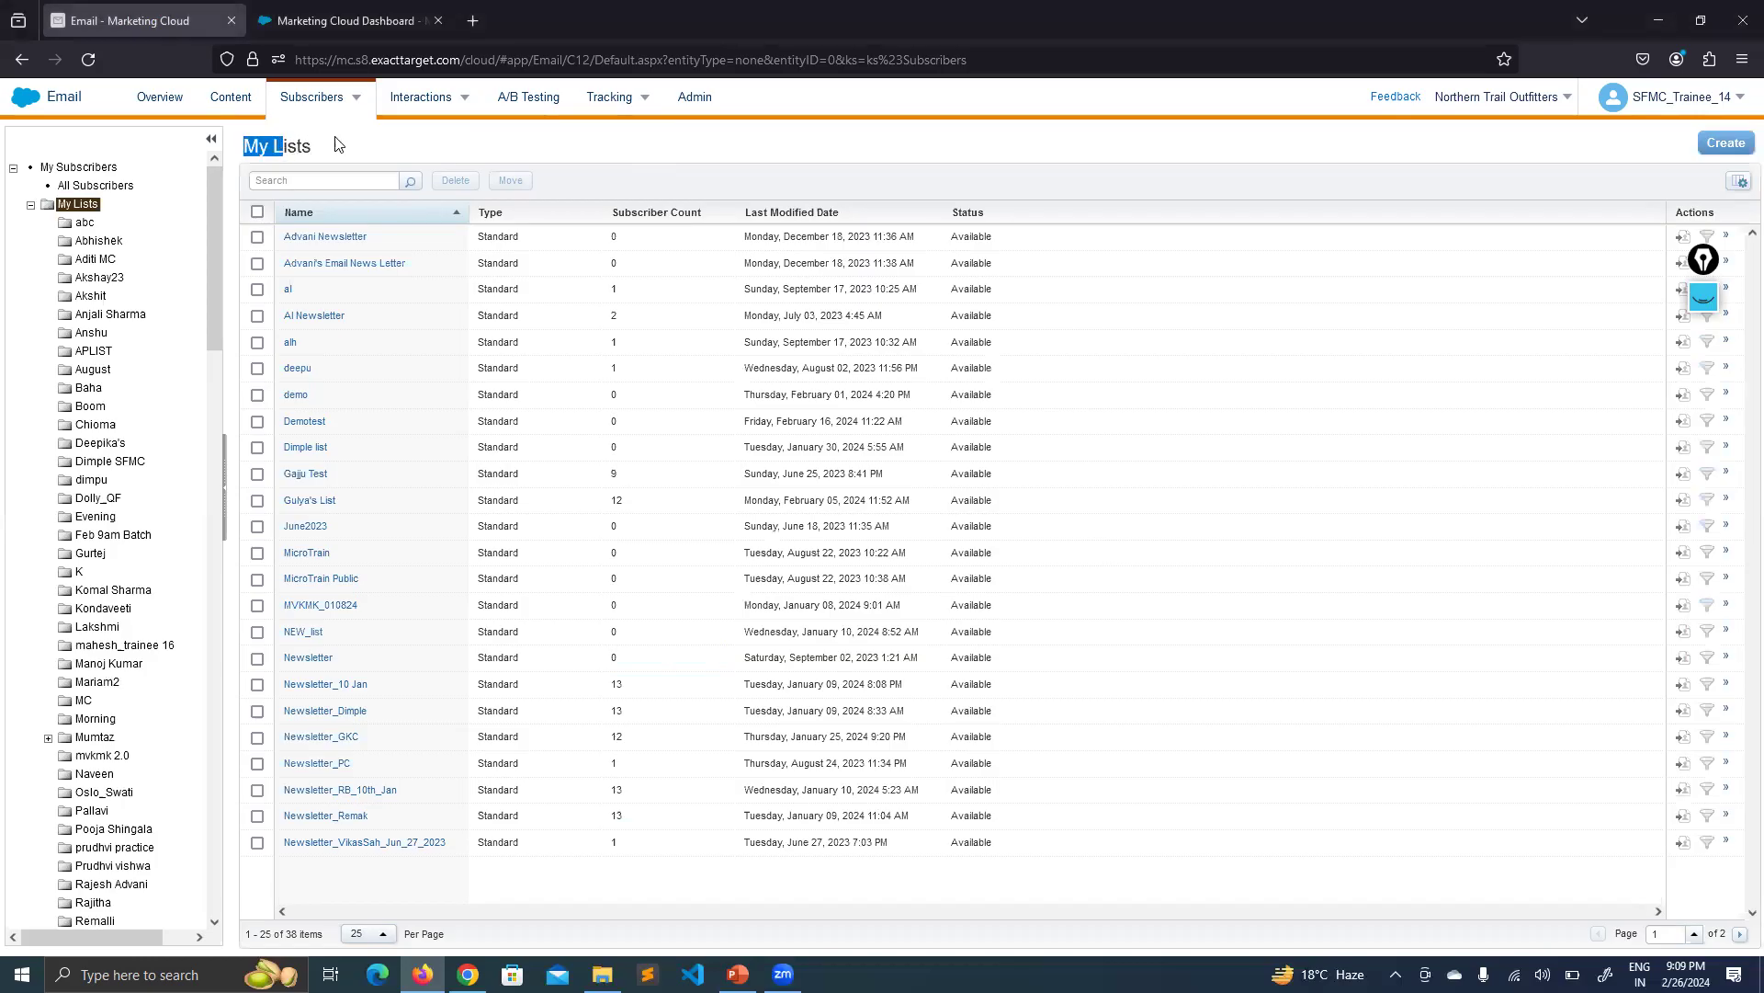
View the My Lists folder's options and move the floating overlay icons up to the head of the Actions column
{"action": "right_click", "coordinate": [91, 211]}
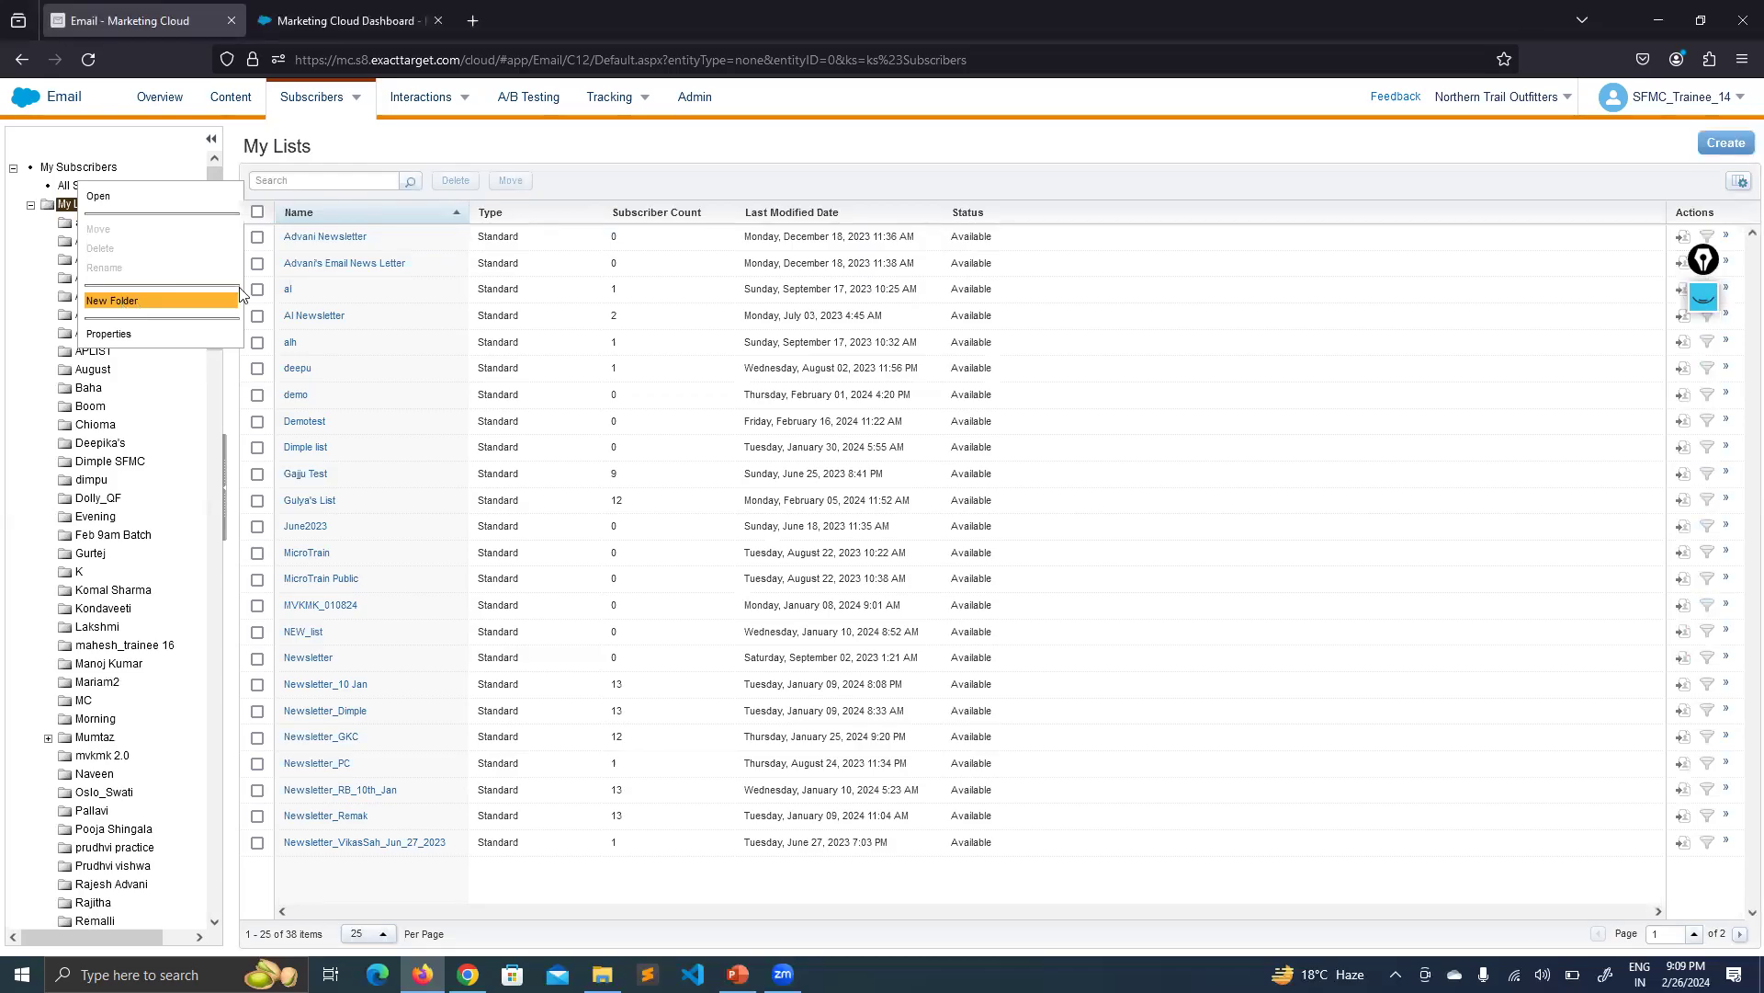
{"action": "left_click", "coordinate": [581, 160]}
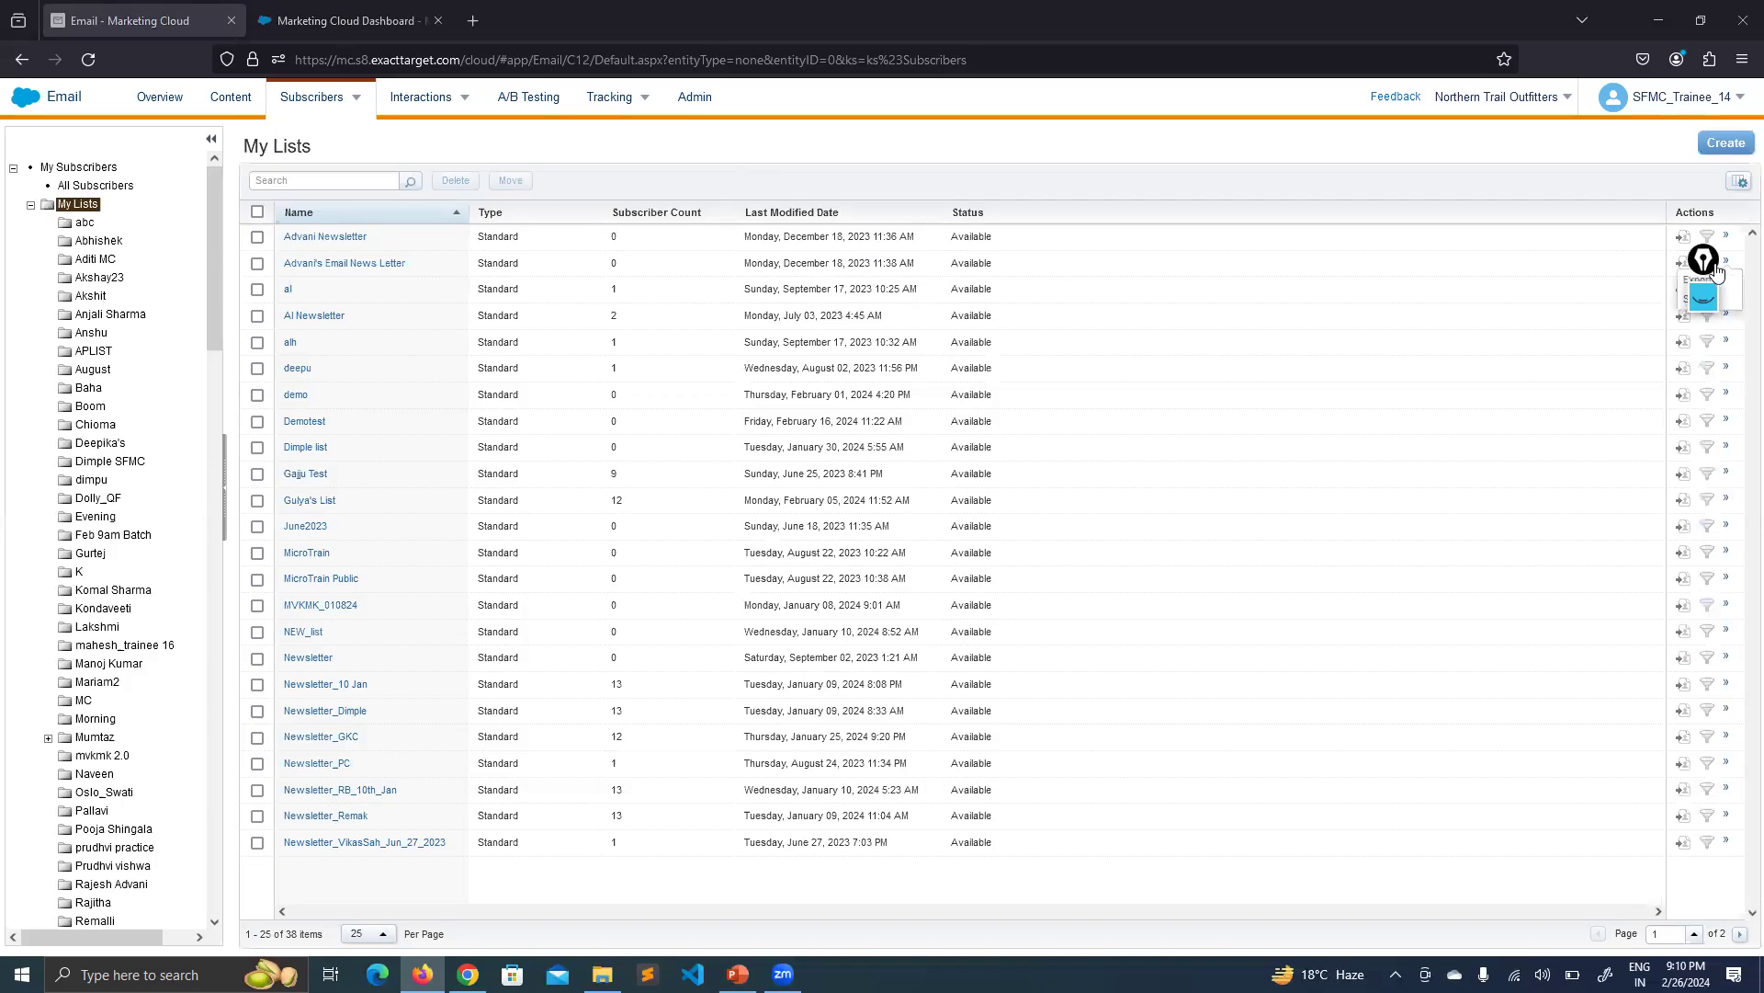
{"action": "left_click_drag", "start_coordinate": [1705, 263], "coordinate": [1714, 201]}
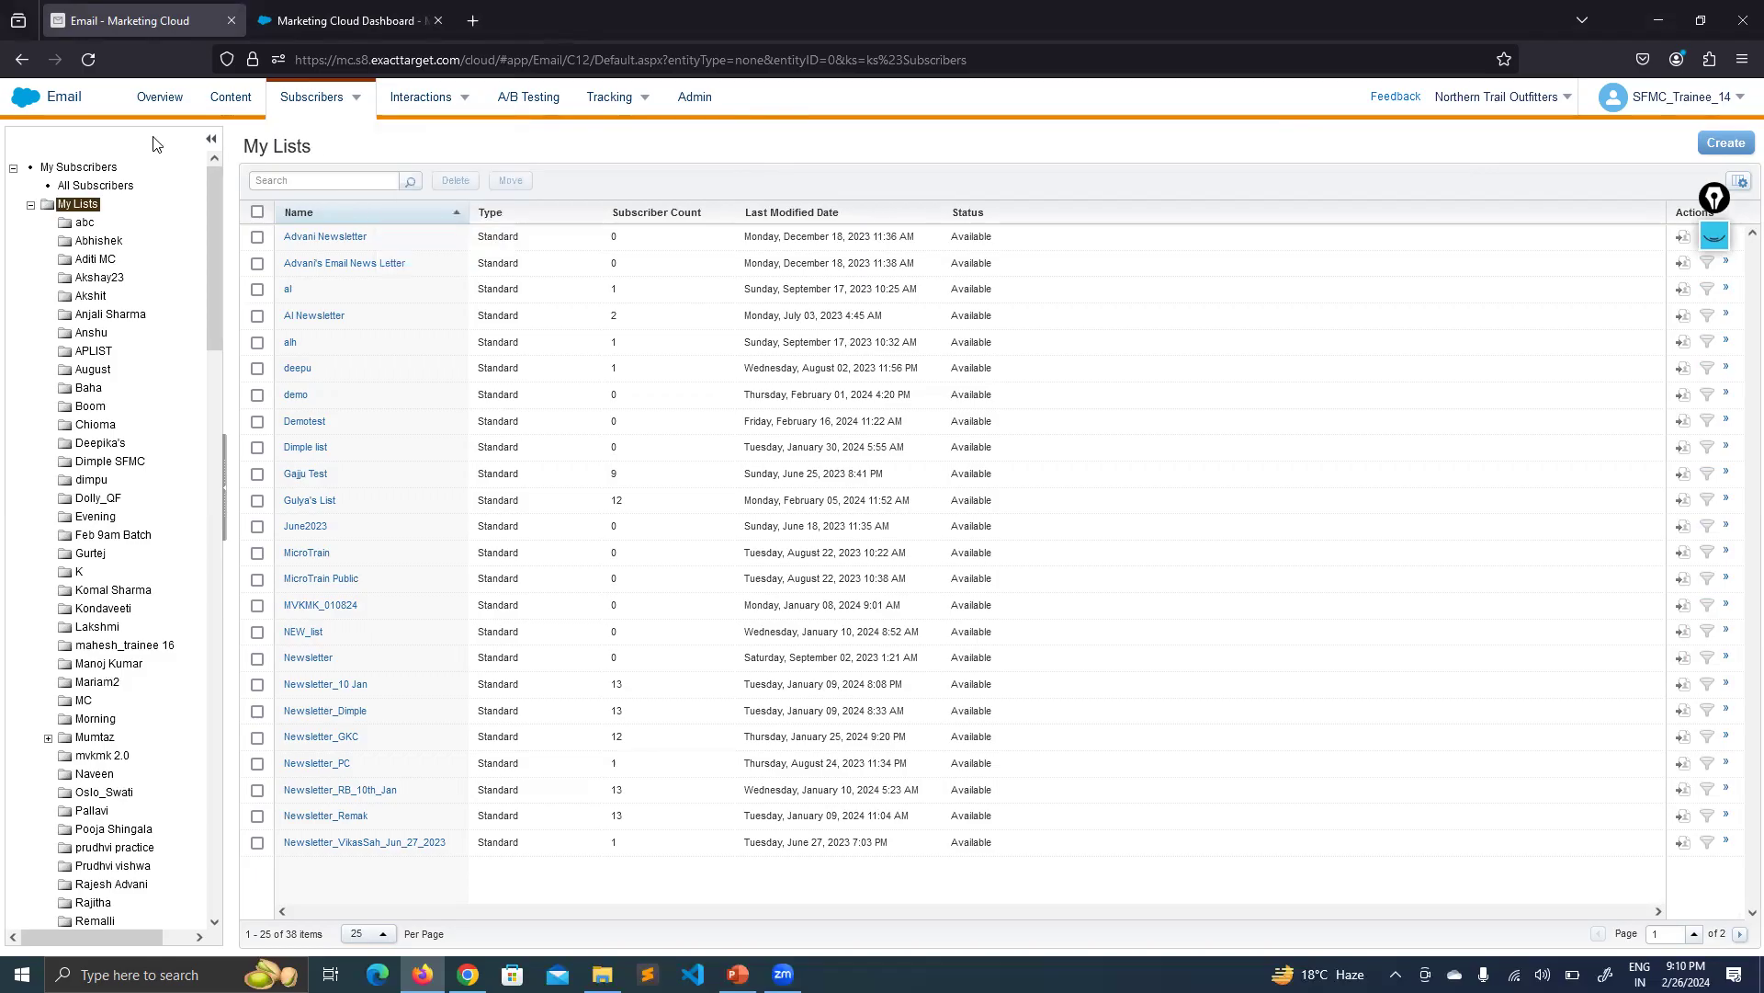
{"action": "left_click_drag", "start_coordinate": [312, 150], "coordinate": [242, 147]}
{"action": "left_click", "coordinate": [317, 144]}
Try again to add a new folder under My Lists in the reloaded subscriber tree
{"action": "right_click", "coordinate": [73, 206]}
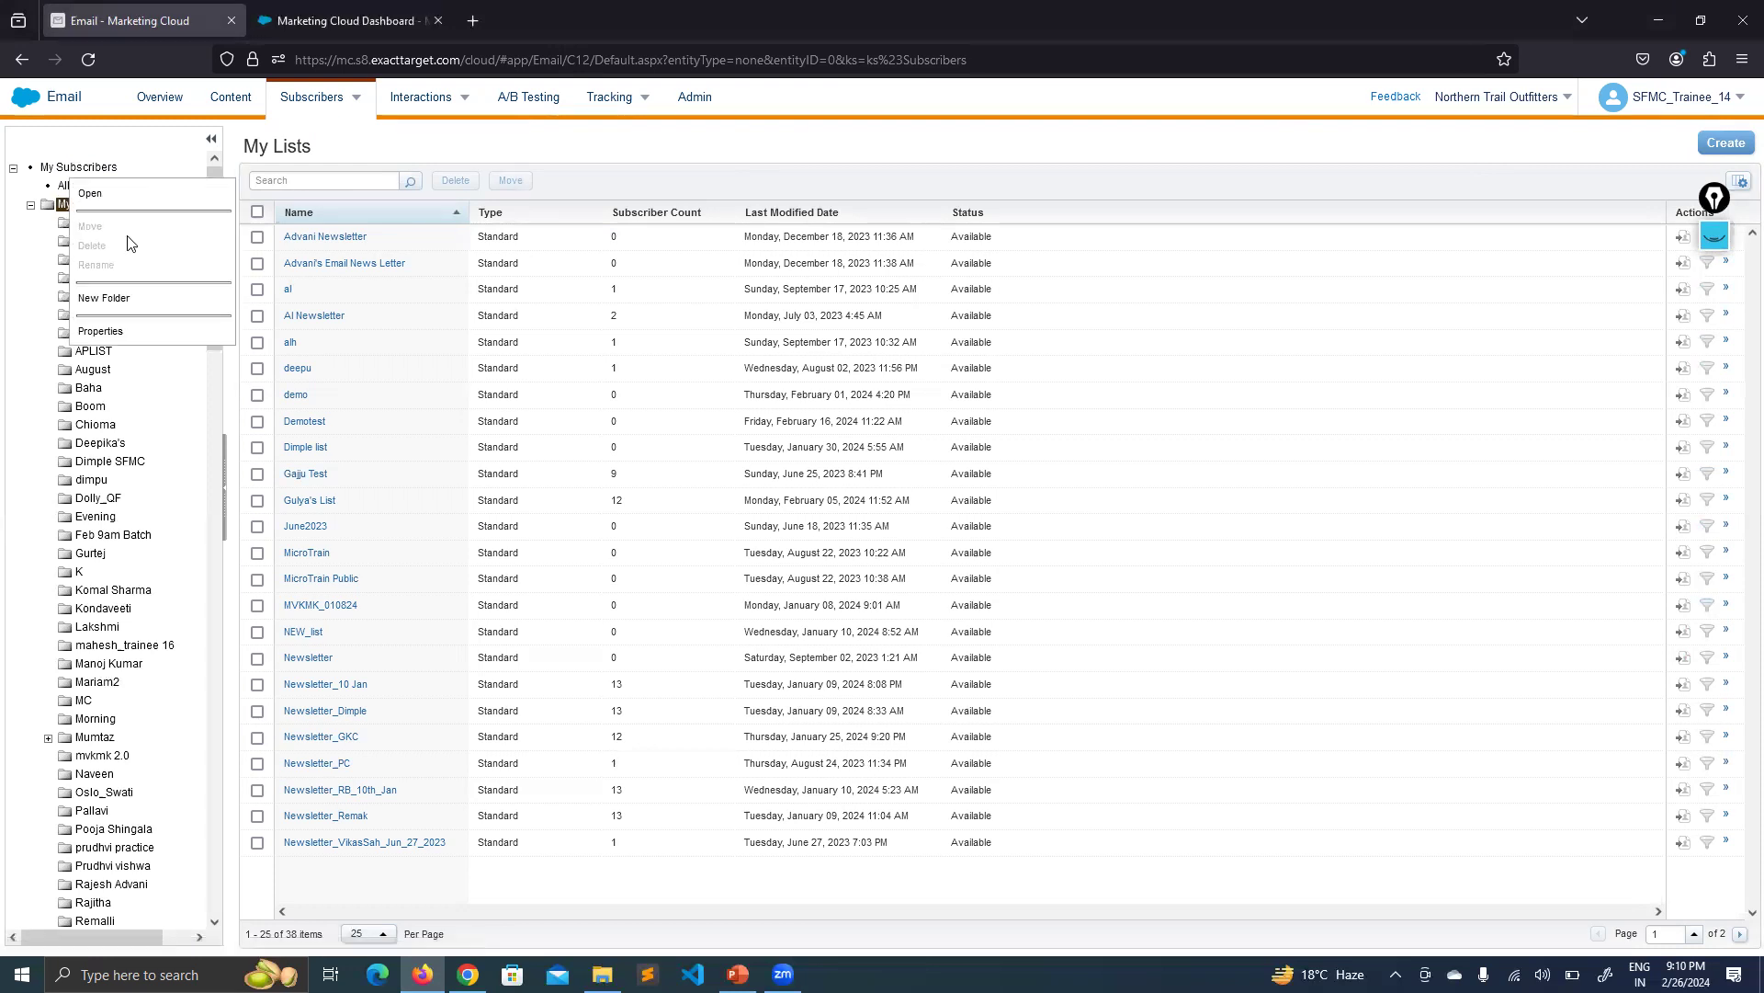
{"action": "left_click", "coordinate": [127, 298]}
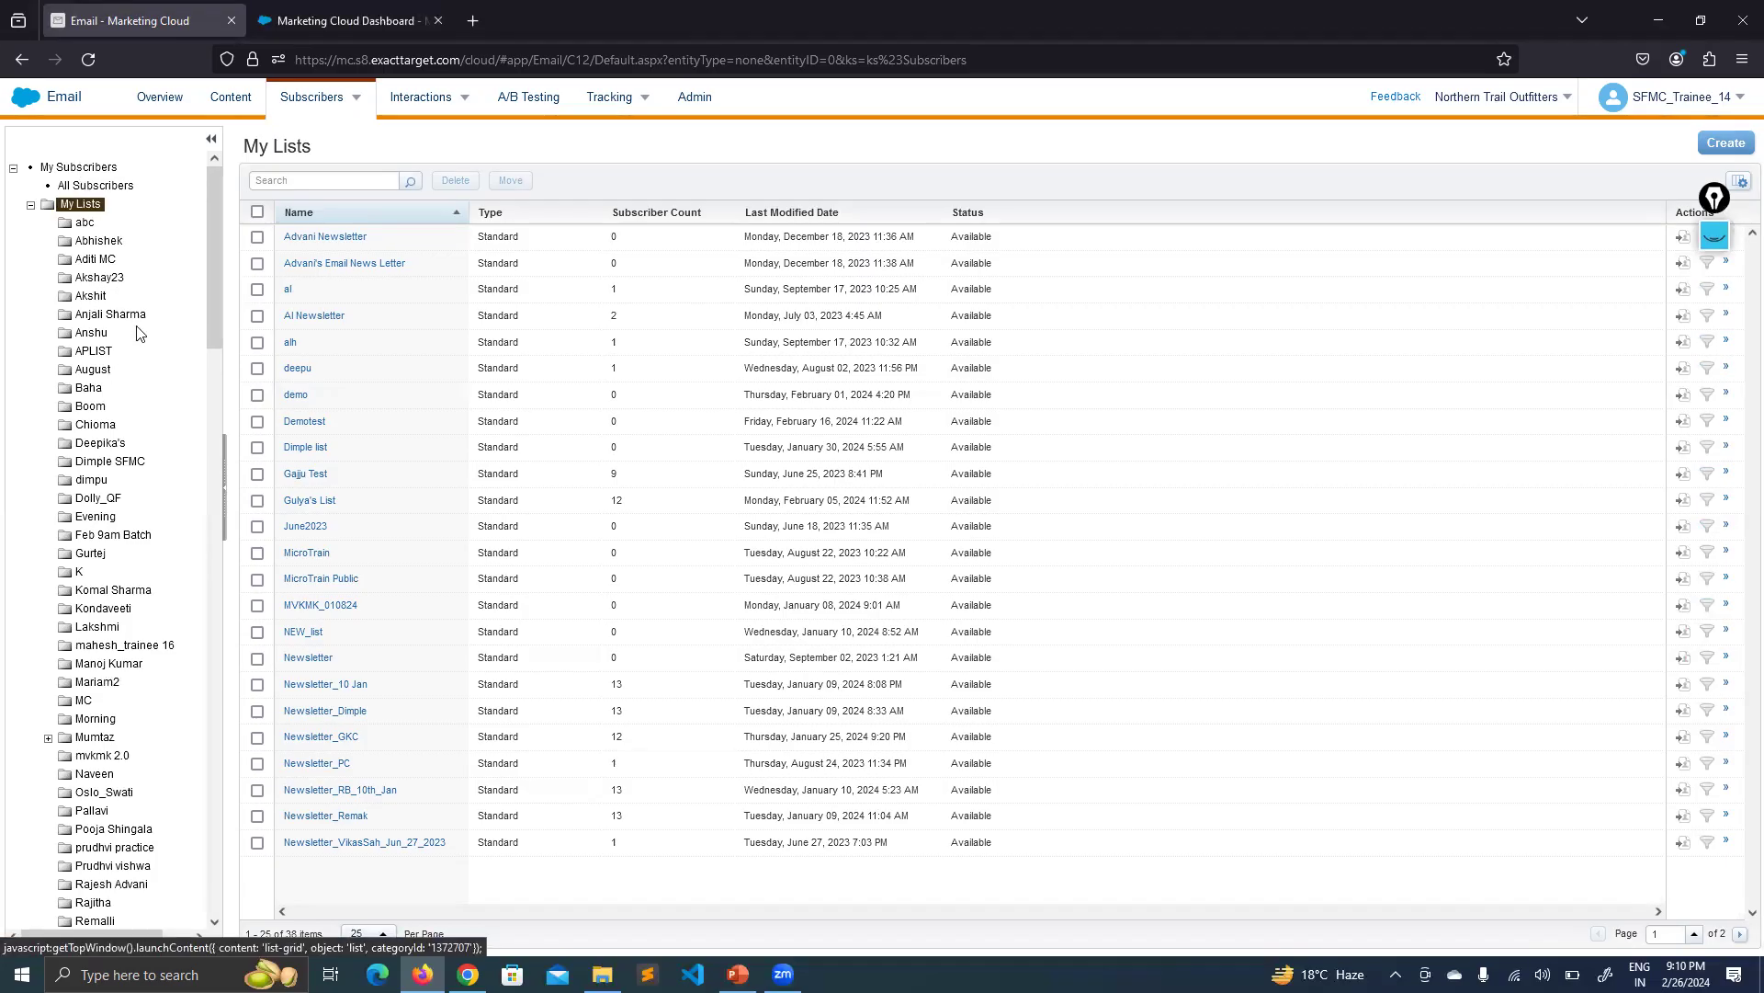
{"action": "right_click", "coordinate": [79, 206]}
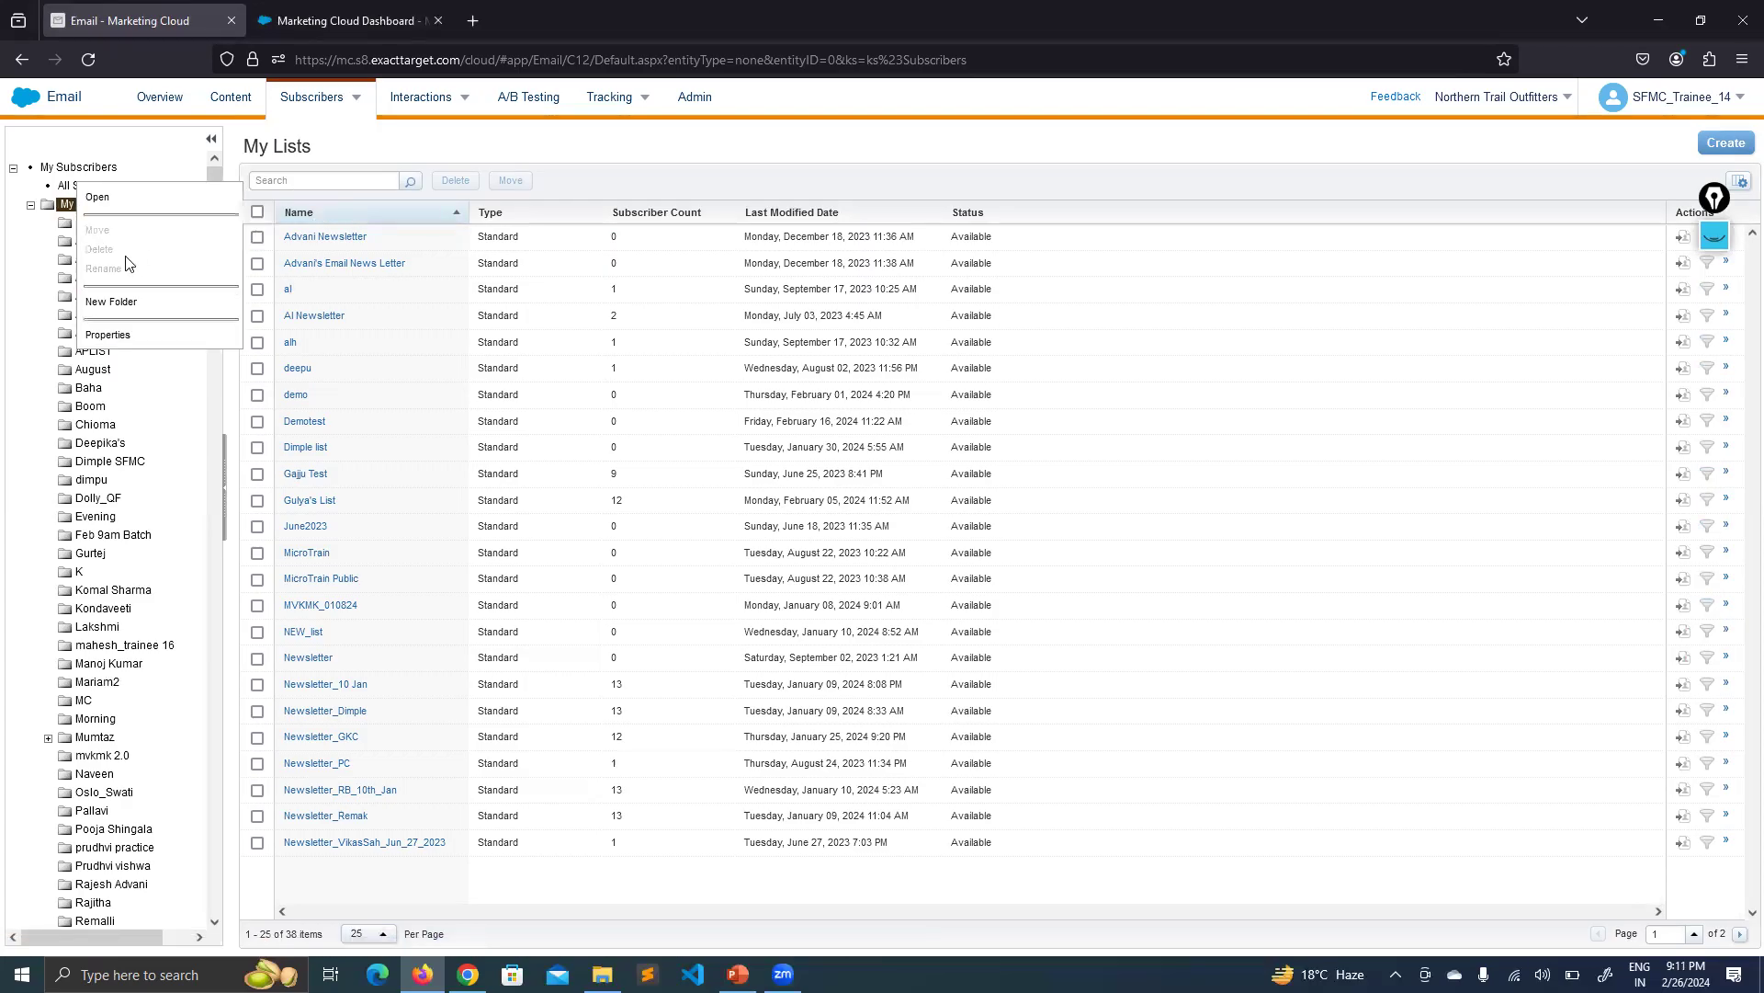
{"action": "left_click", "coordinate": [127, 301]}
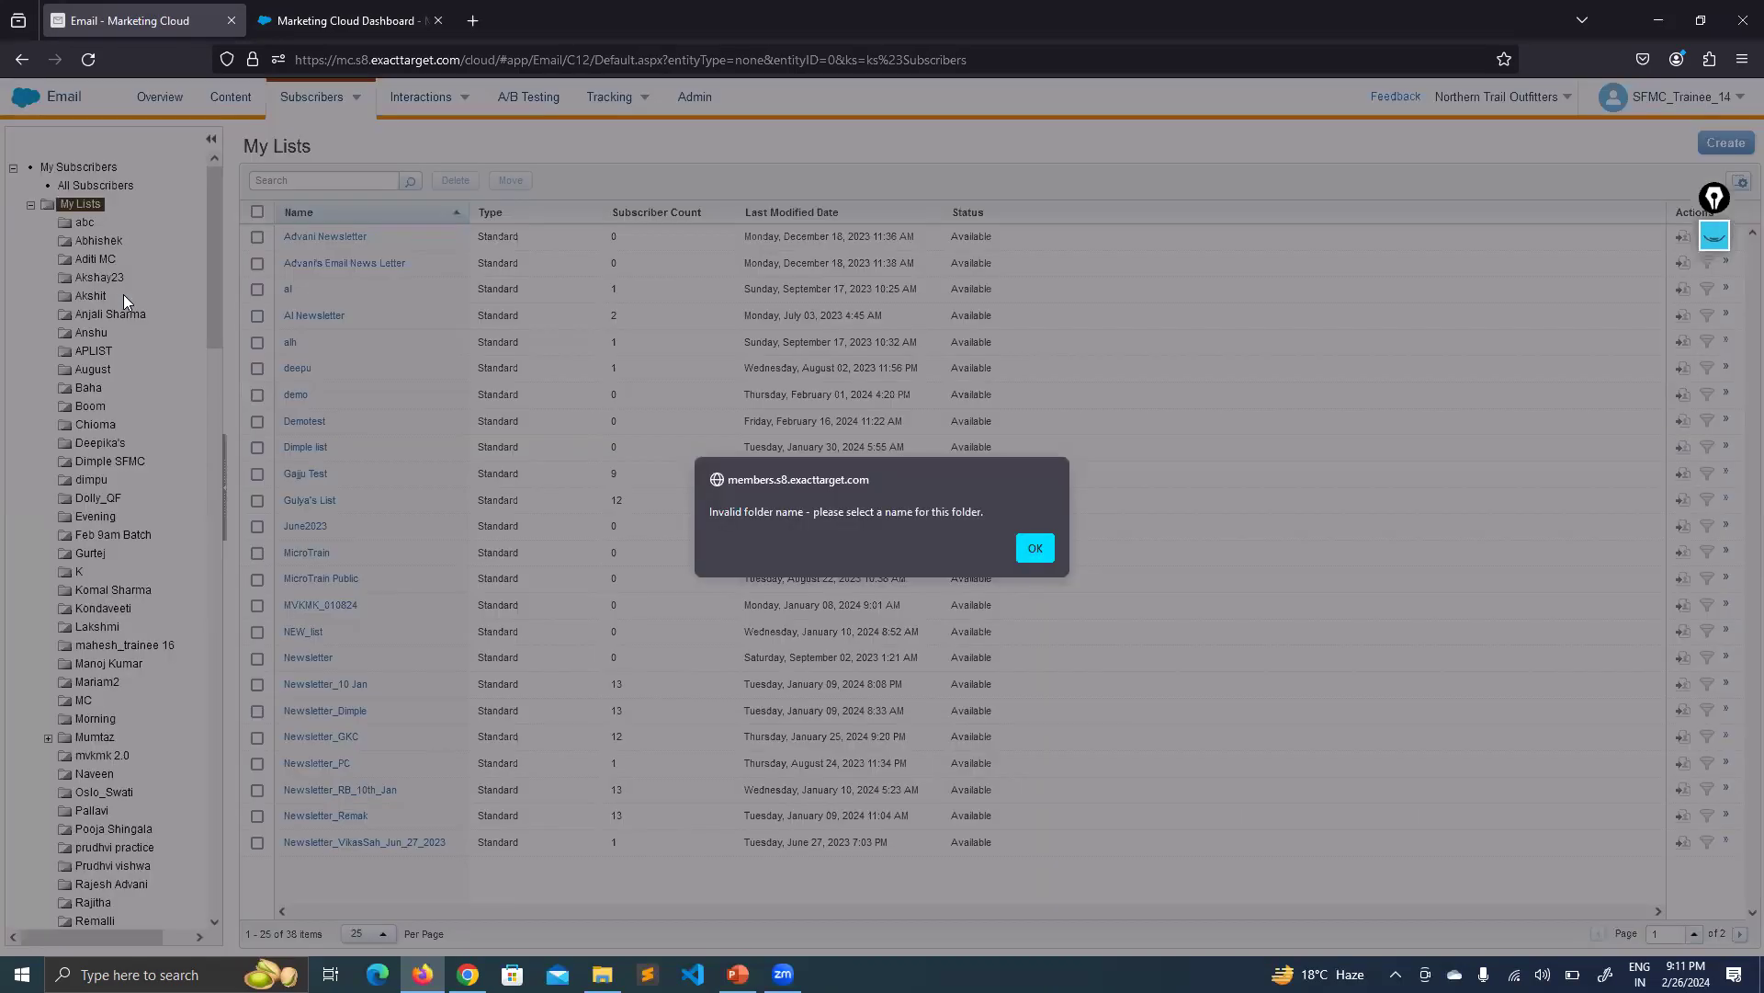
{"action": "left_click", "coordinate": [1029, 550]}
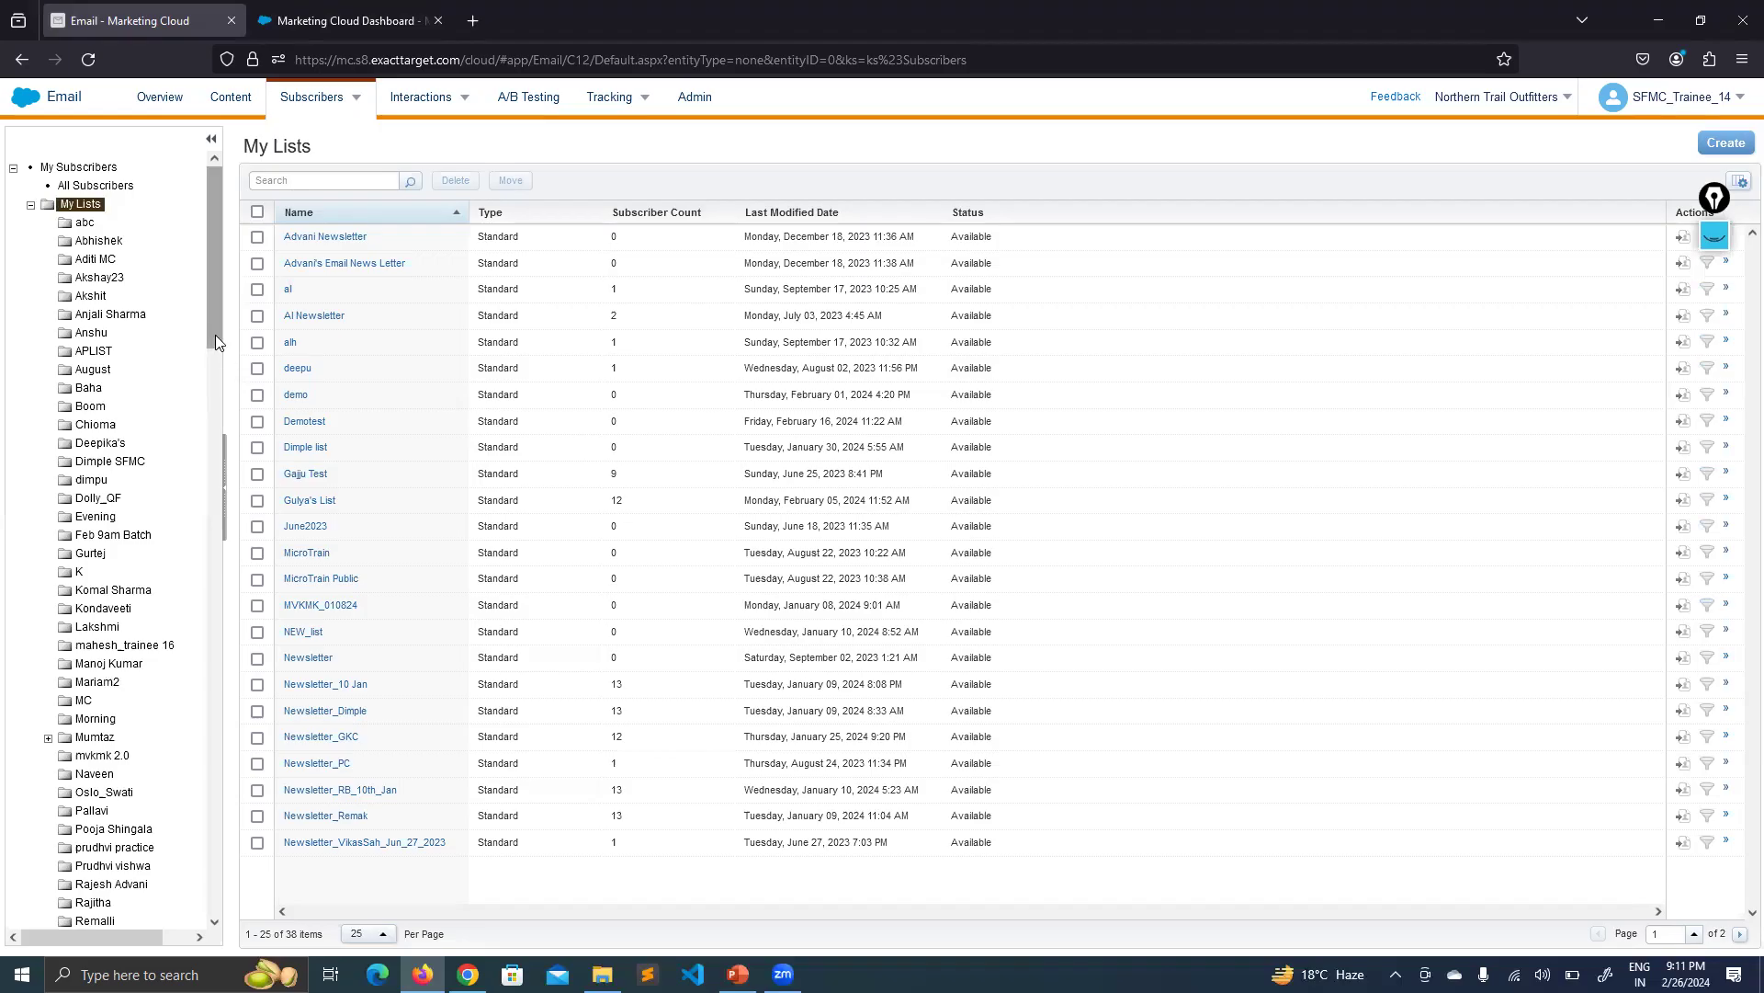
{"action": "left_click_drag", "start_coordinate": [210, 257], "coordinate": [206, 237]}
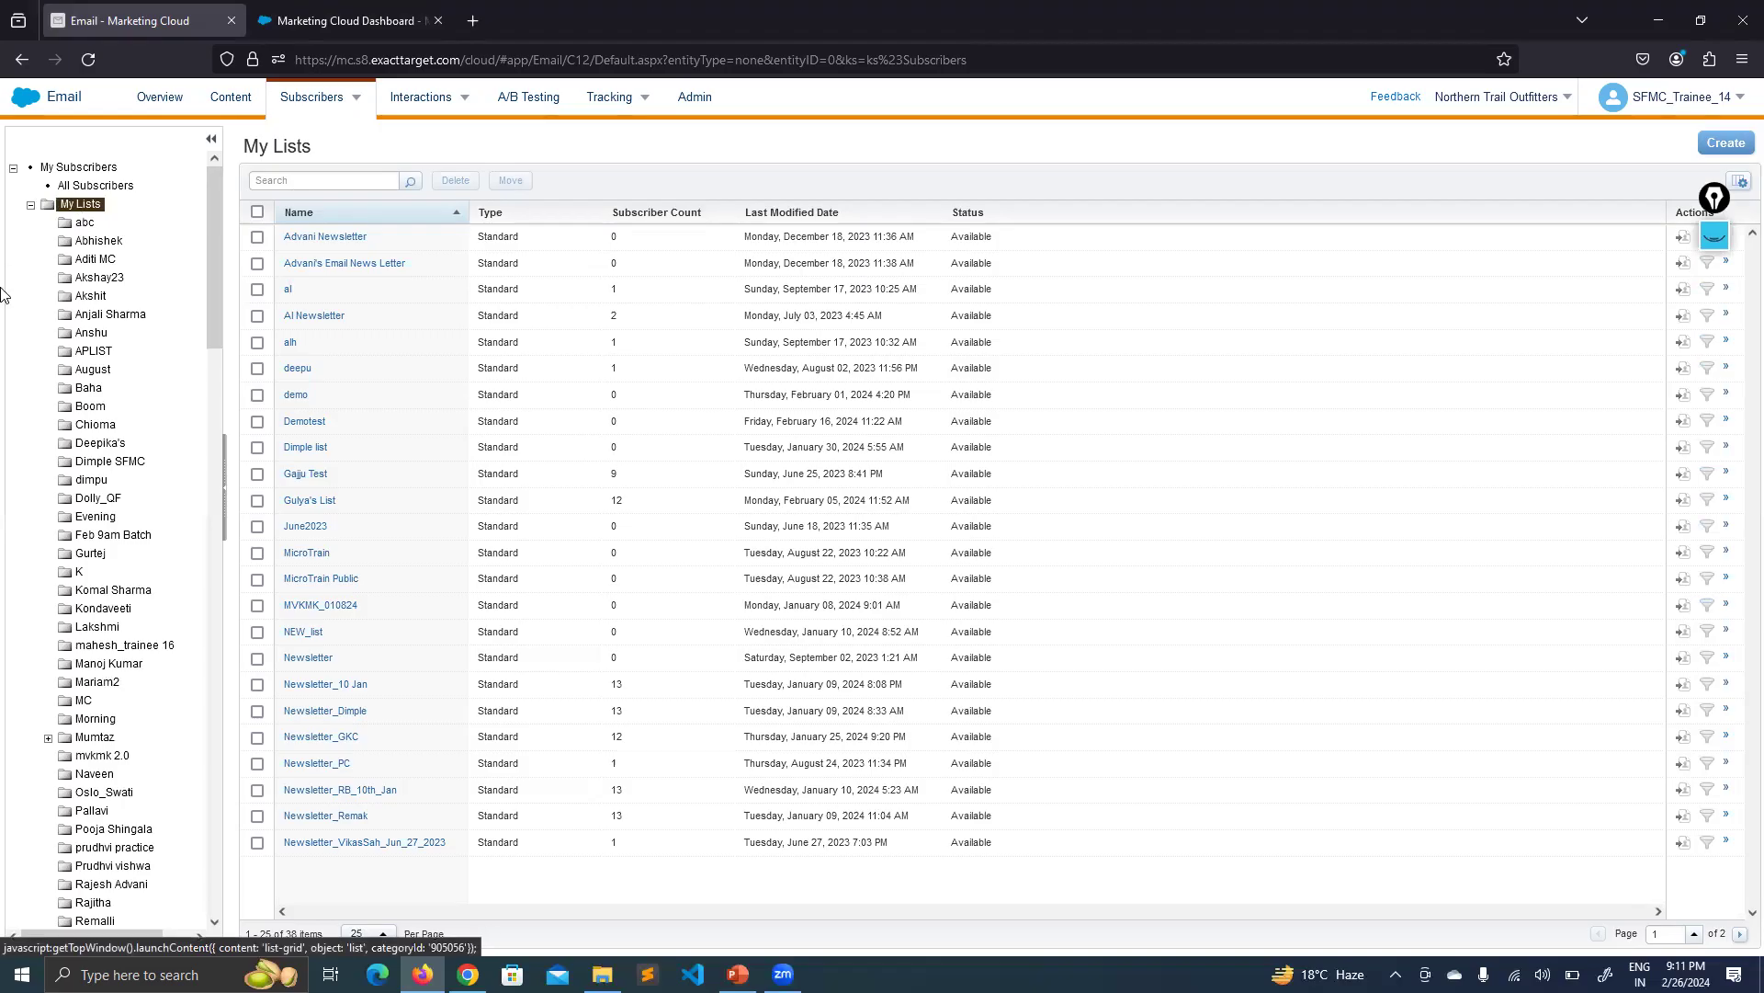
{"action": "right_click", "coordinate": [83, 218]}
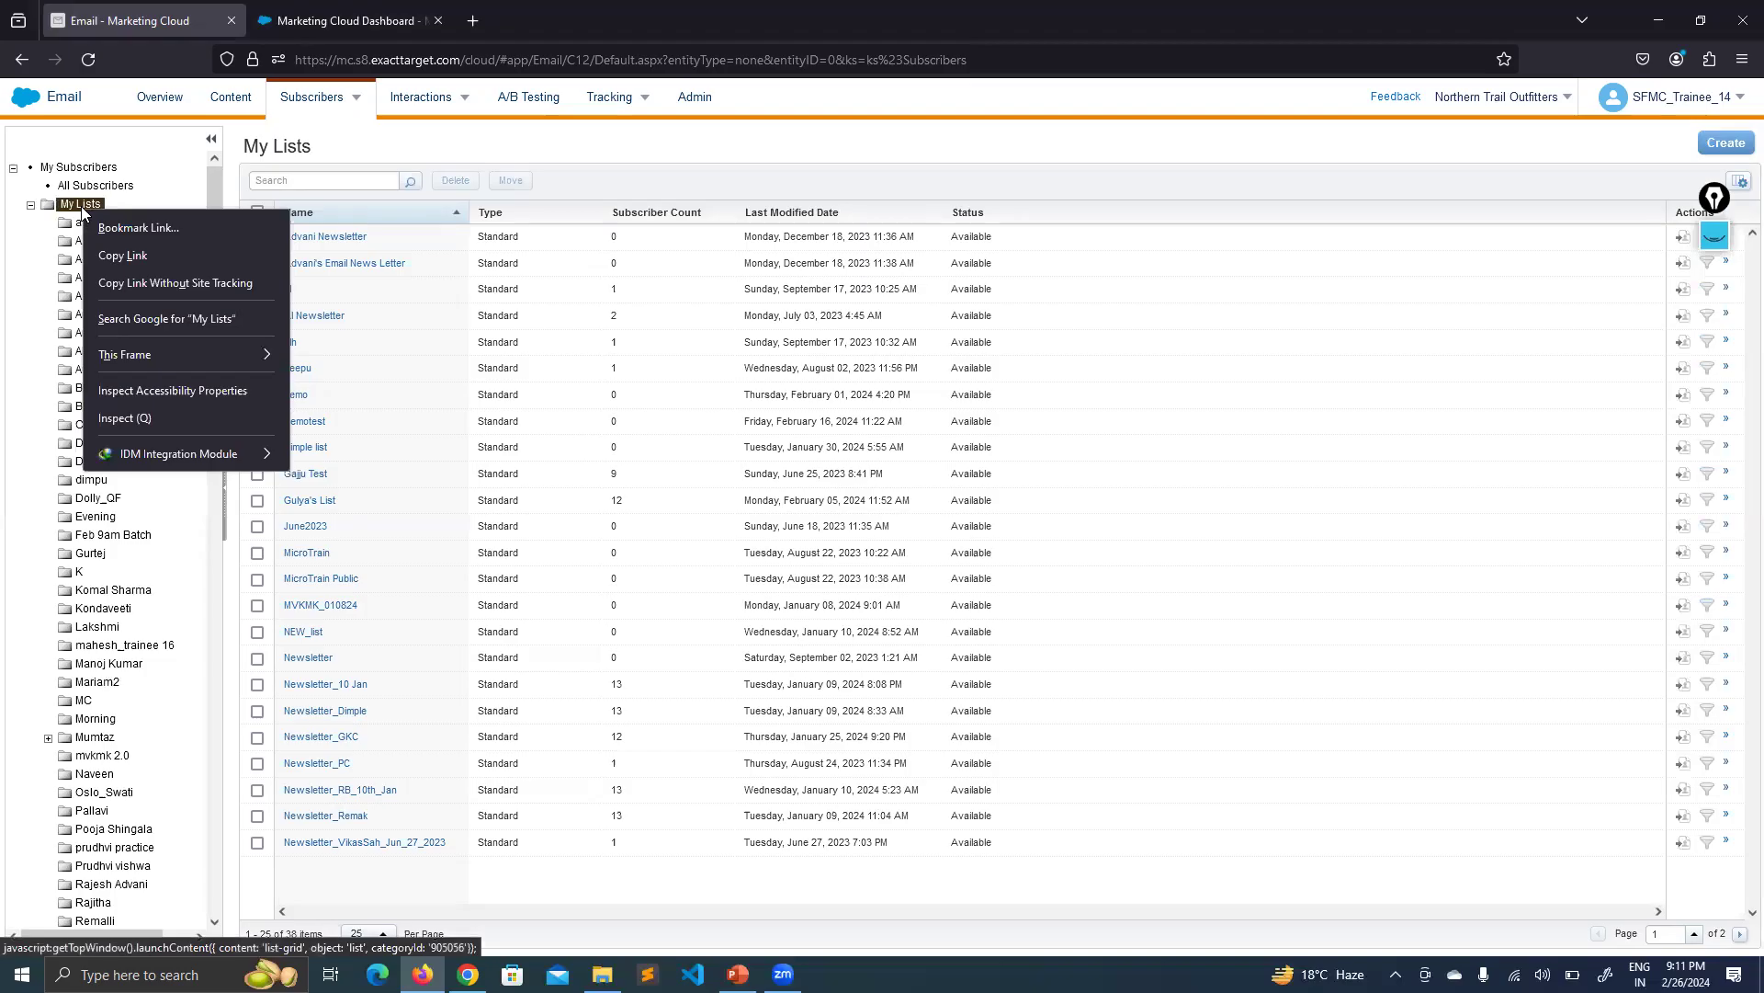
{"action": "key", "text": "Escape"}
Close the Email tab and duplicate the Marketing Cloud dashboard tab
{"action": "left_click", "coordinate": [231, 20]}
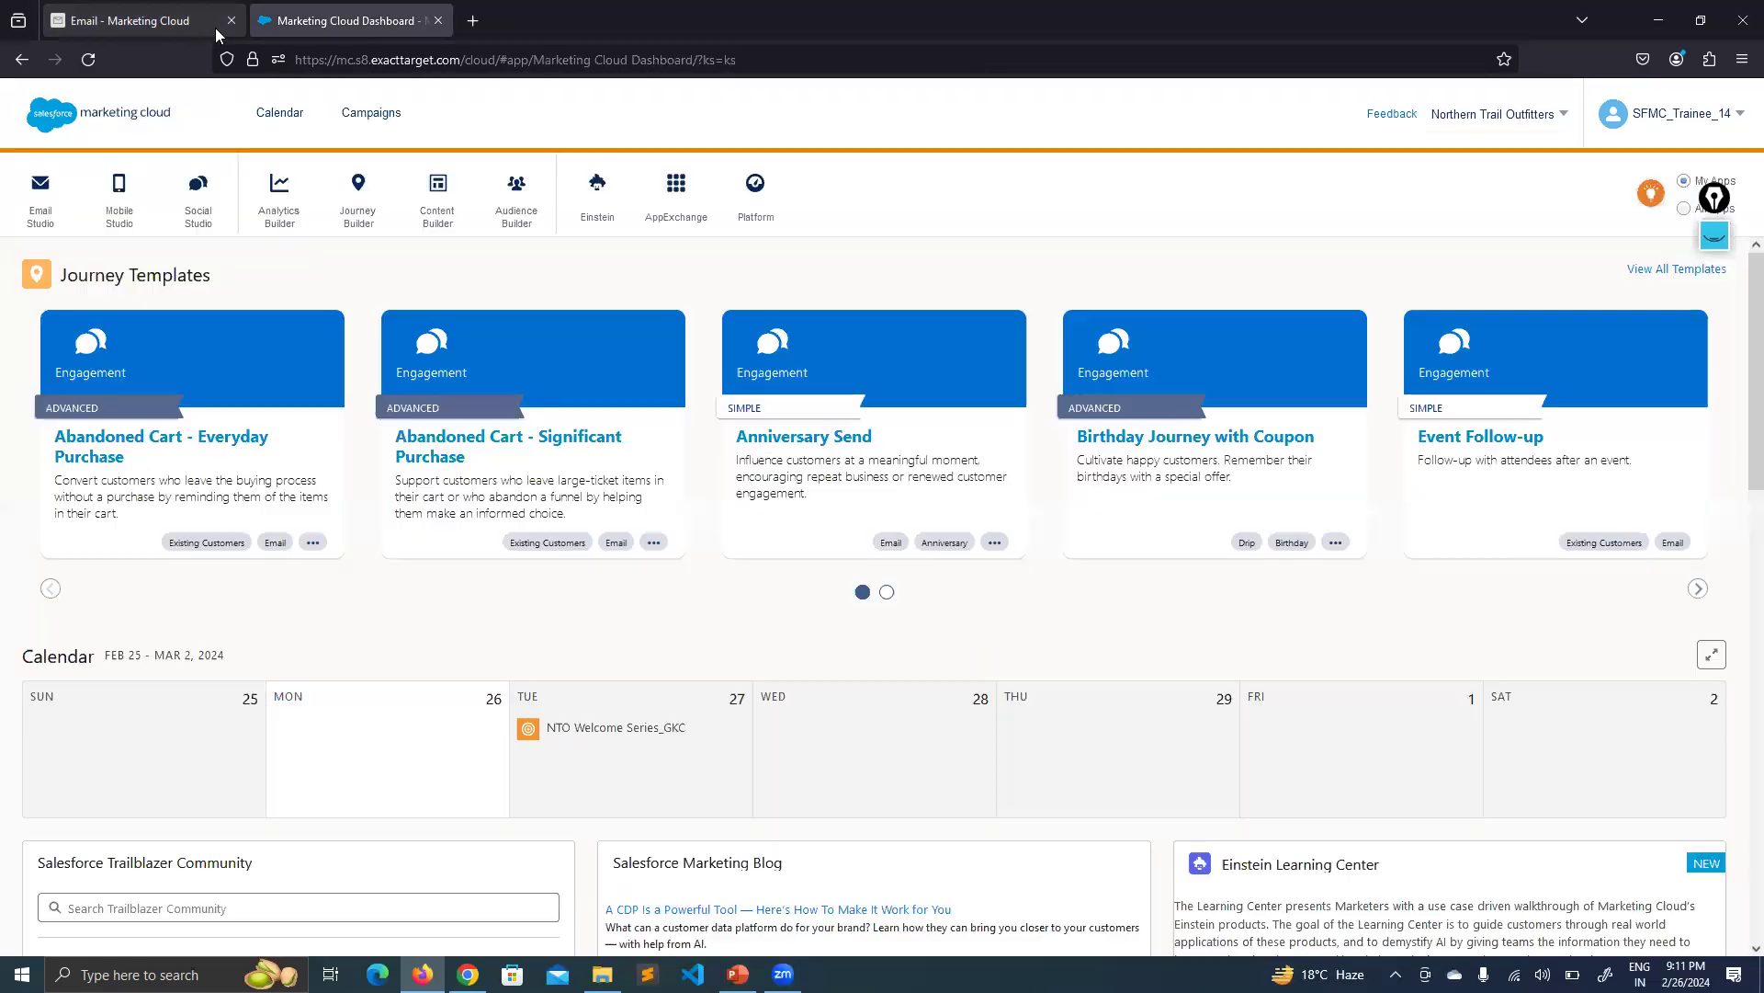
{"action": "right_click", "coordinate": [166, 7]}
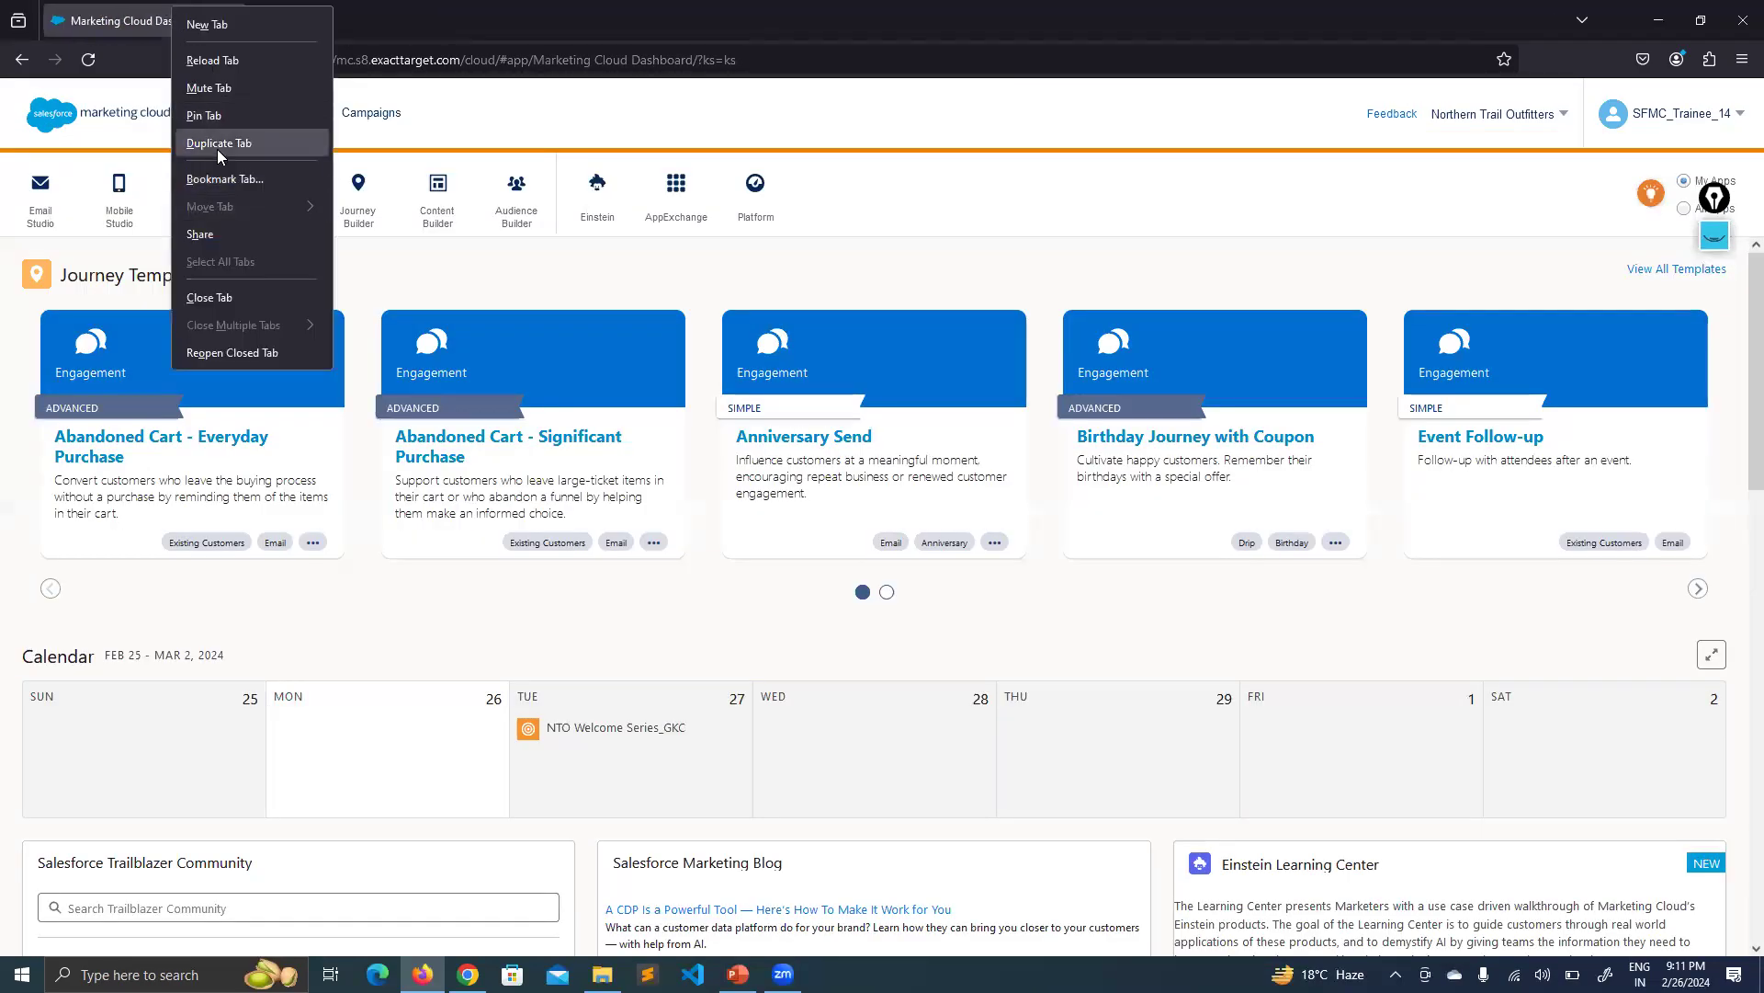
{"action": "left_click", "coordinate": [217, 149]}
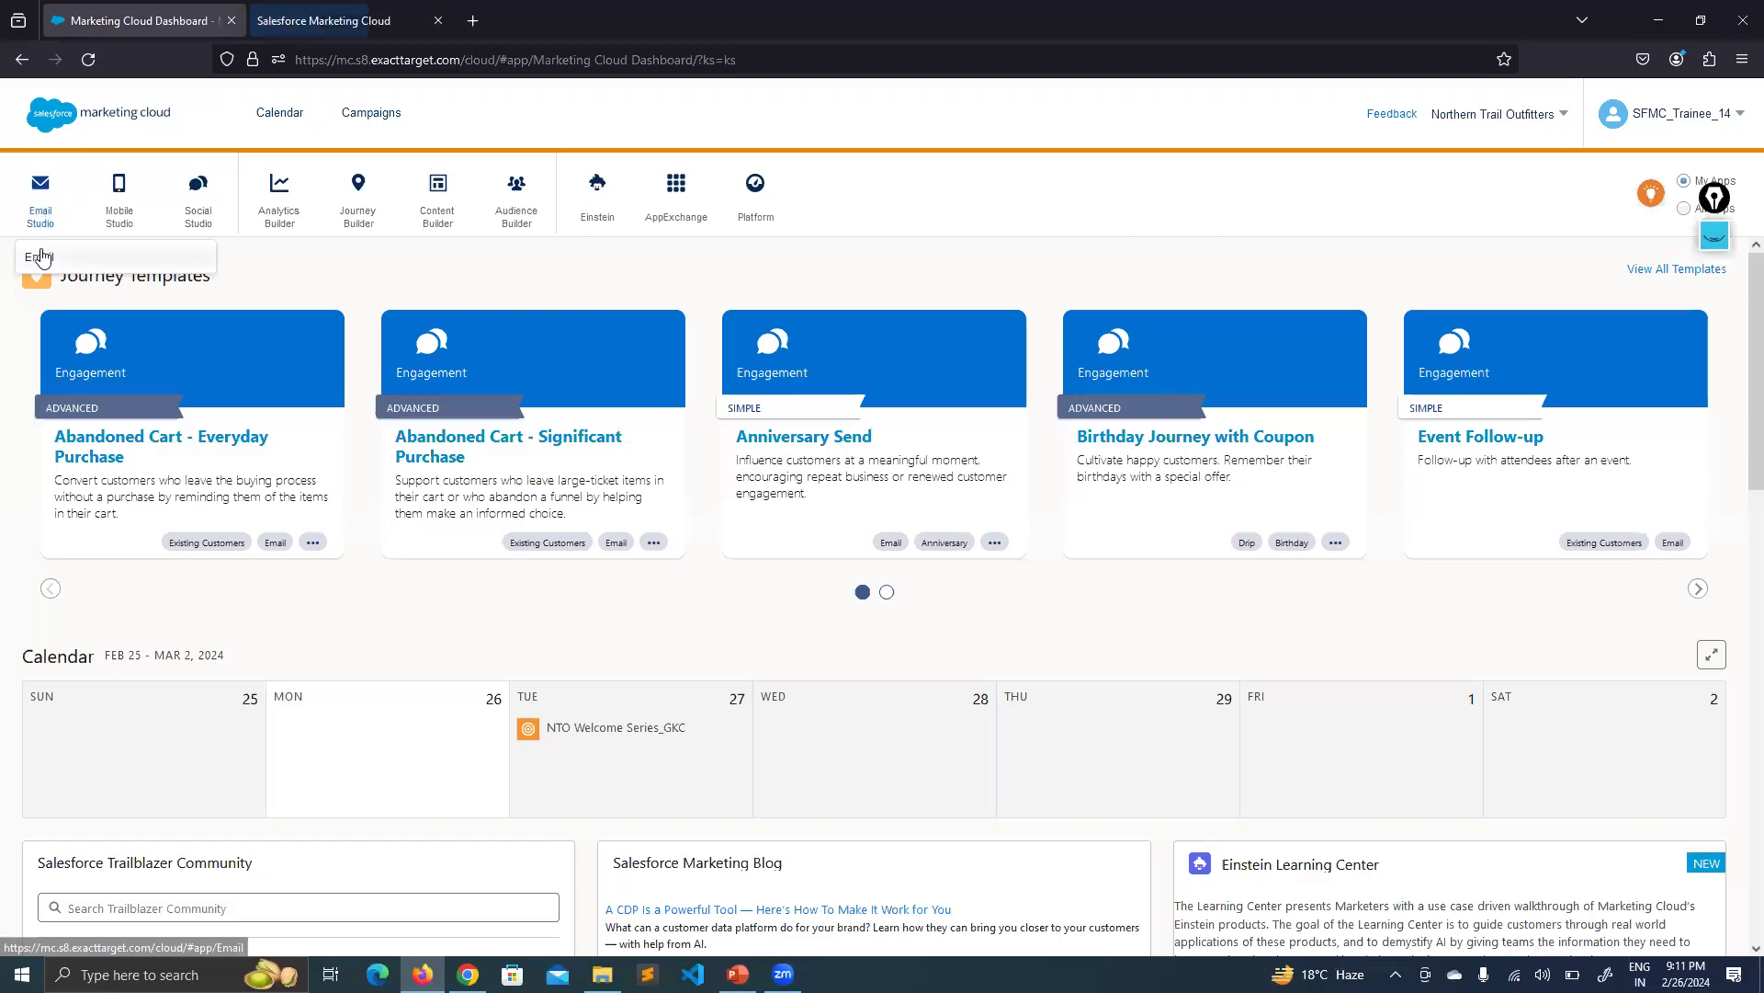
Launch Email from Email Studio on the dashboard and open the subscriber Lists page
{"action": "left_click", "coordinate": [39, 252]}
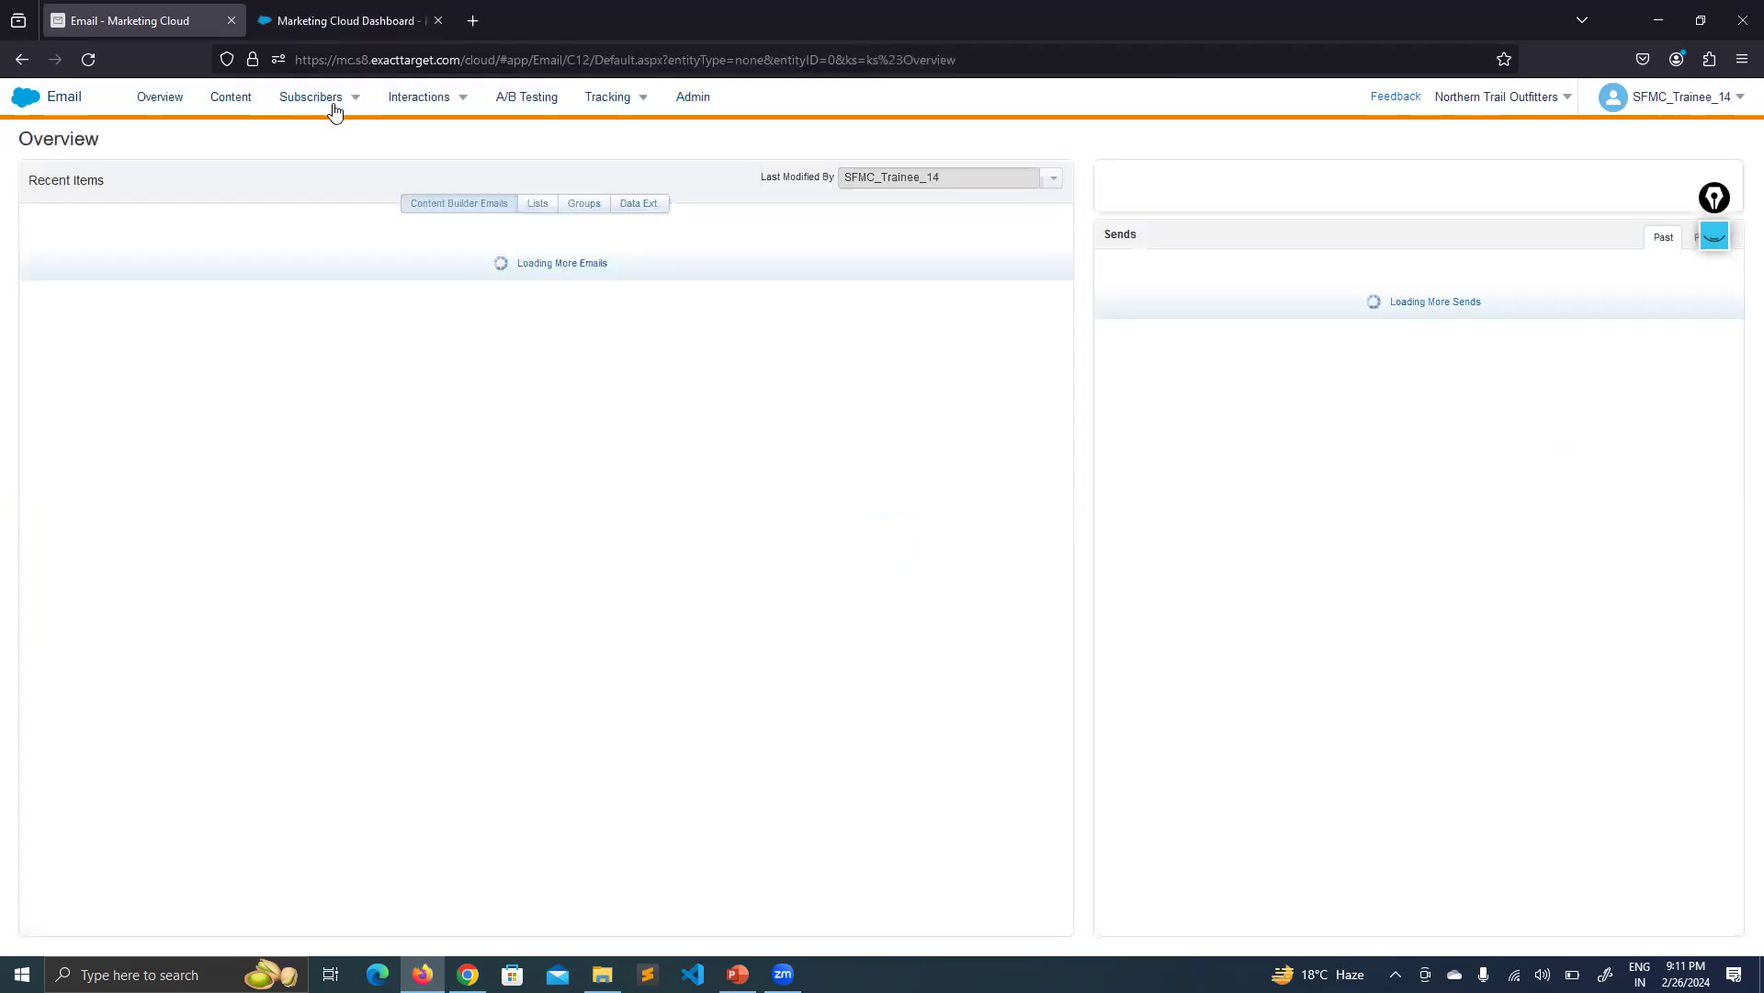
{"action": "mouse_move", "coordinate": [330, 103]}
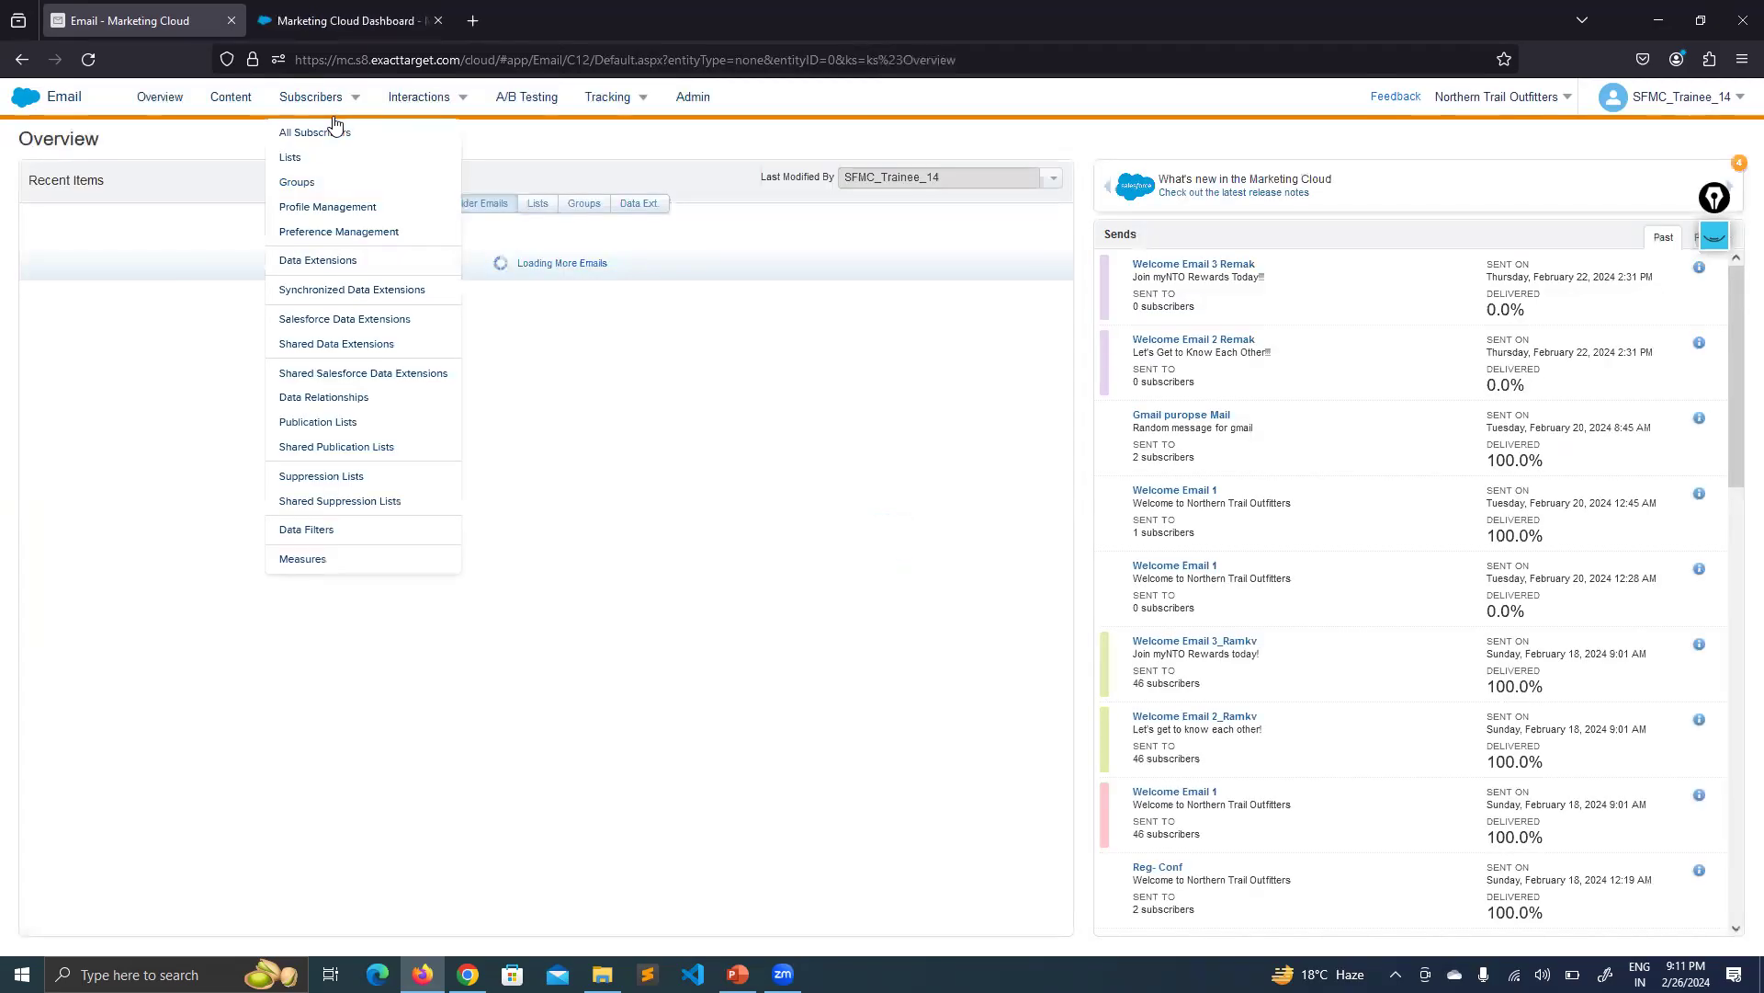
{"action": "left_click", "coordinate": [297, 163]}
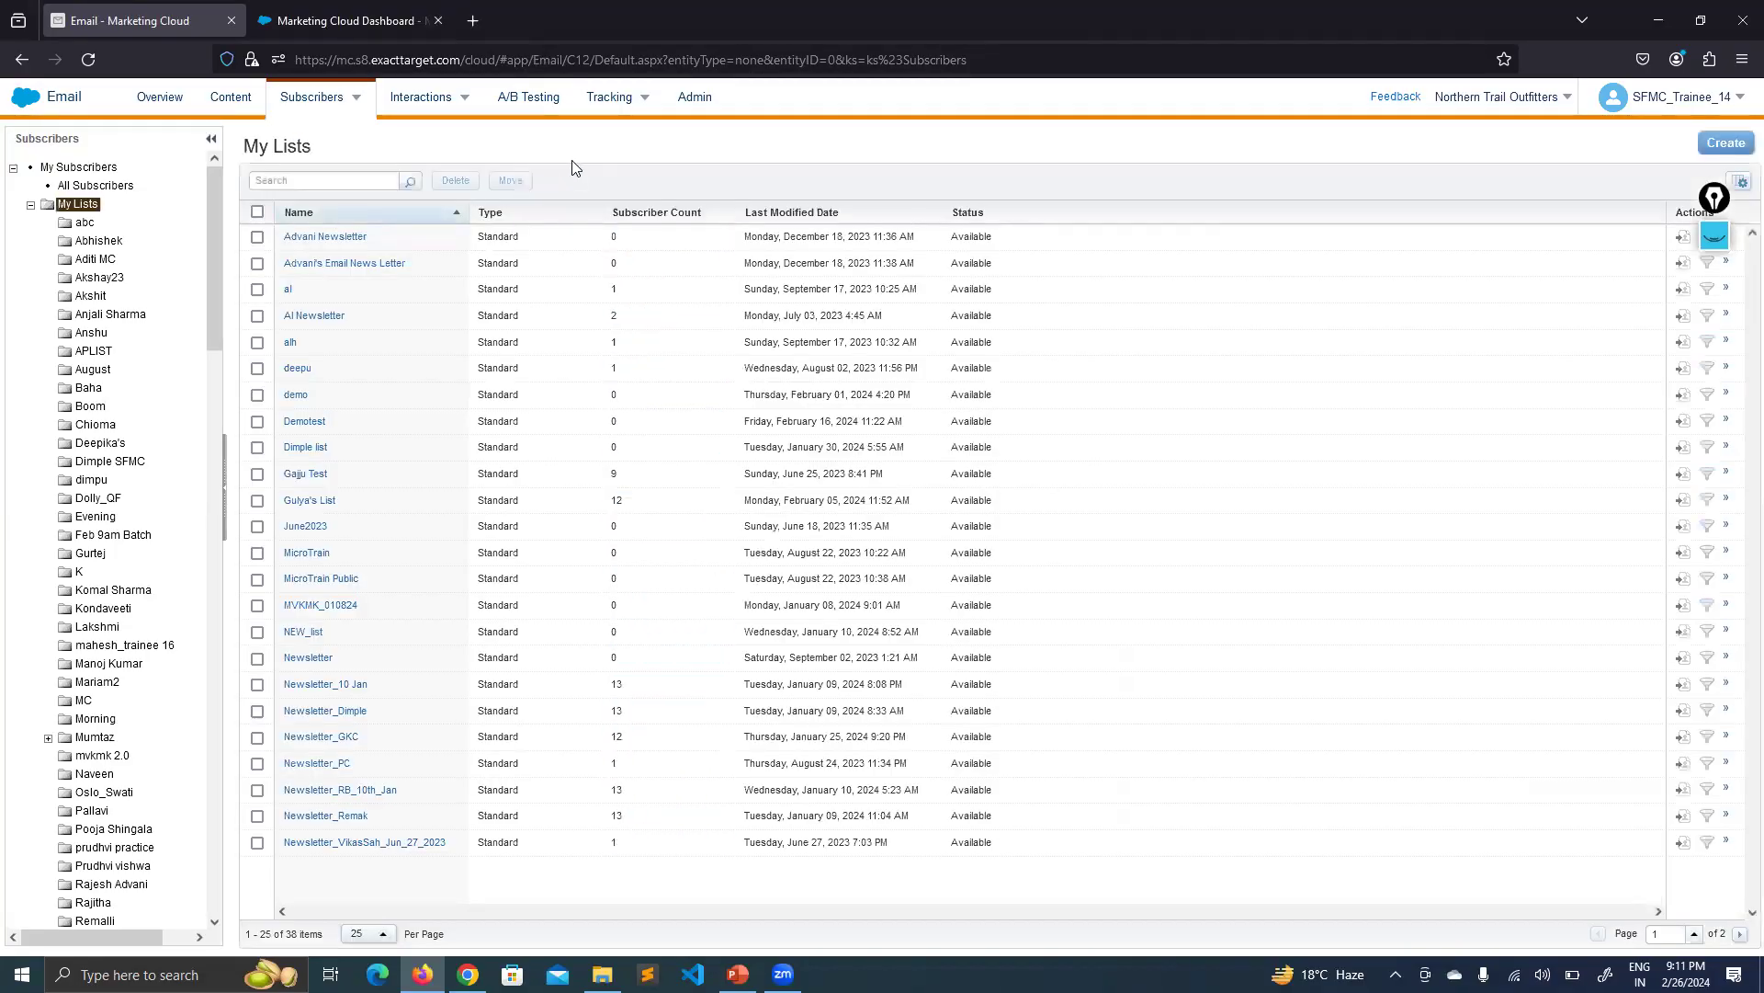
Add a new folder named FebruaryBatch under My Lists in the subscriber tree
{"action": "right_click", "coordinate": [72, 207]}
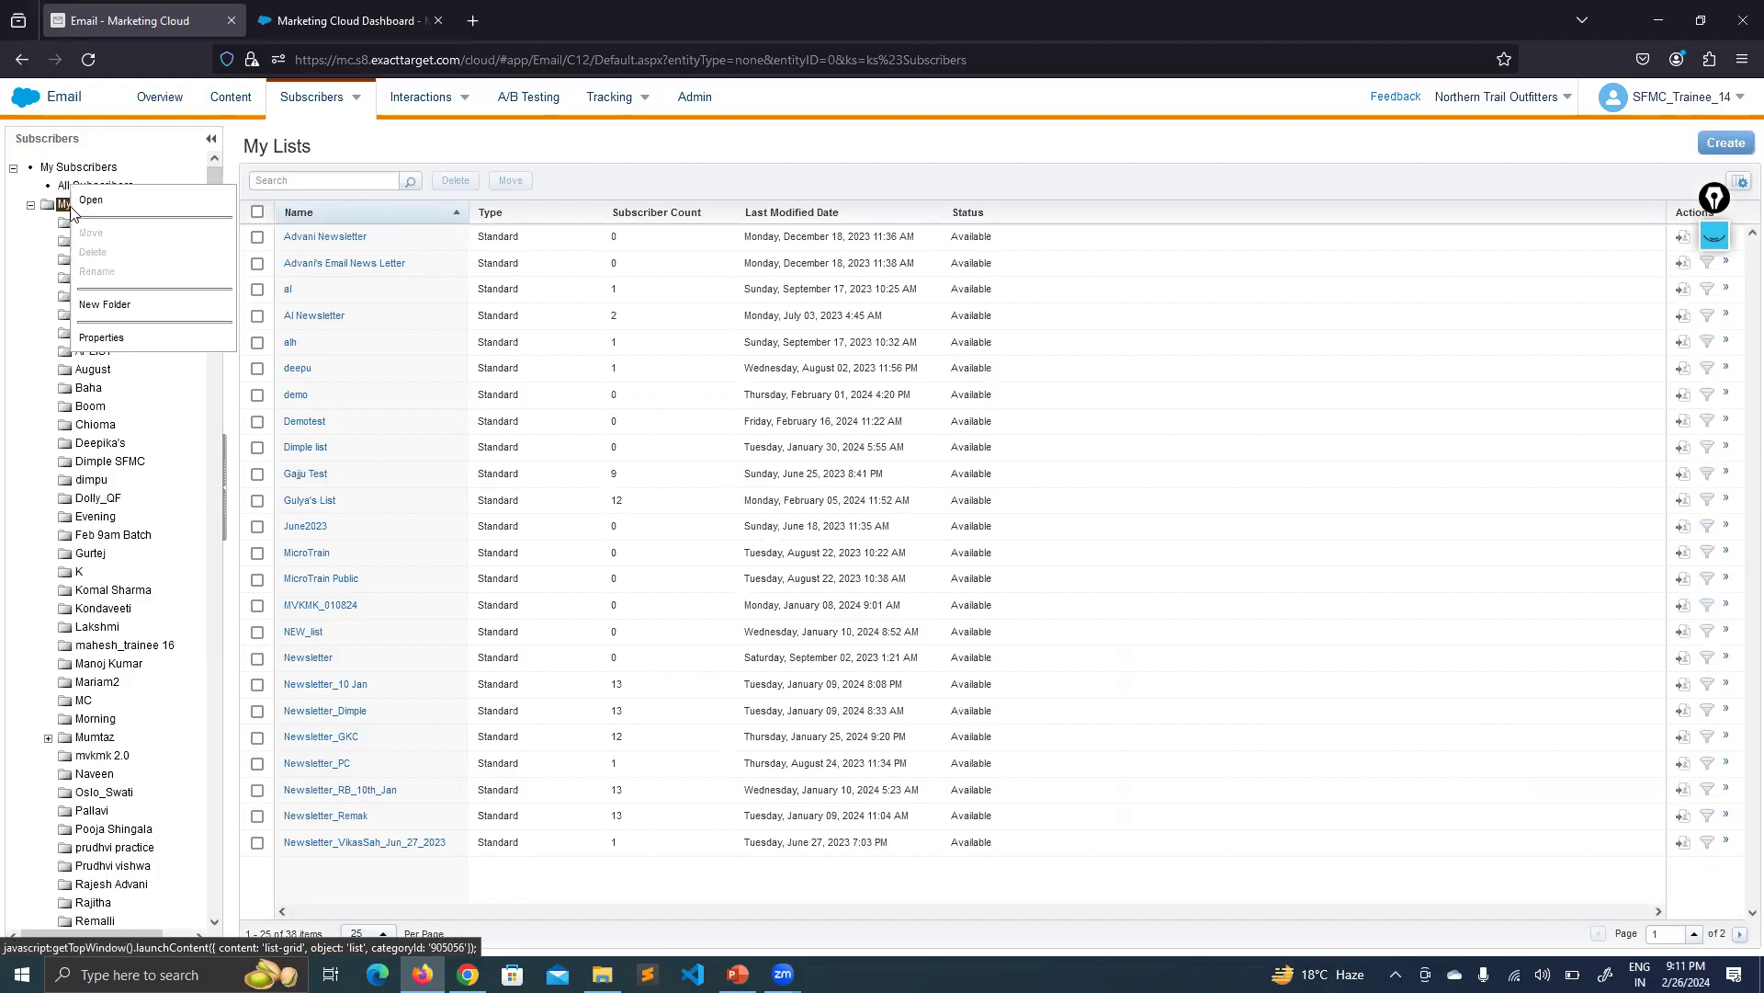
{"action": "left_click", "coordinate": [117, 301]}
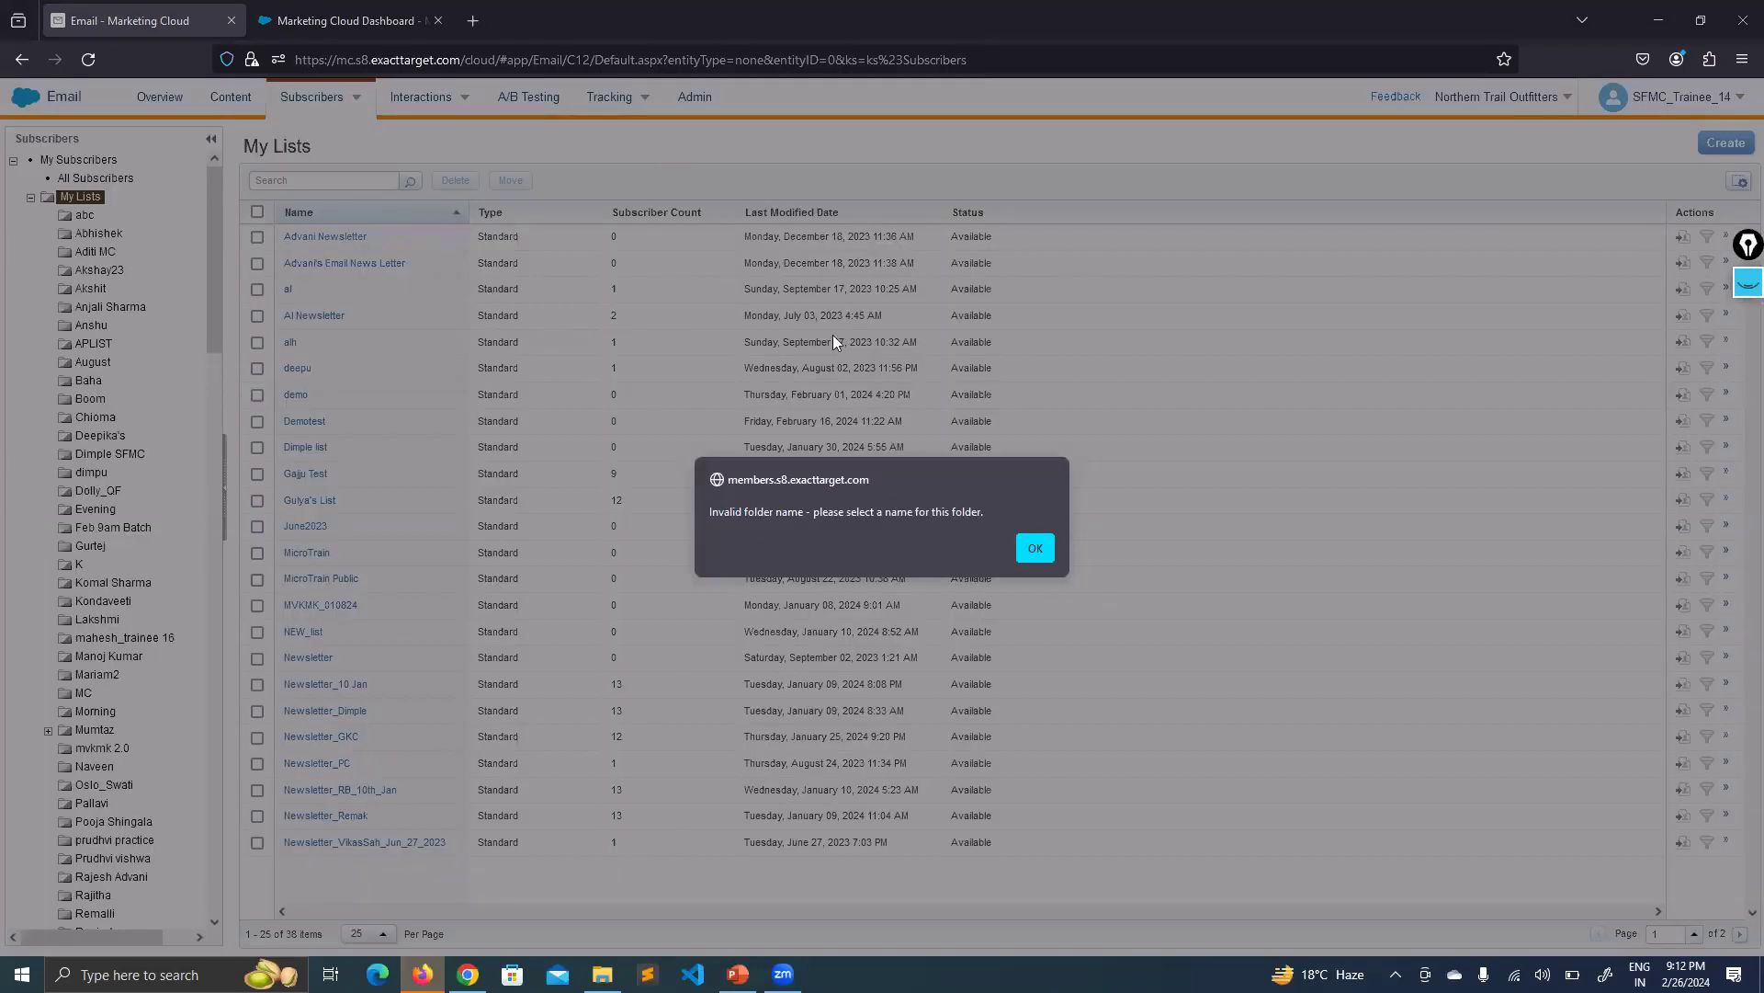
{"action": "left_click", "coordinate": [1034, 547]}
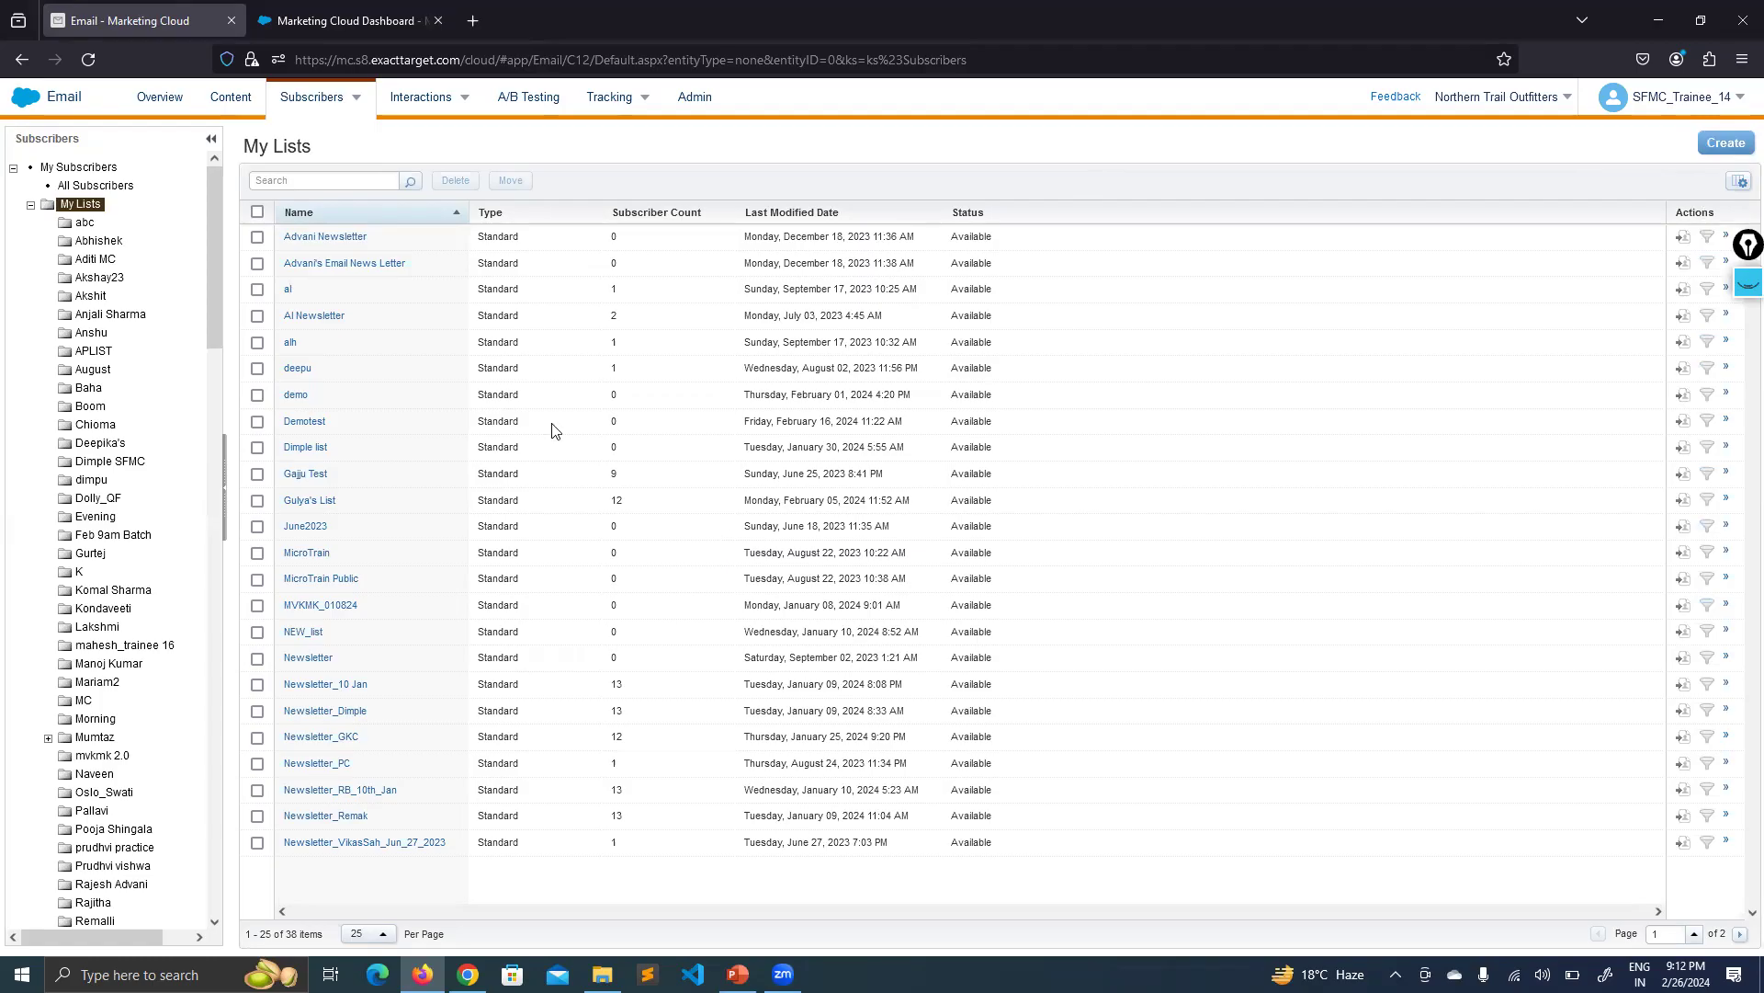
{"action": "left_click", "coordinate": [83, 222]}
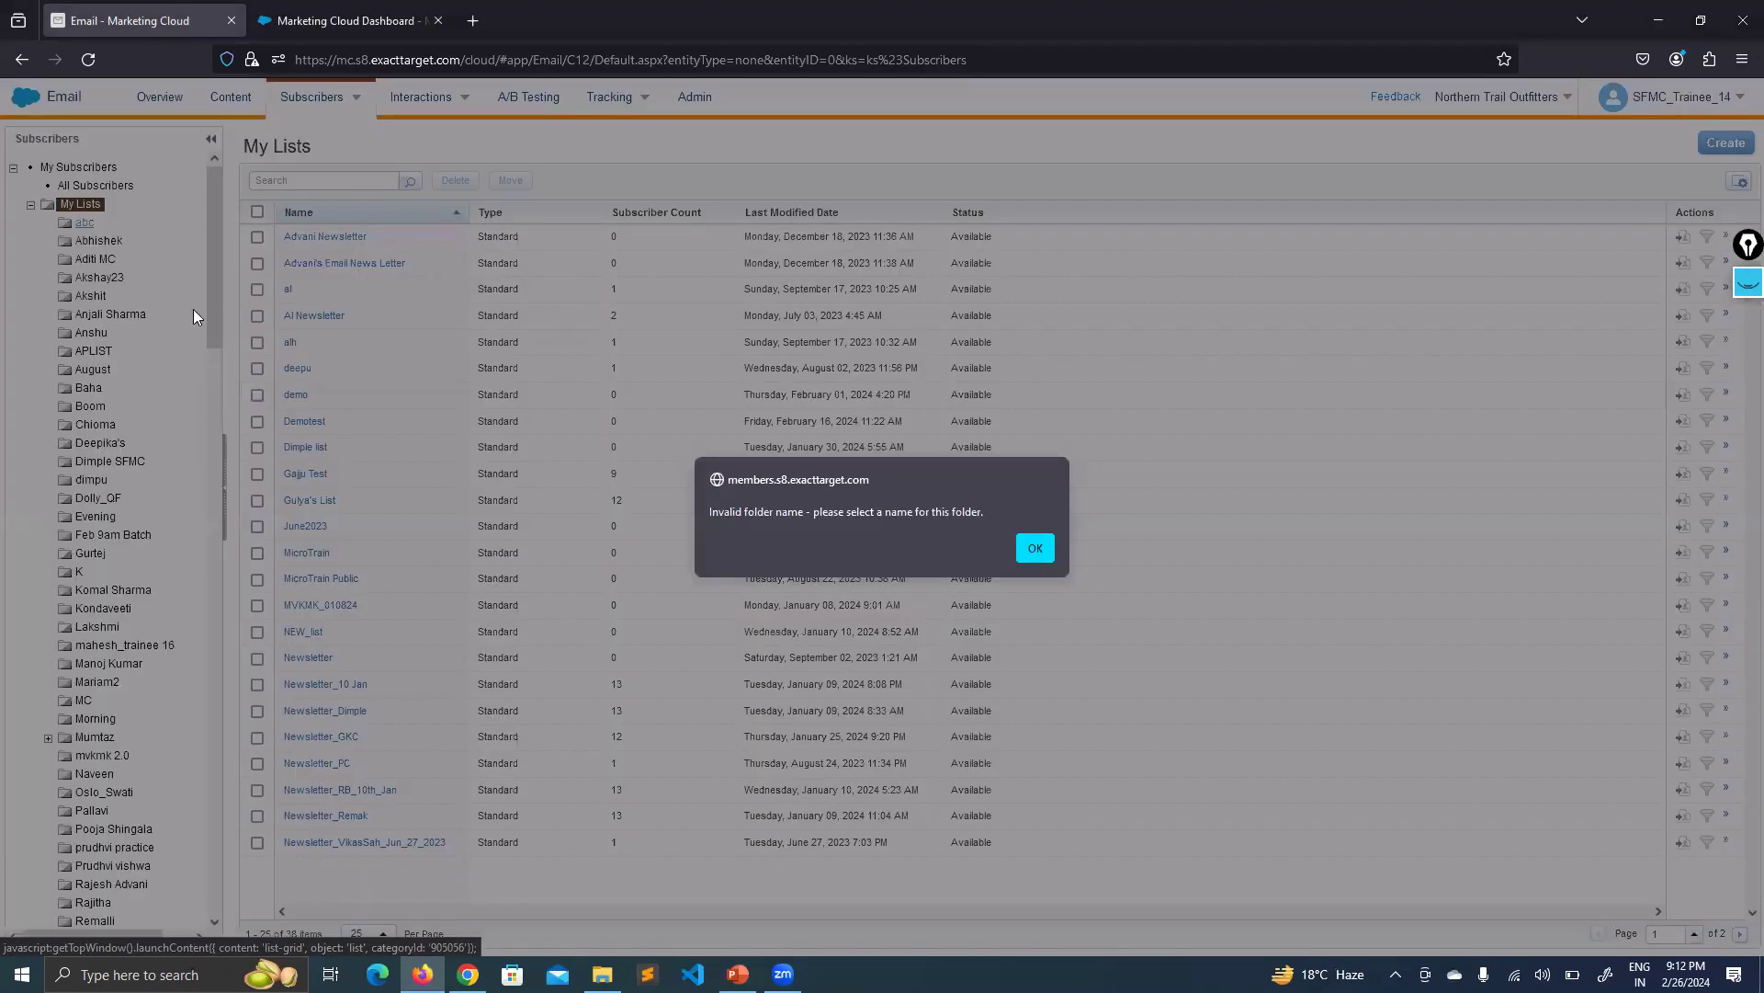
{"action": "left_click", "coordinate": [1023, 541]}
{"action": "scroll", "coordinate": [221, 292], "scroll_direction": "down", "scroll_amount": 2}
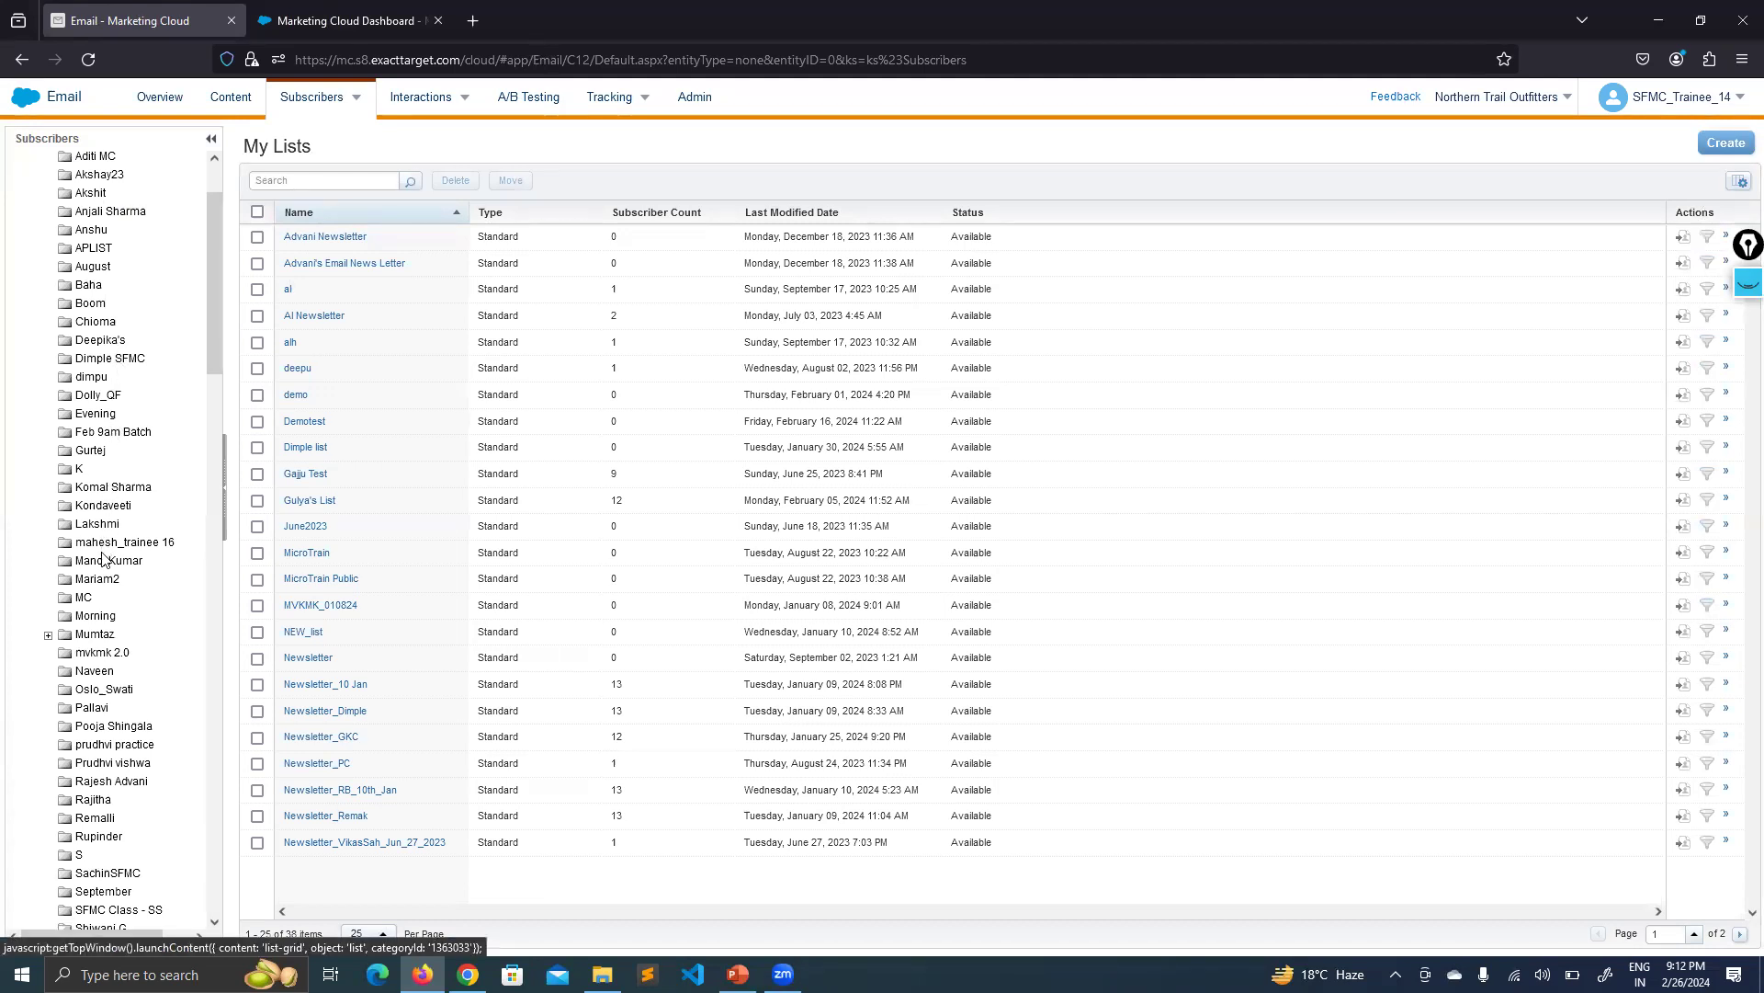
{"action": "scroll", "coordinate": [119, 717], "scroll_direction": "down", "scroll_amount": 4}
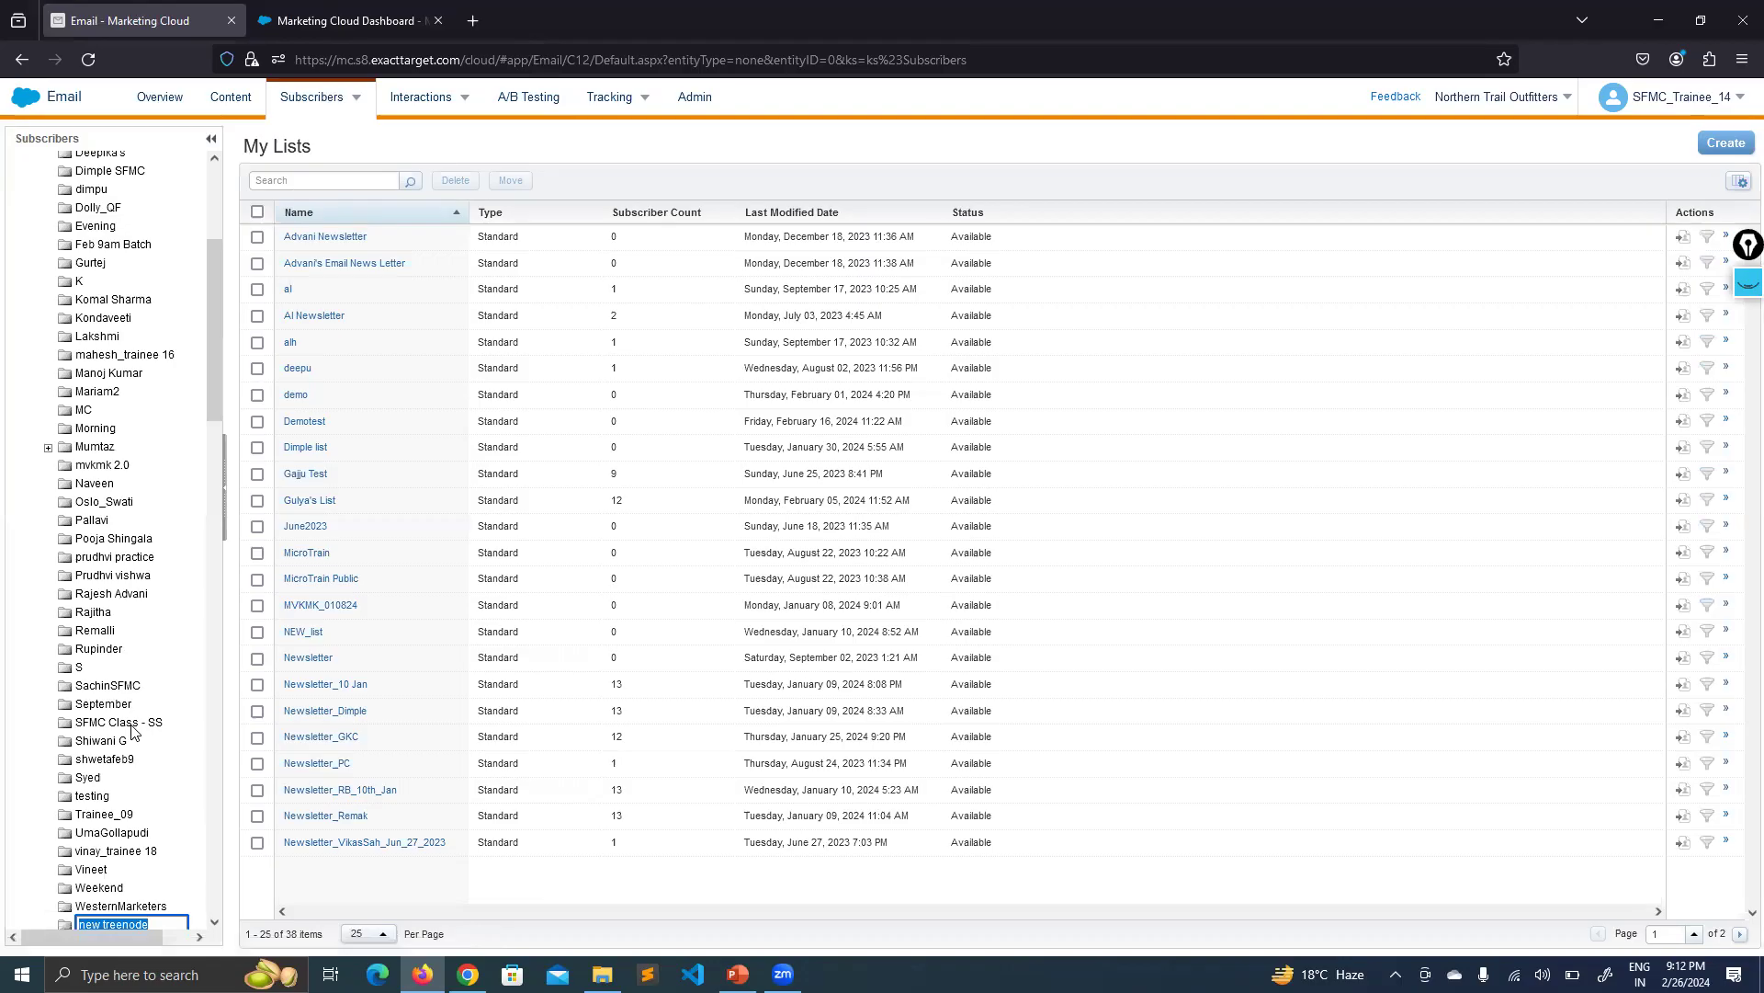
{"action": "scroll", "coordinate": [138, 736], "scroll_direction": "down", "scroll_amount": 4}
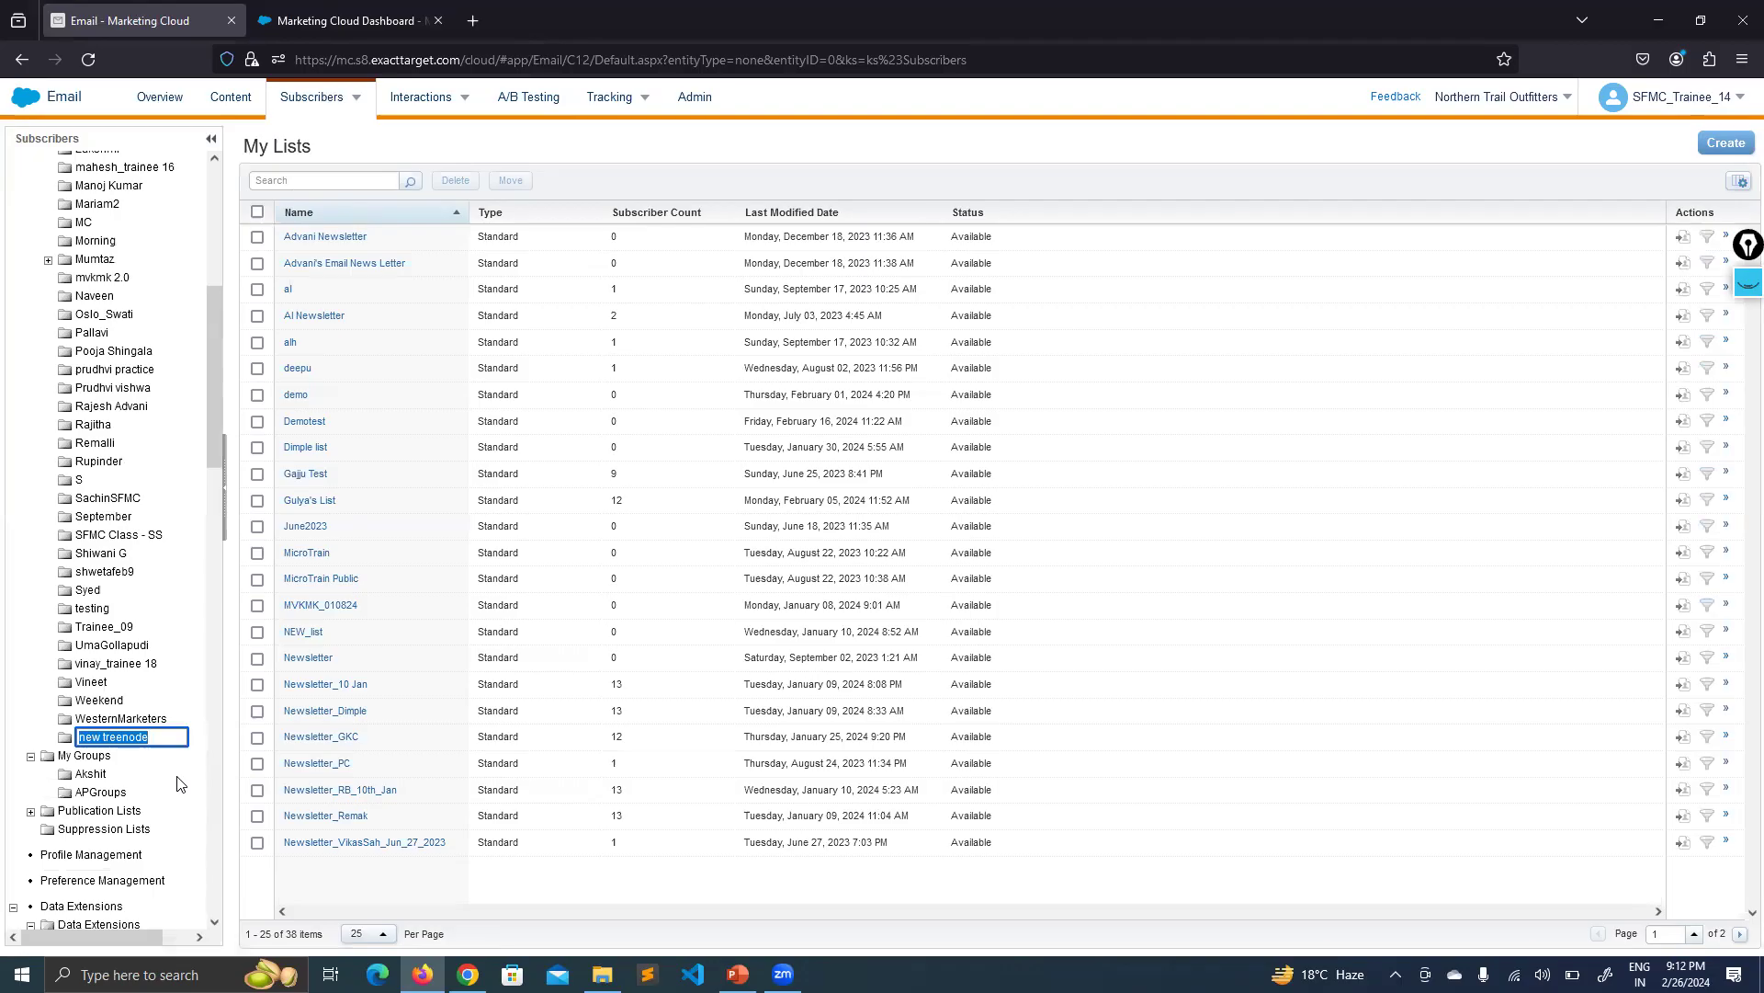
{"action": "type", "text": "FebruaryBatch"}
{"action": "left_click", "coordinate": [694, 159]}
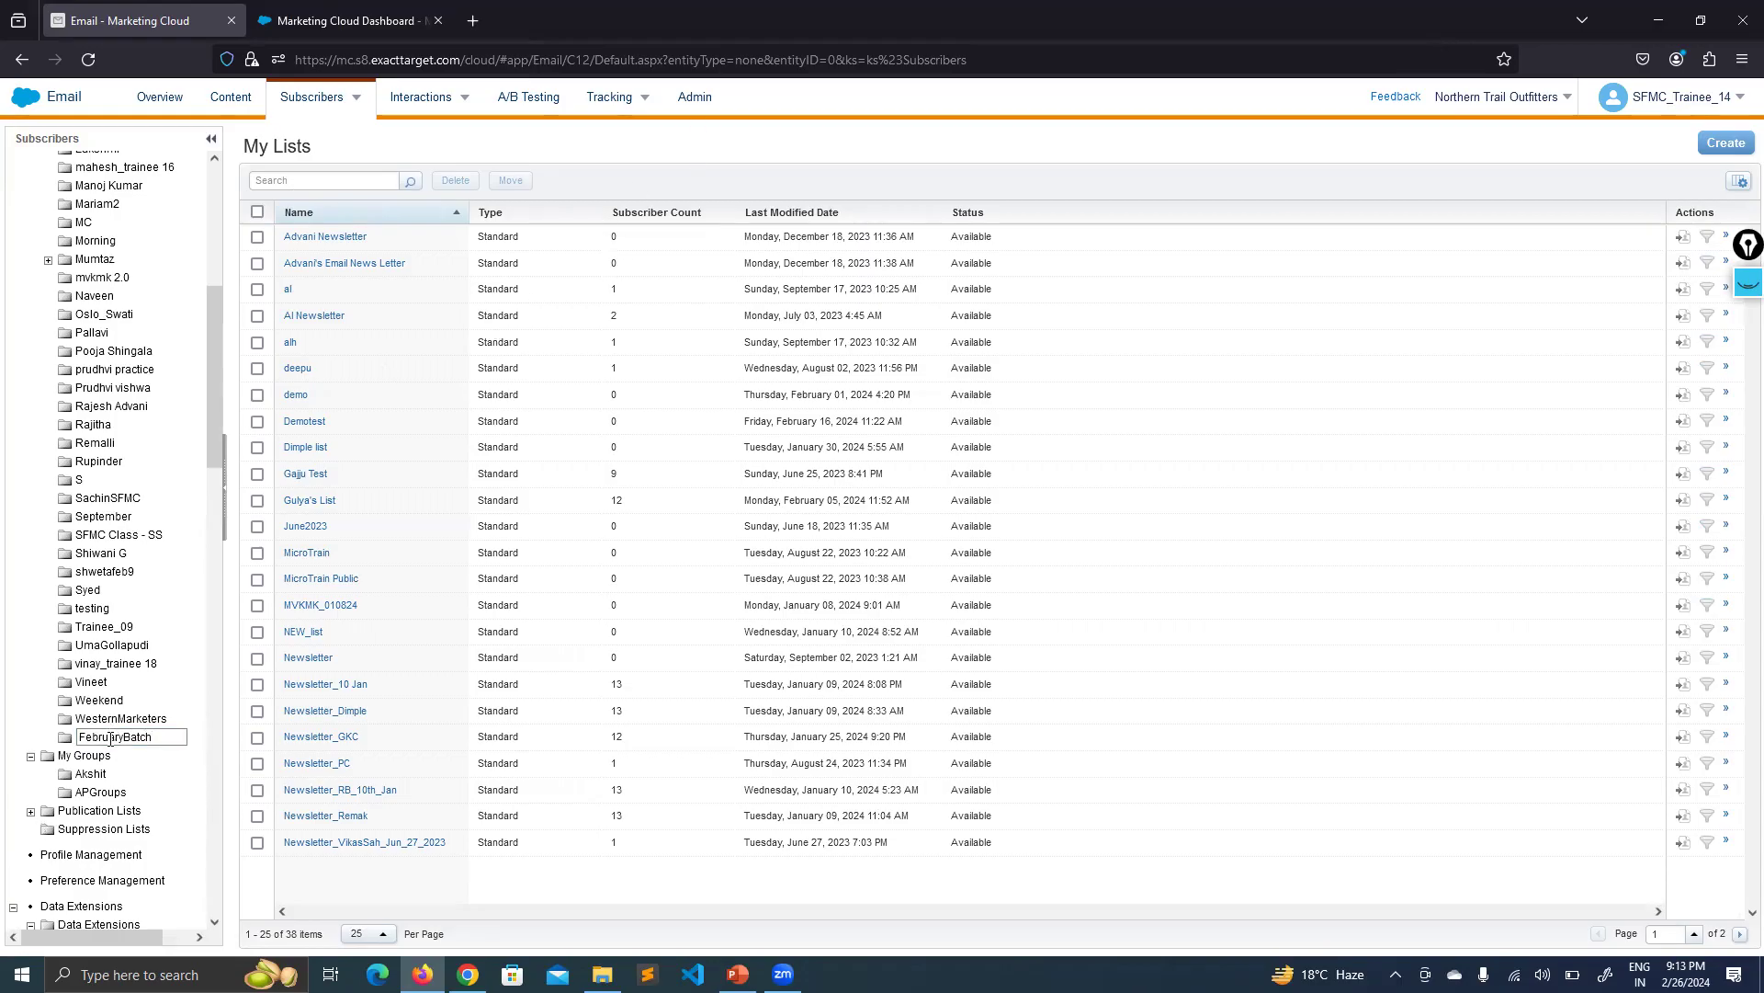
{"action": "scroll", "coordinate": [117, 738], "scroll_direction": "down", "scroll_amount": 3}
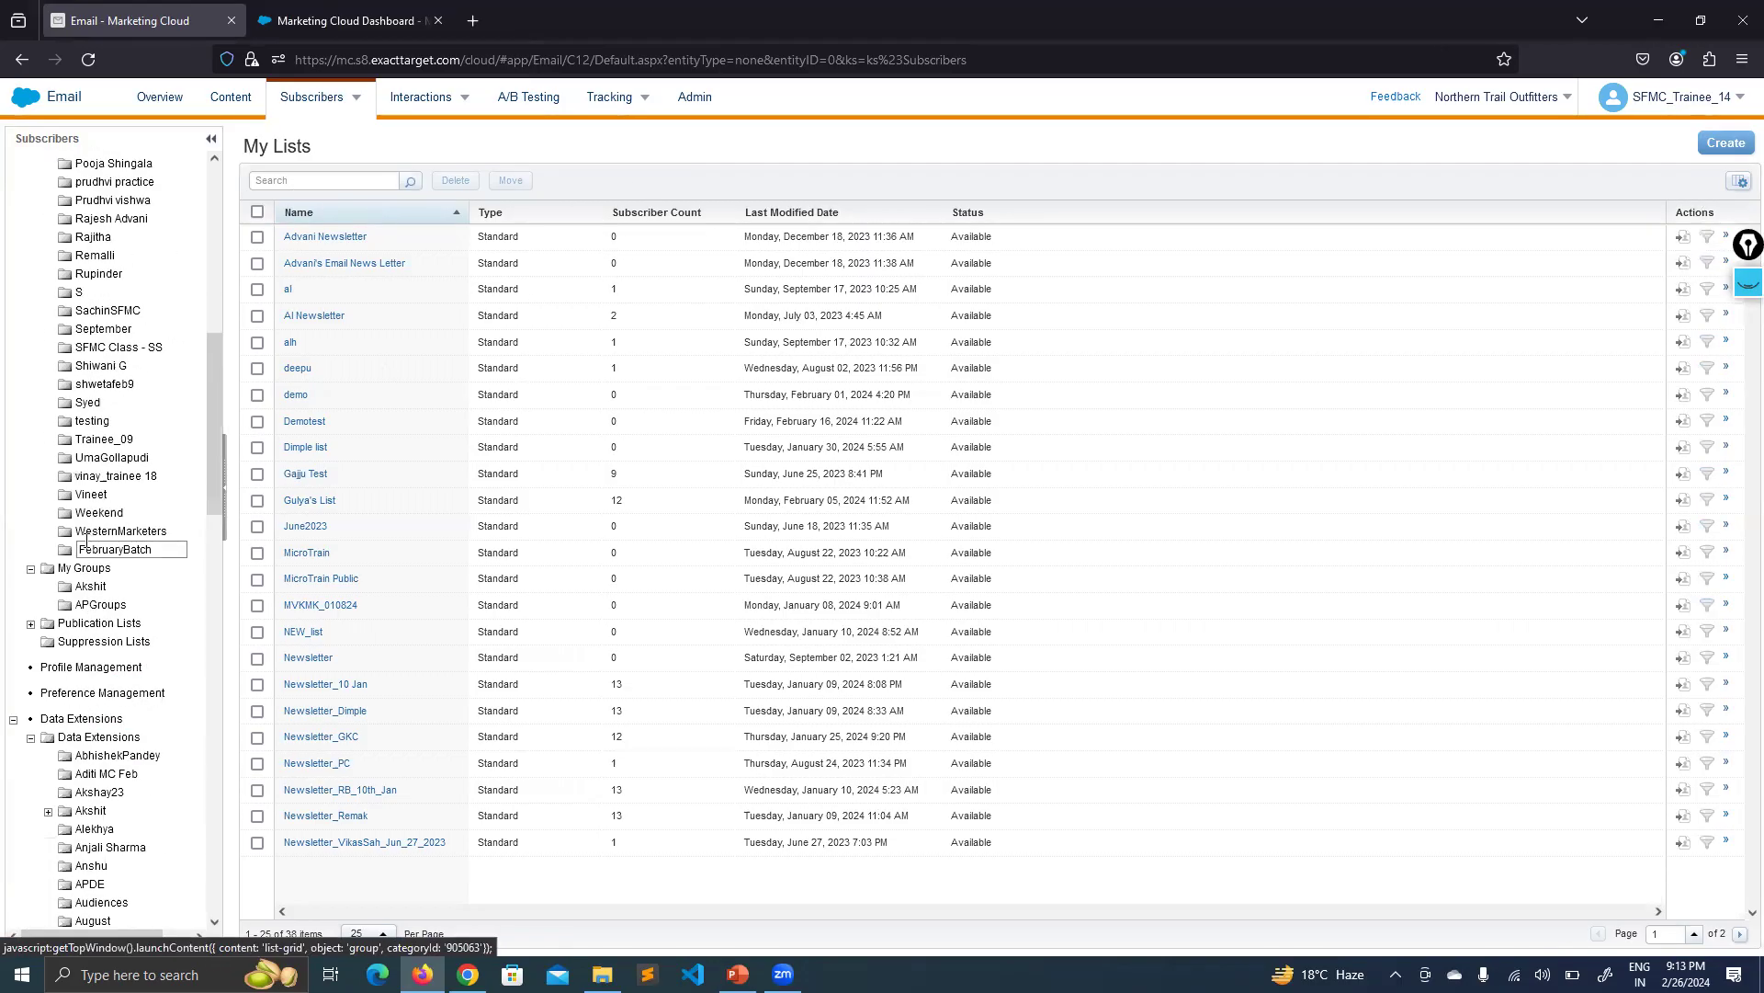
{"action": "key", "text": "Return"}
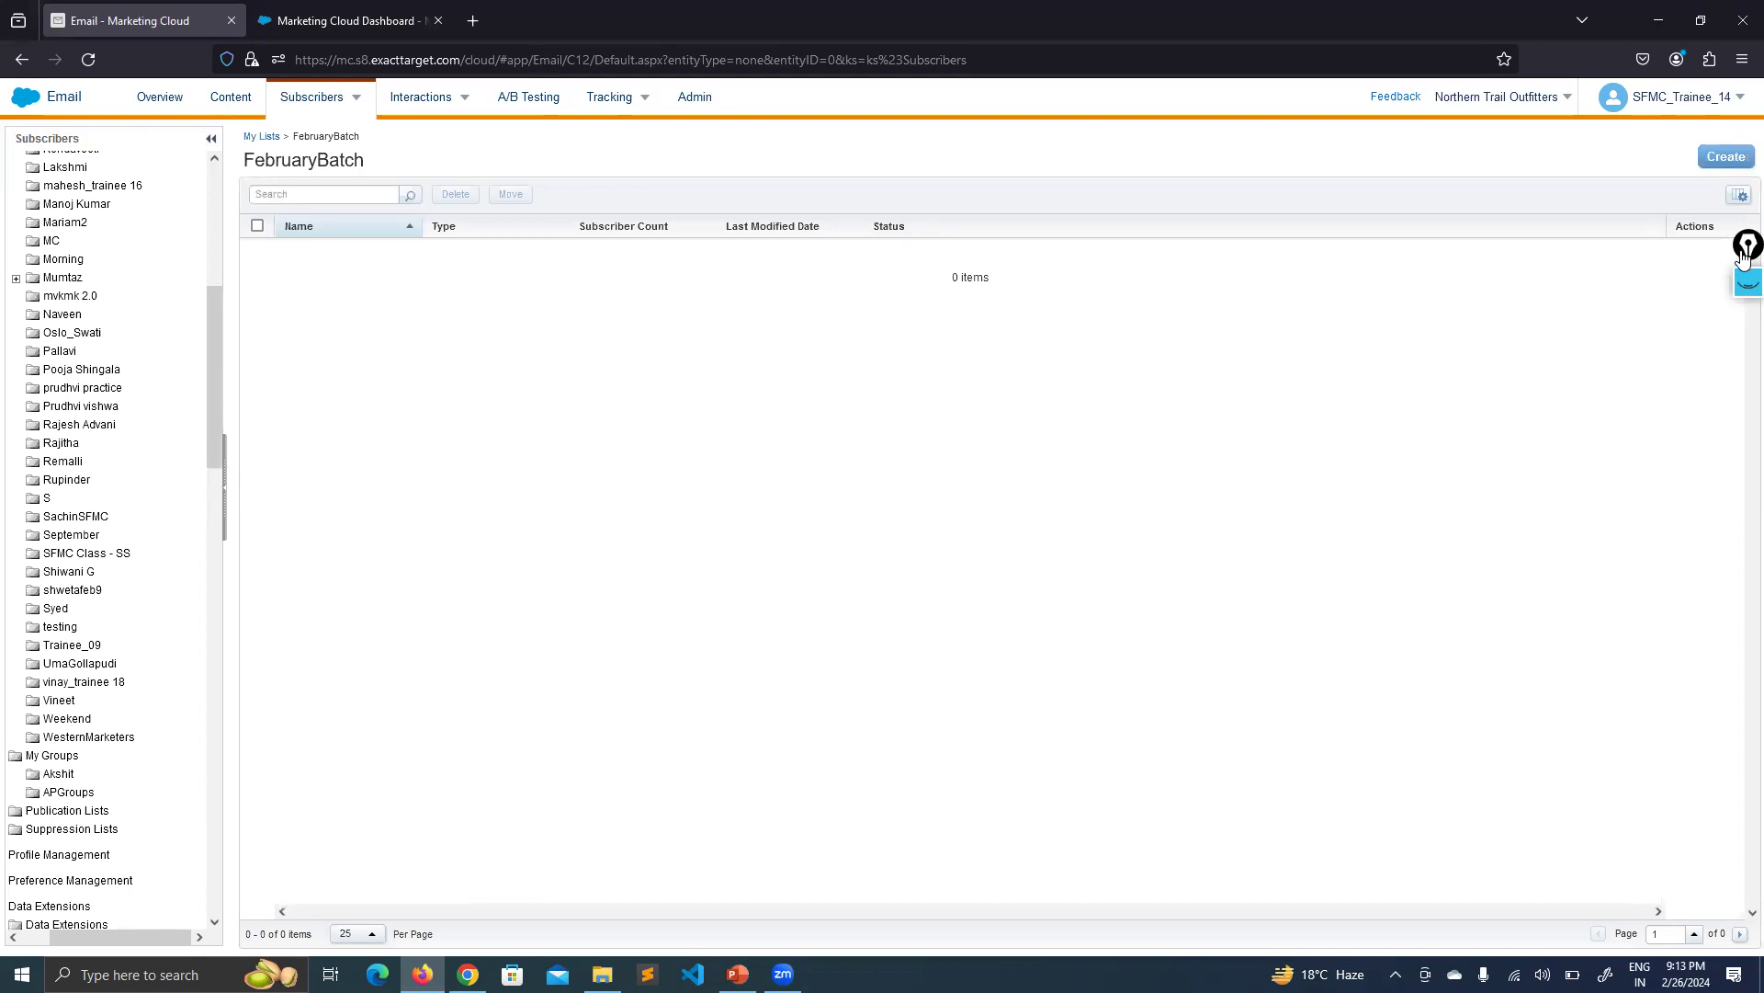
Create and save a public list named Newletter_26Feb in the FebruaryBatch folder, leaving its external key and description blank
{"action": "left_click", "coordinate": [1742, 158]}
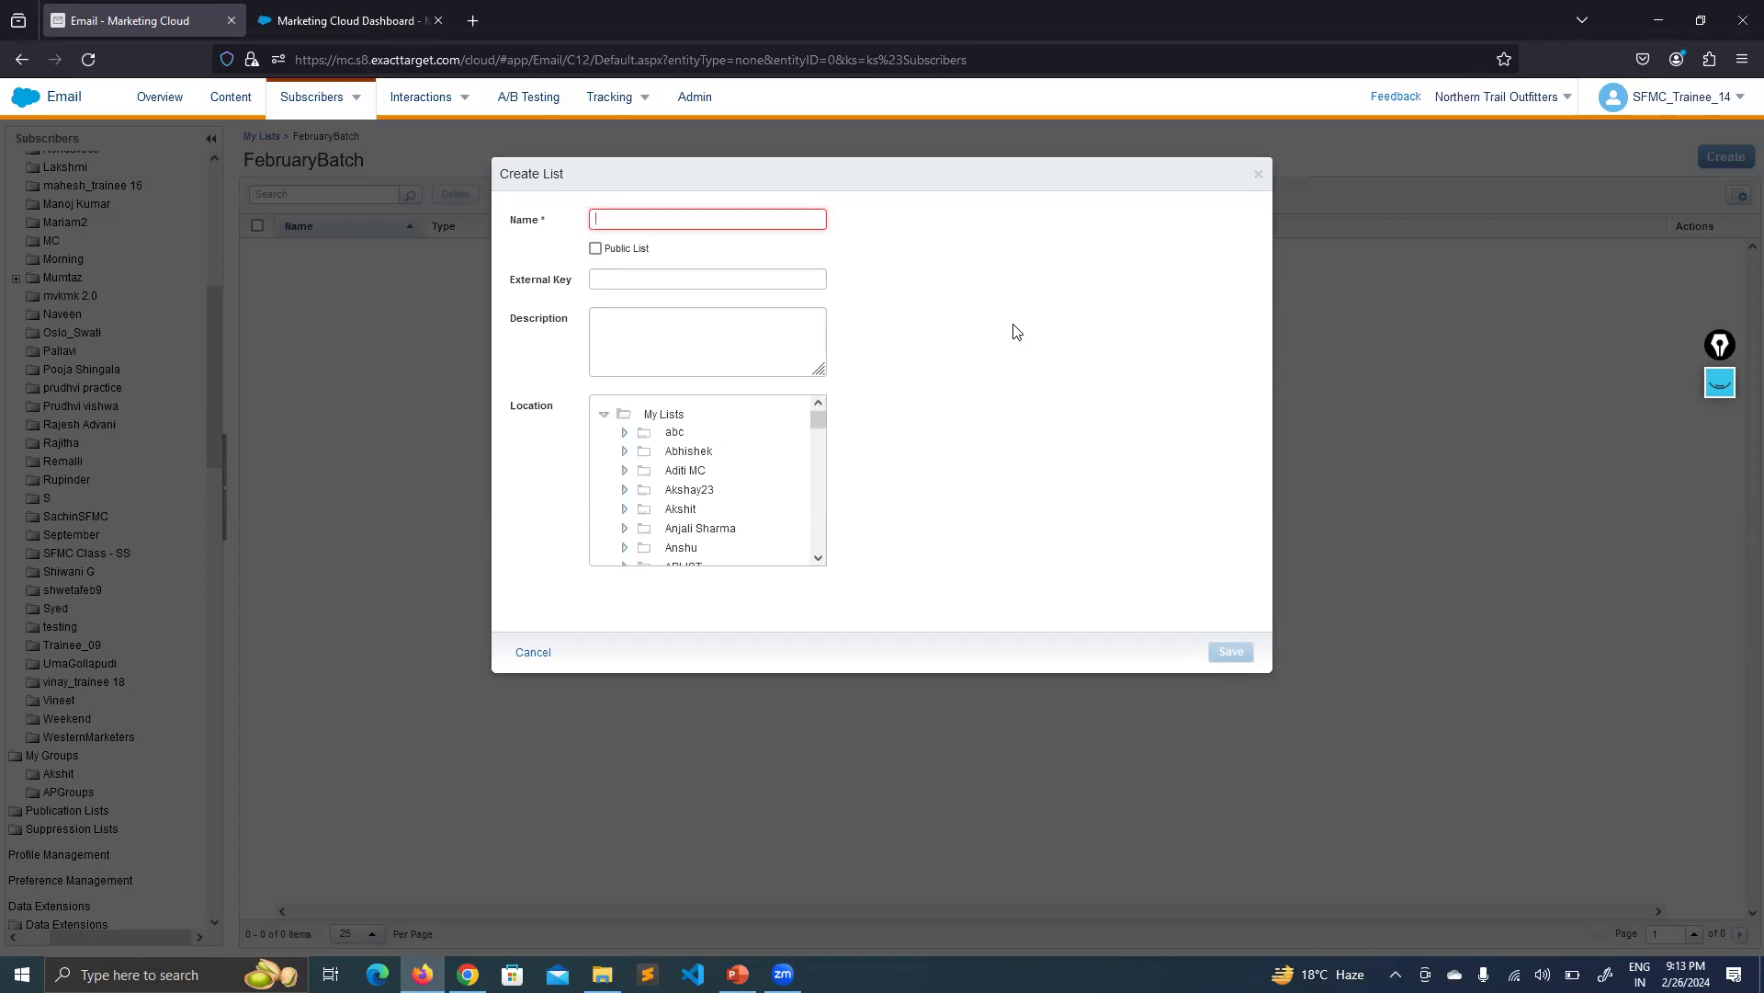
{"action": "type", "text": "Newletter"}
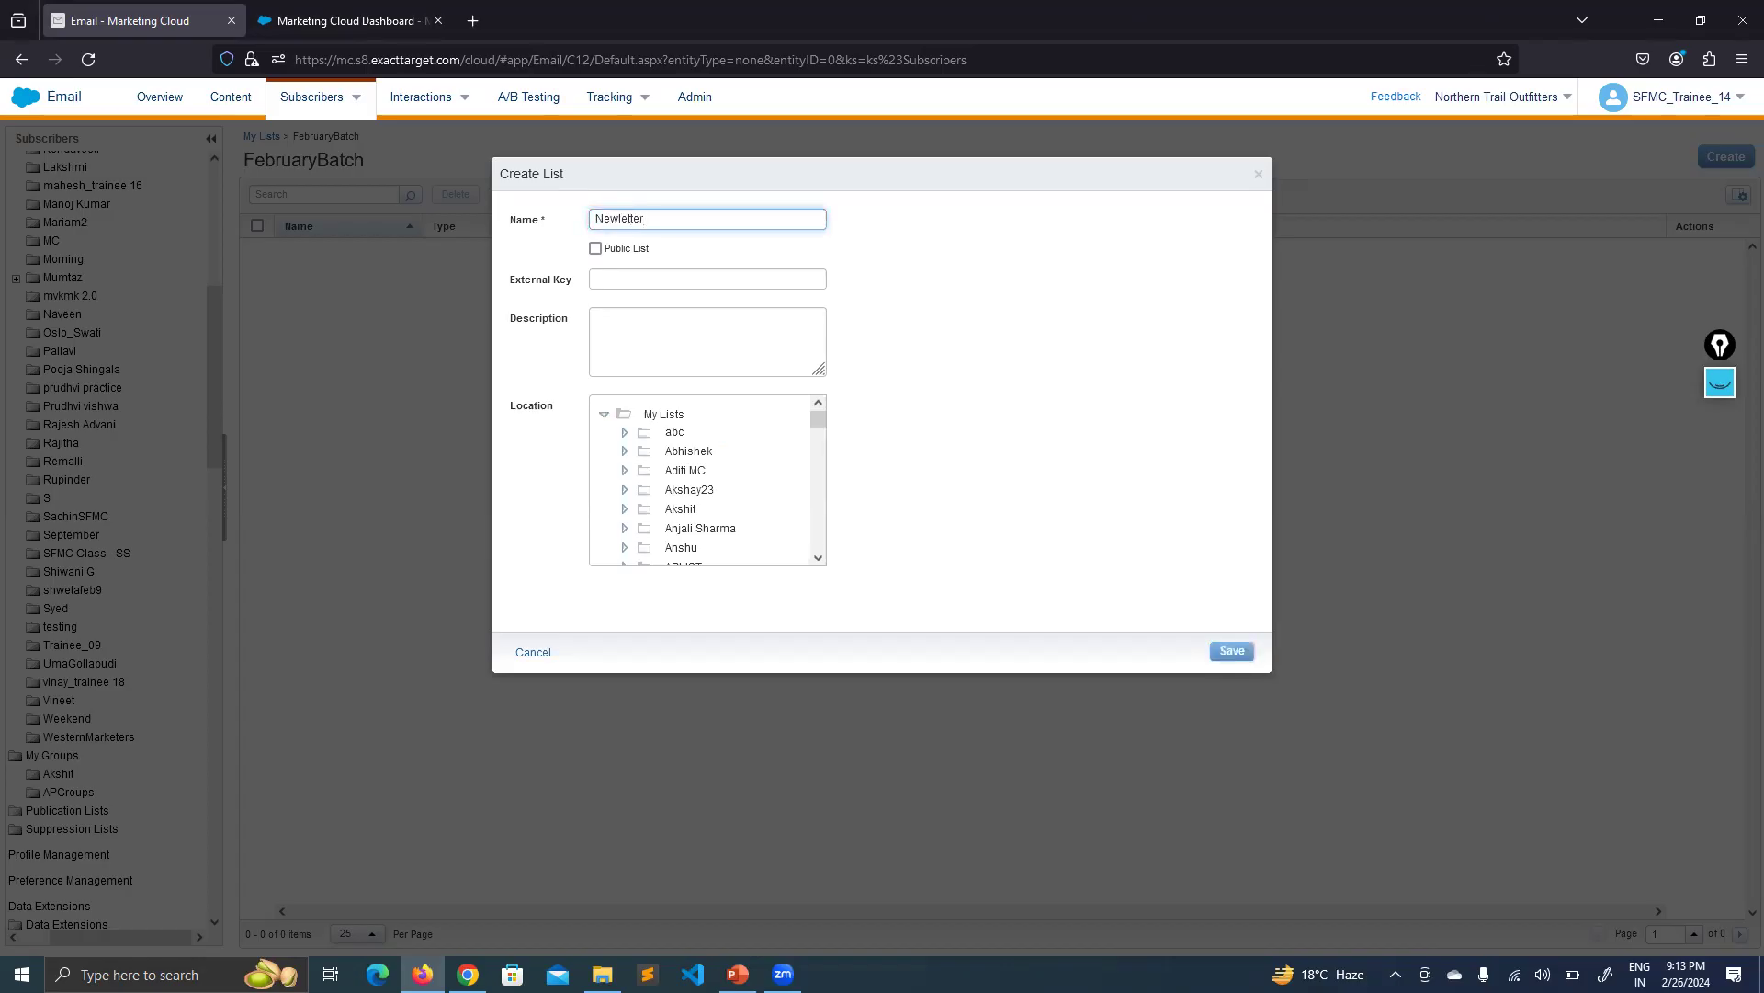
{"action": "type", "text": "_26Feb"}
{"action": "left_click", "coordinate": [917, 343]}
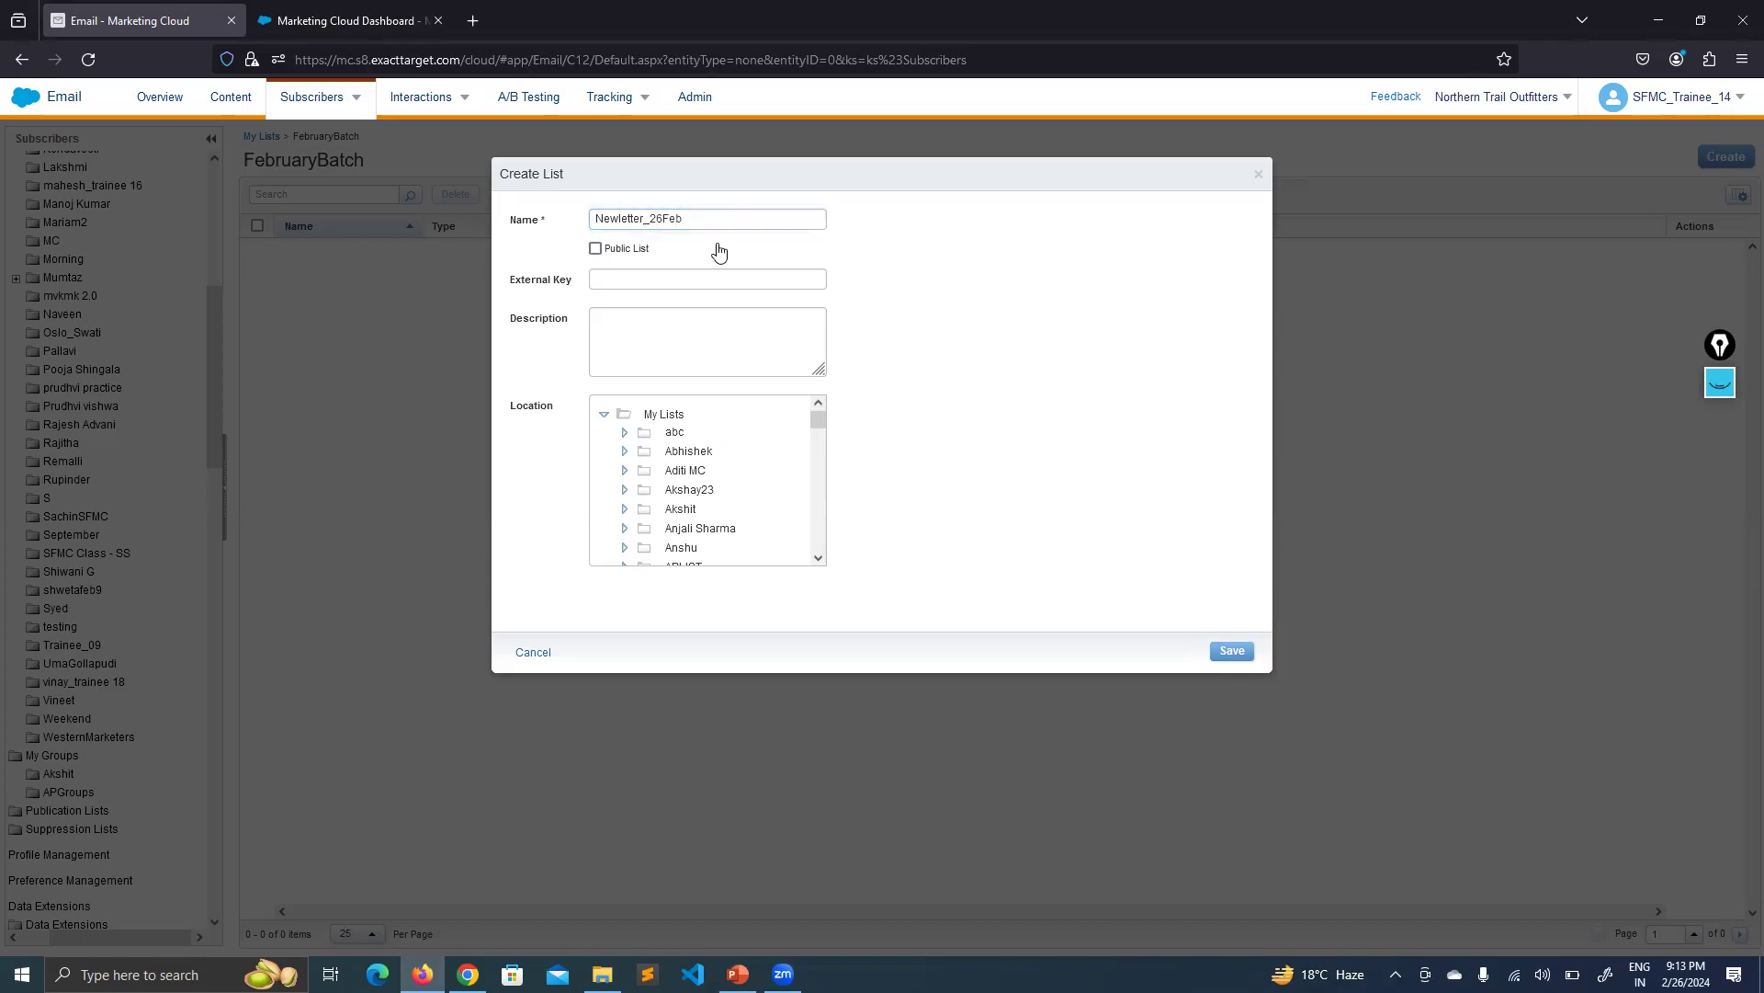
{"action": "left_click", "coordinate": [596, 250]}
{"action": "left_click_drag", "start_coordinate": [821, 421], "coordinate": [824, 462]}
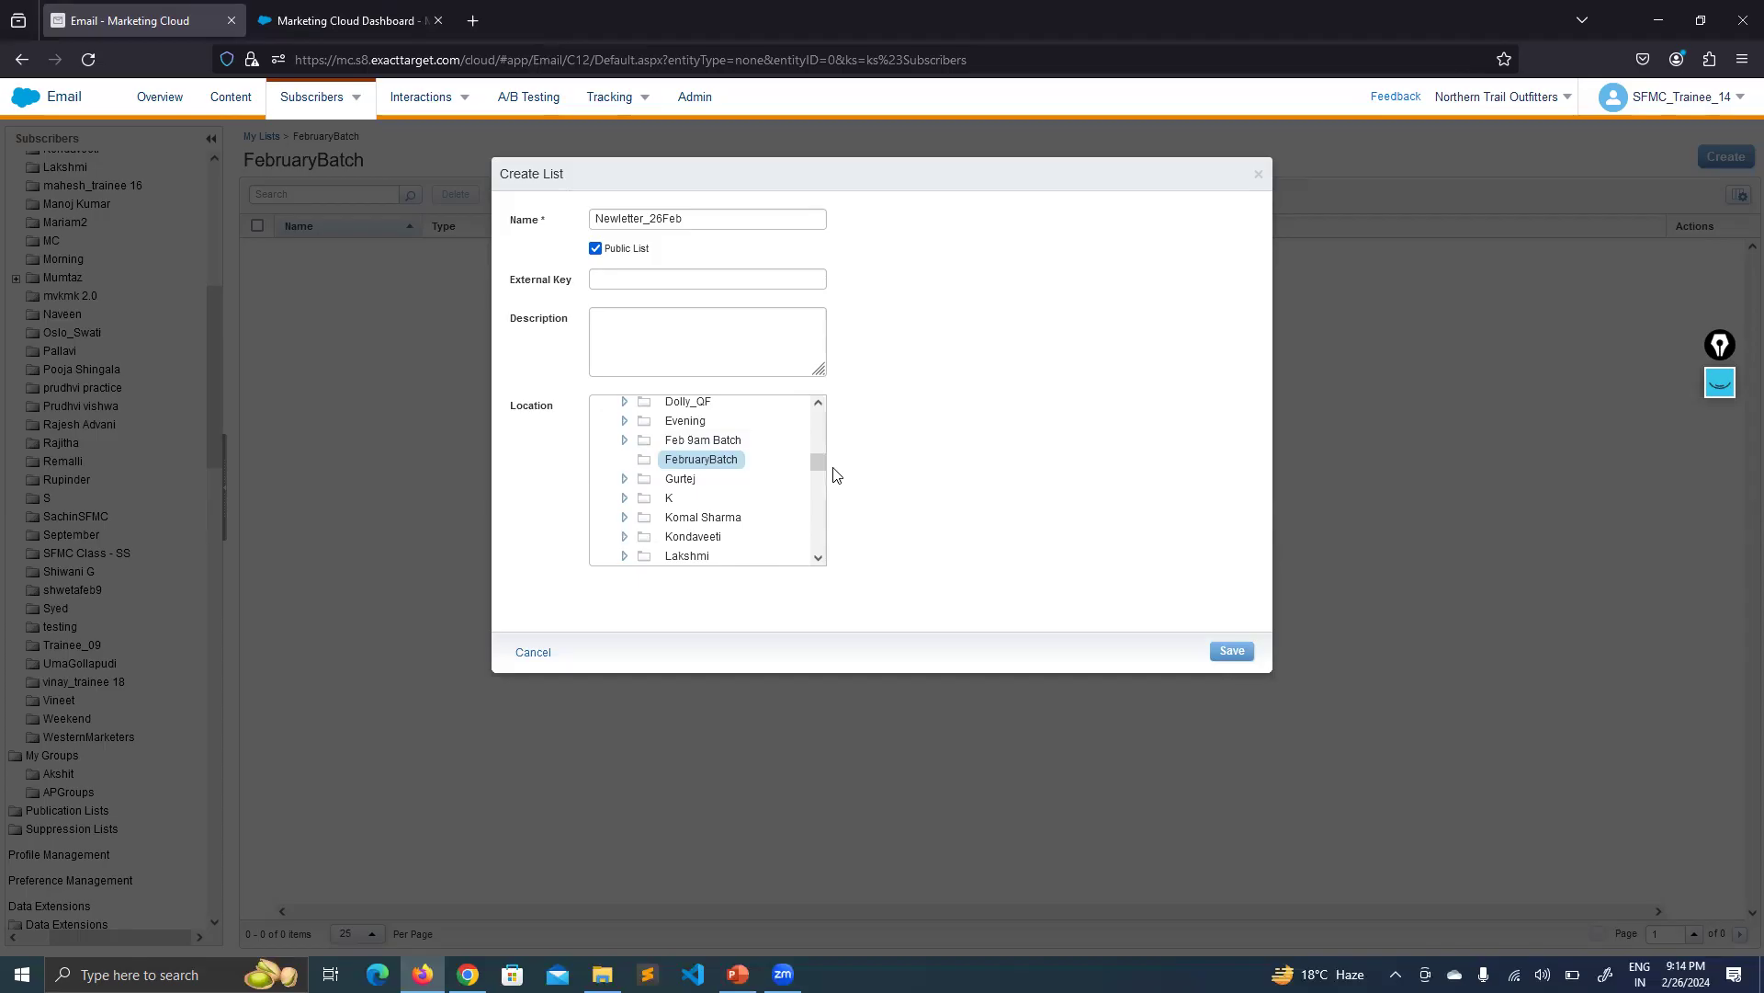
{"action": "left_click_drag", "start_coordinate": [819, 460], "coordinate": [819, 409]}
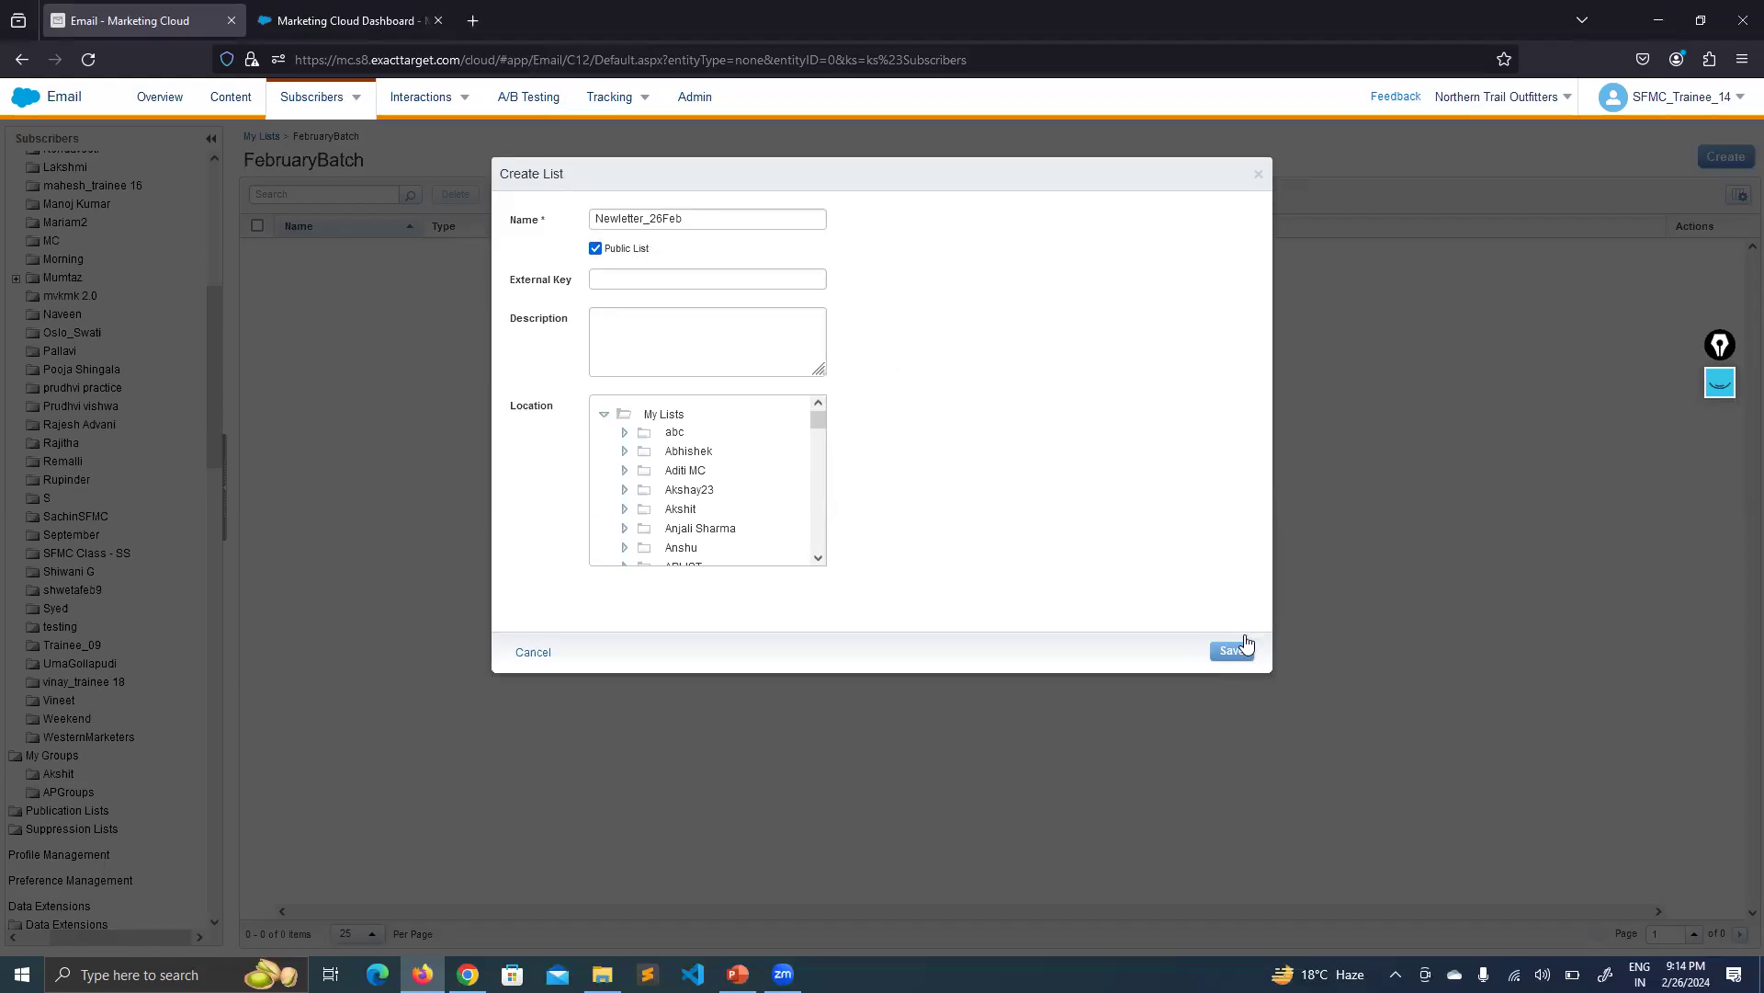
{"action": "left_click", "coordinate": [1240, 662]}
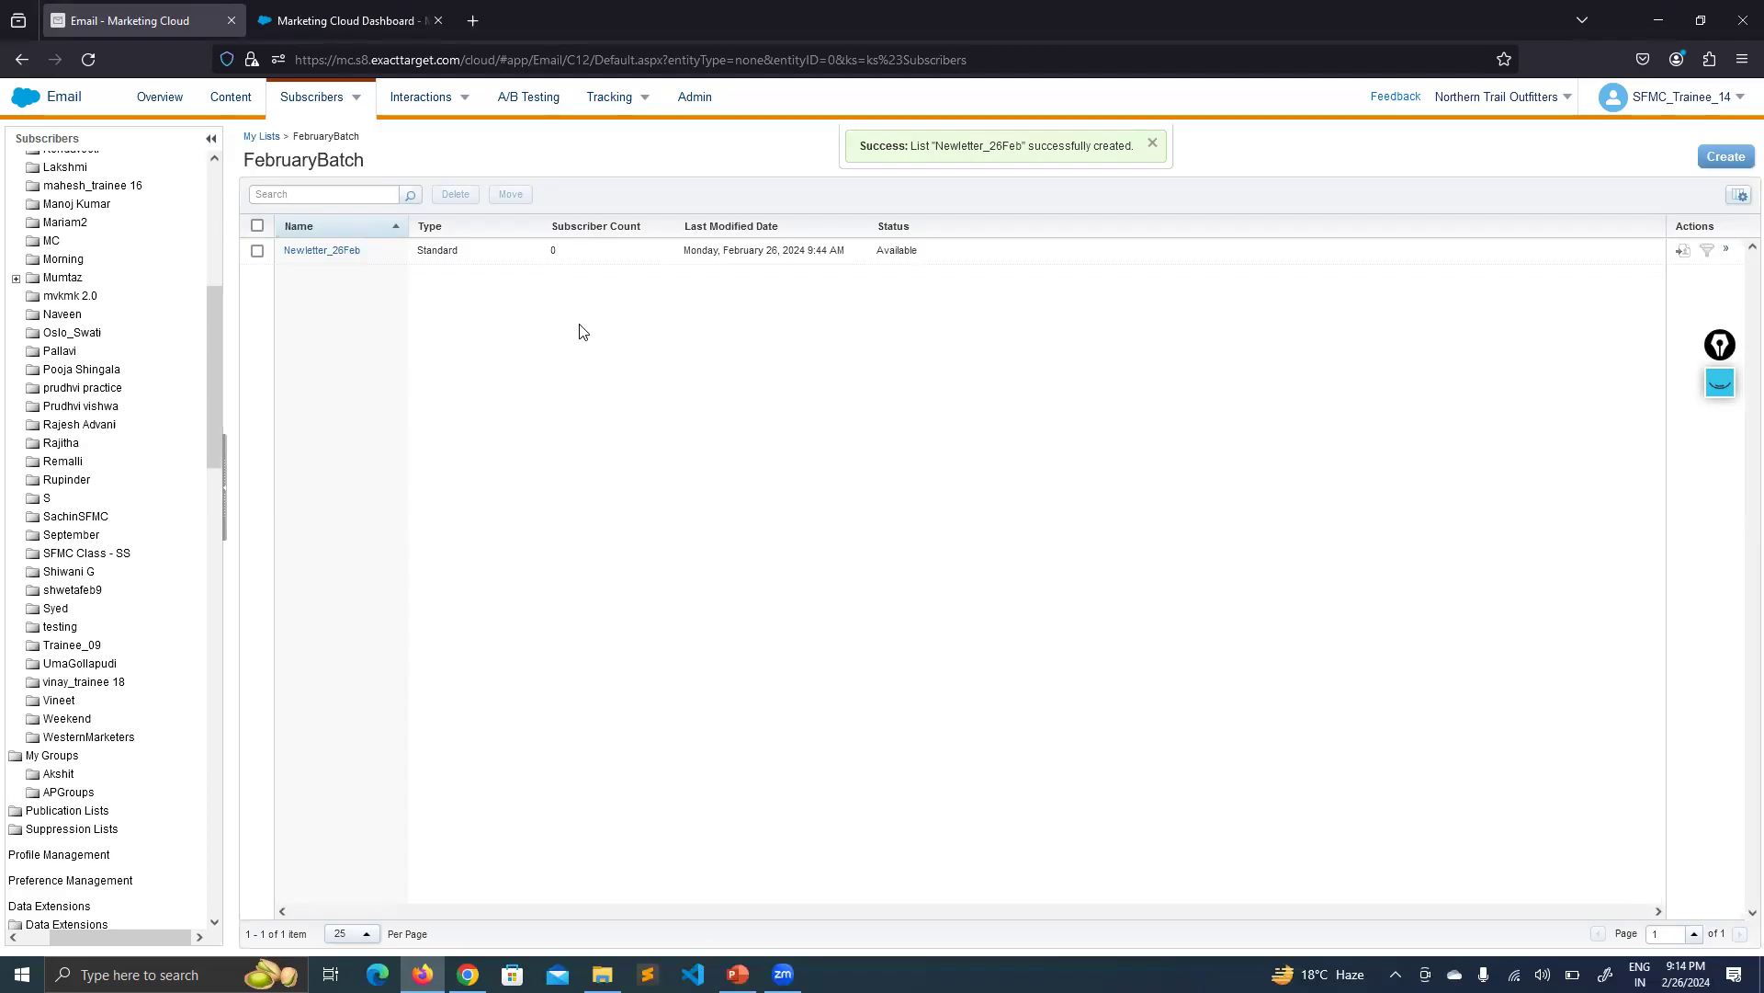
Open the Newletter_26Feb list to view its subscribers
{"action": "left_click", "coordinate": [342, 251]}
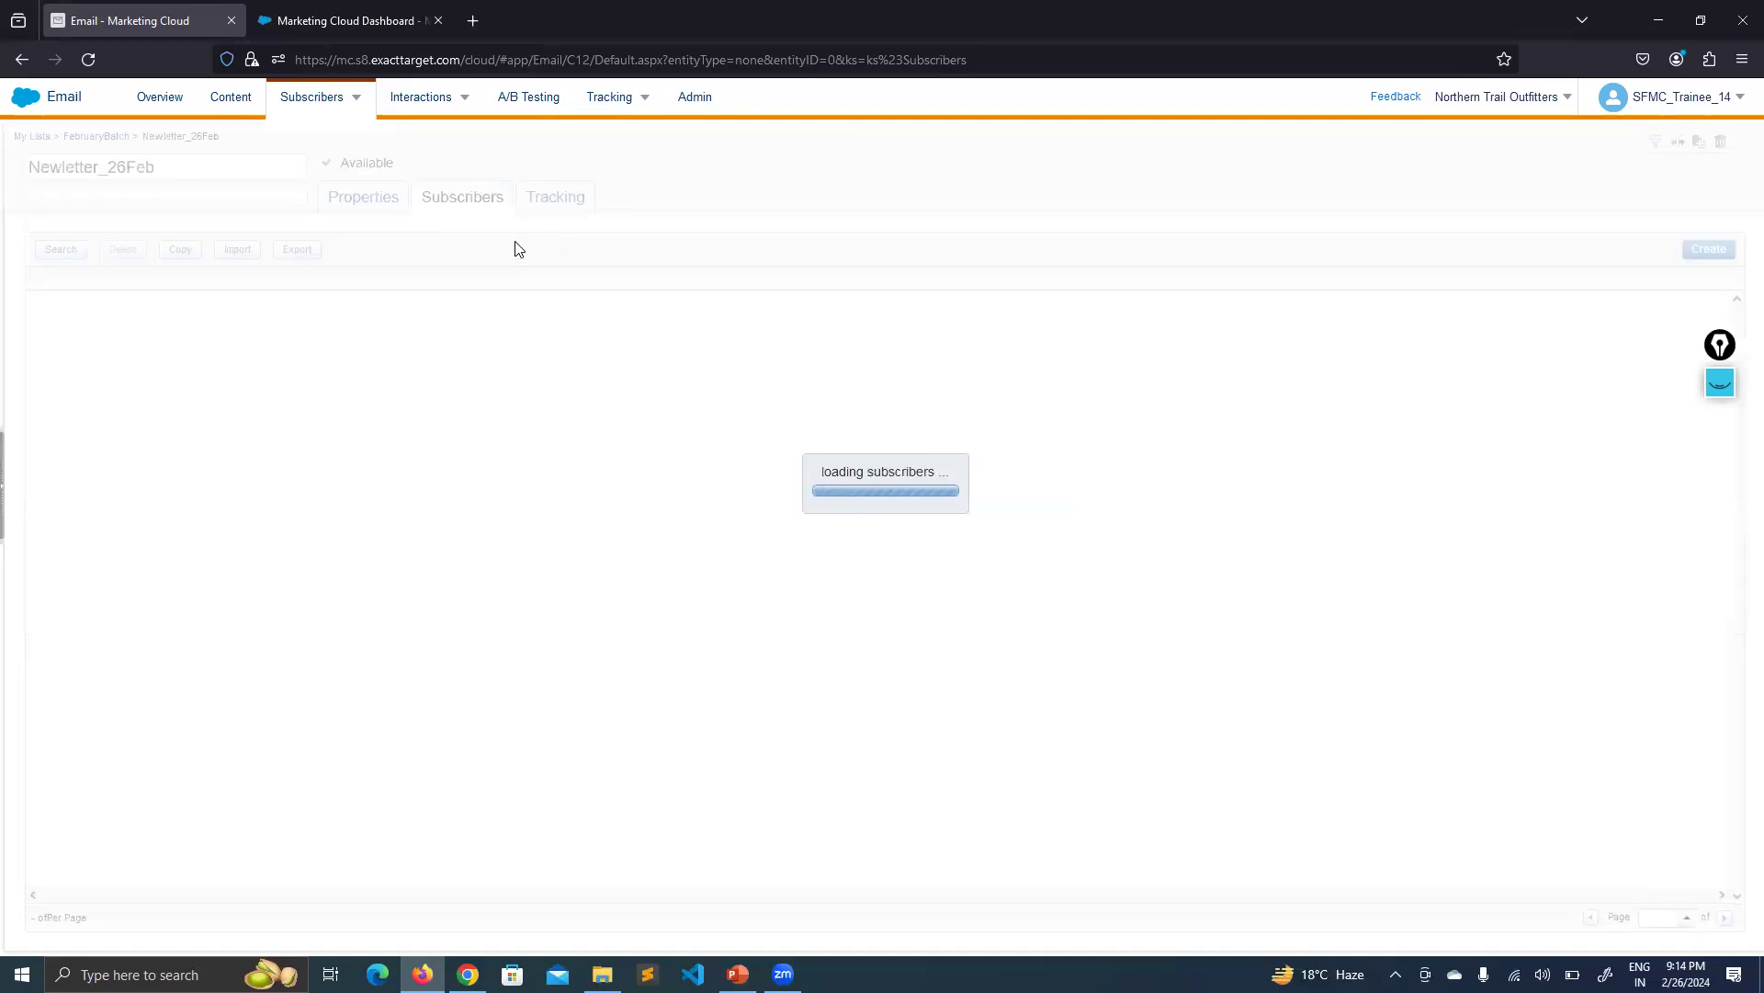
{"action": "left_click_drag", "start_coordinate": [1048, 333], "coordinate": [994, 332]}
{"action": "left_click", "coordinate": [755, 393]}
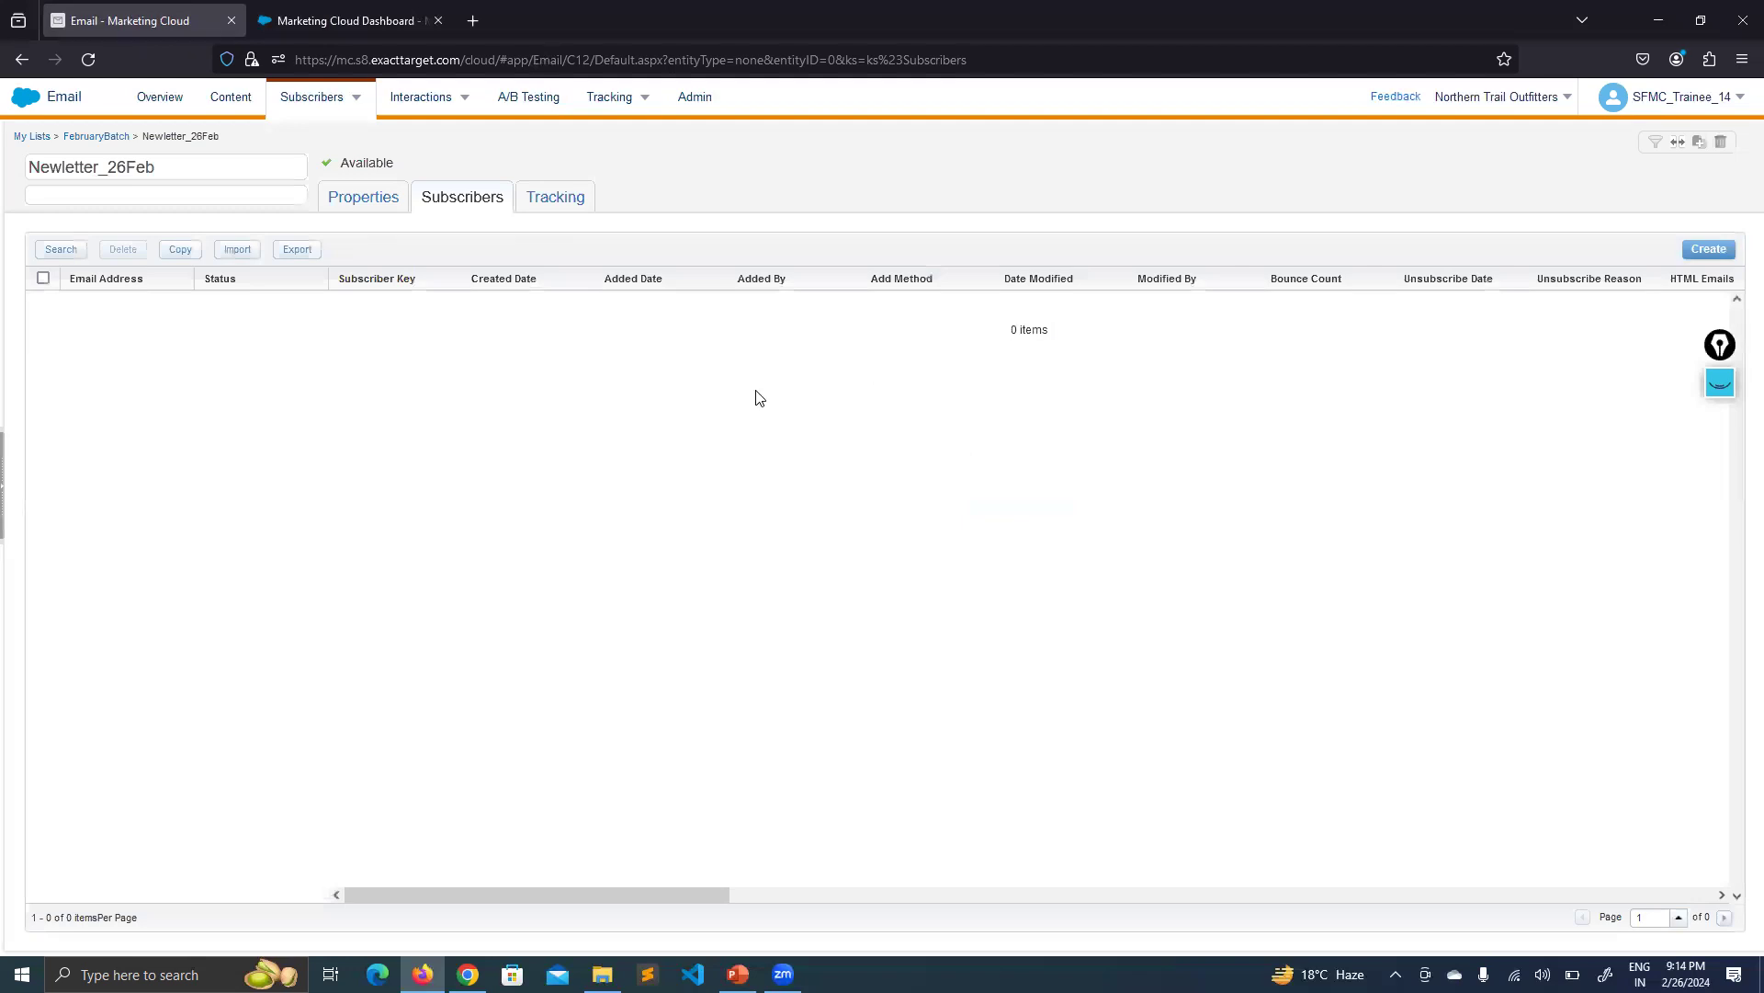
Examine the list's dates, list ID and external key in its properties without changing them, and return to its subscribers
{"action": "left_click", "coordinate": [381, 205]}
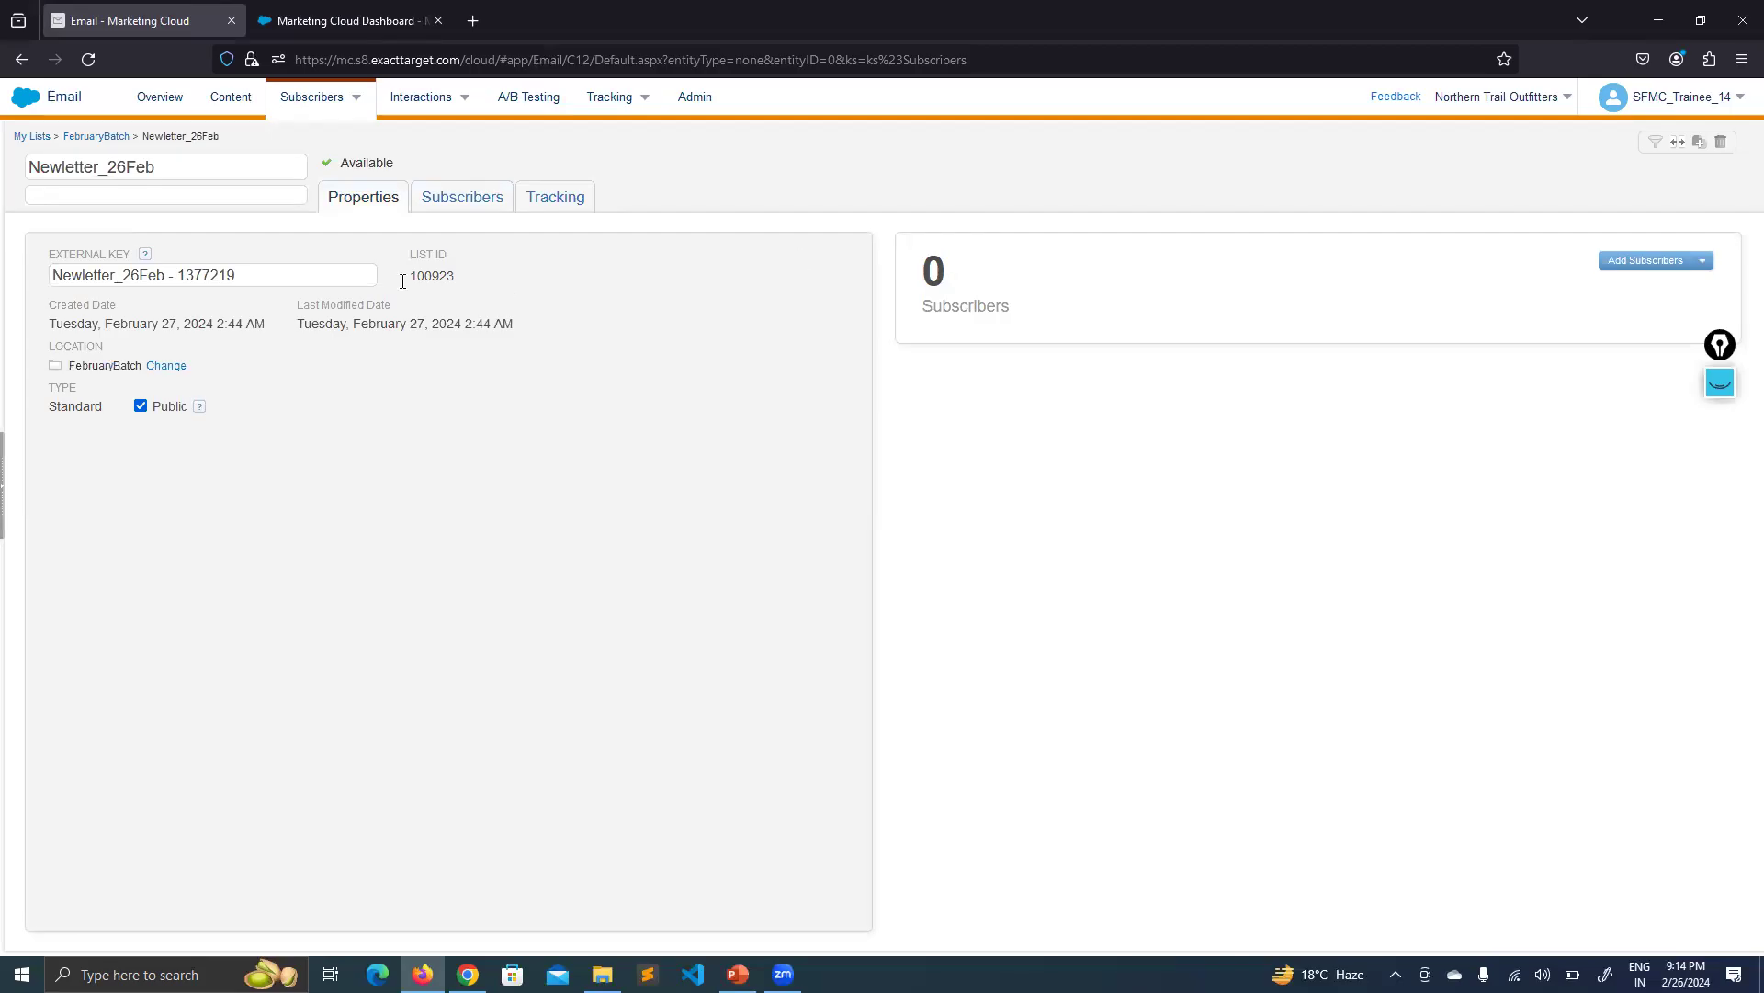
{"action": "left_click_drag", "start_coordinate": [259, 326], "coordinate": [76, 325]}
{"action": "left_click_drag", "start_coordinate": [505, 324], "coordinate": [361, 323]}
{"action": "left_click", "coordinate": [466, 279]}
{"action": "left_click_drag", "start_coordinate": [454, 274], "coordinate": [407, 275]}
{"action": "left_click", "coordinate": [549, 274]}
{"action": "left_click", "coordinate": [144, 280]}
{"action": "left_click_drag", "start_coordinate": [247, 275], "coordinate": [46, 277]}
{"action": "left_click", "coordinate": [482, 478]}
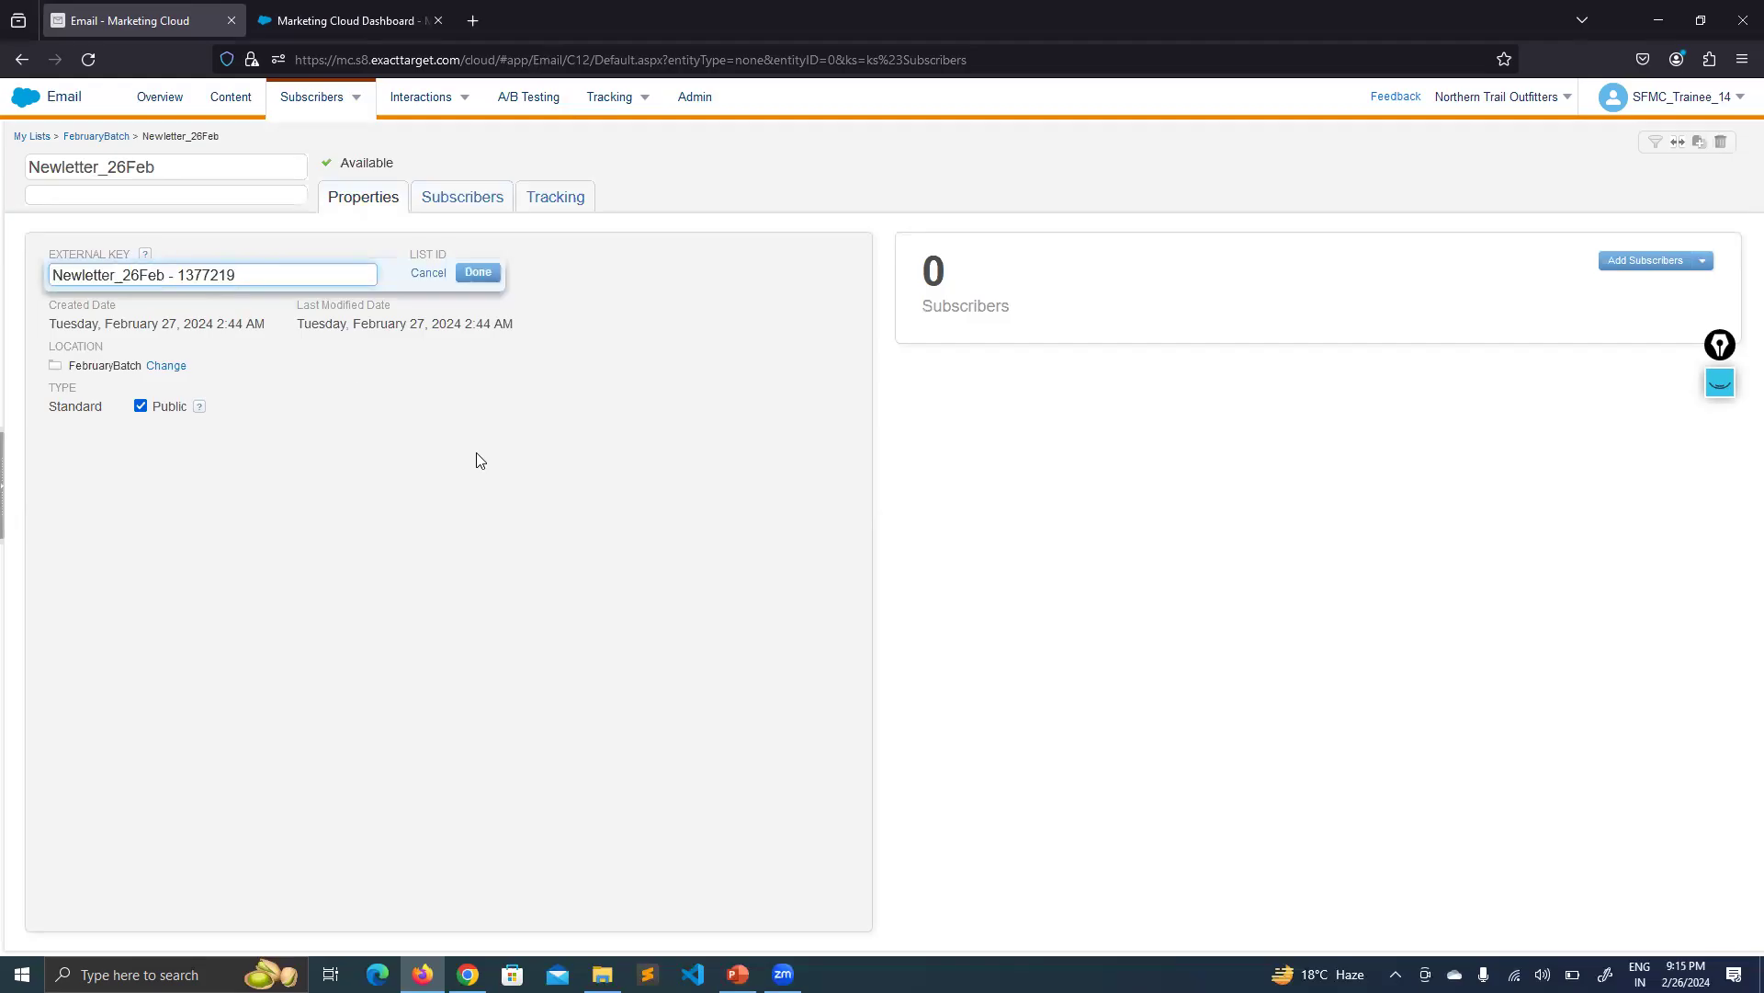
{"action": "left_click", "coordinate": [427, 274]}
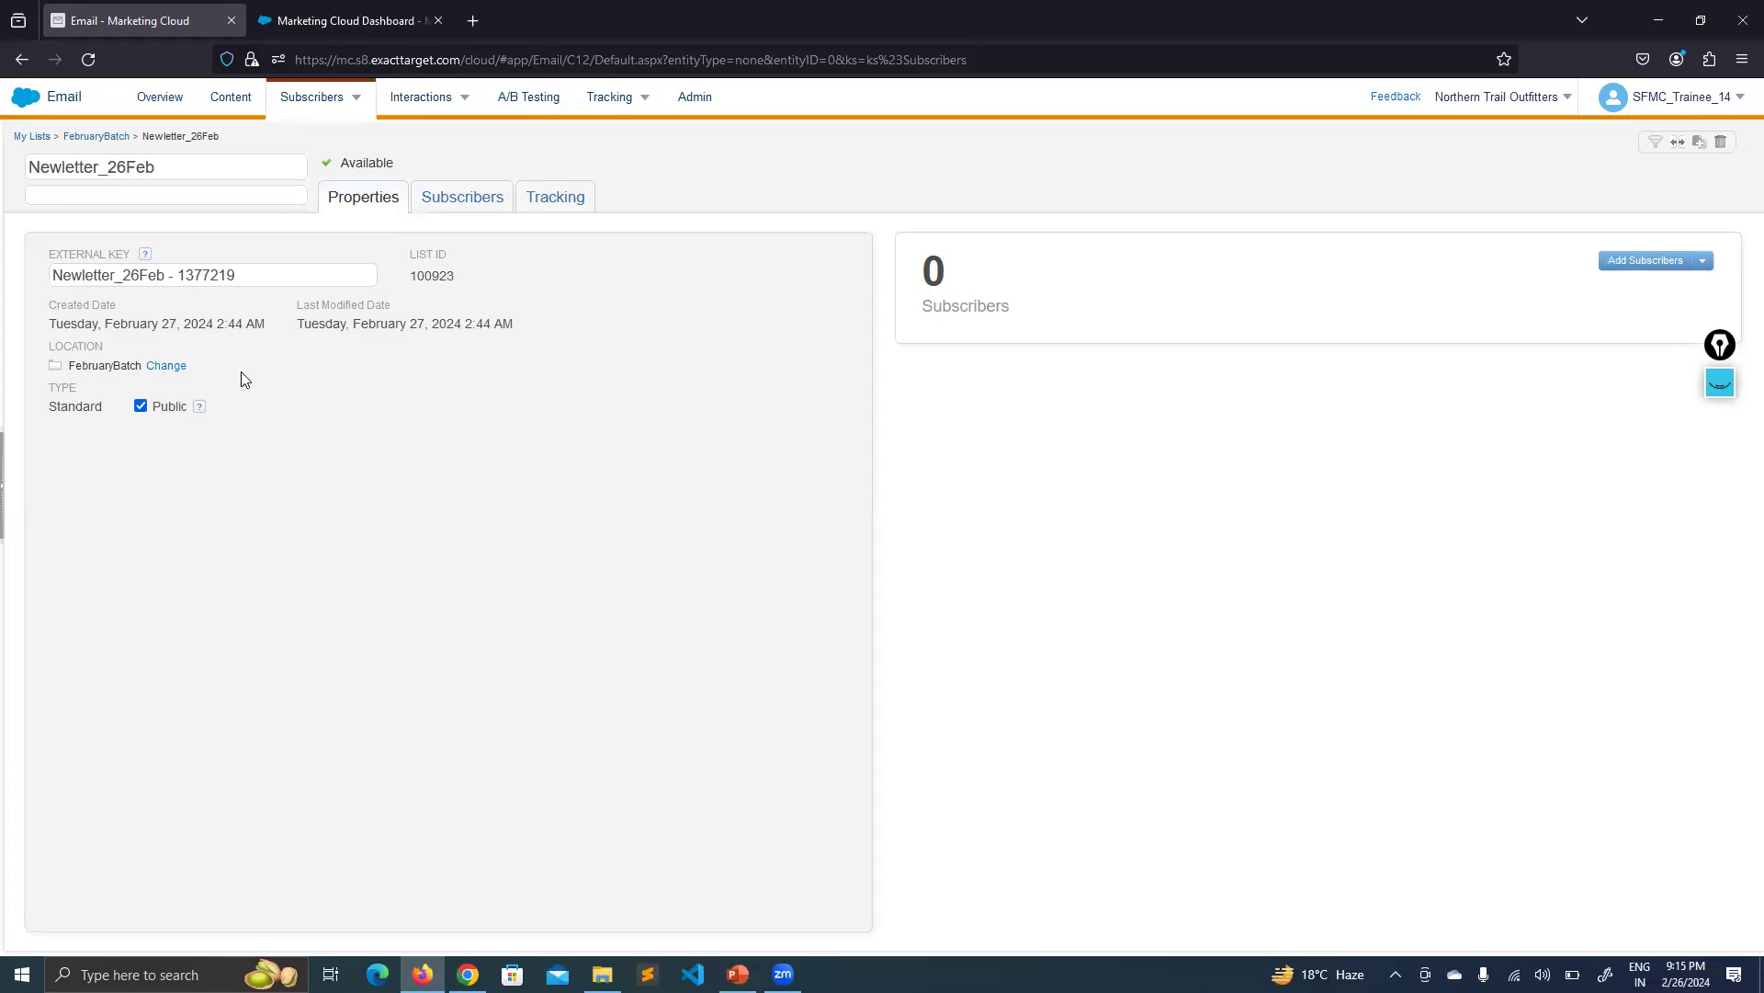
{"action": "left_click", "coordinate": [459, 200]}
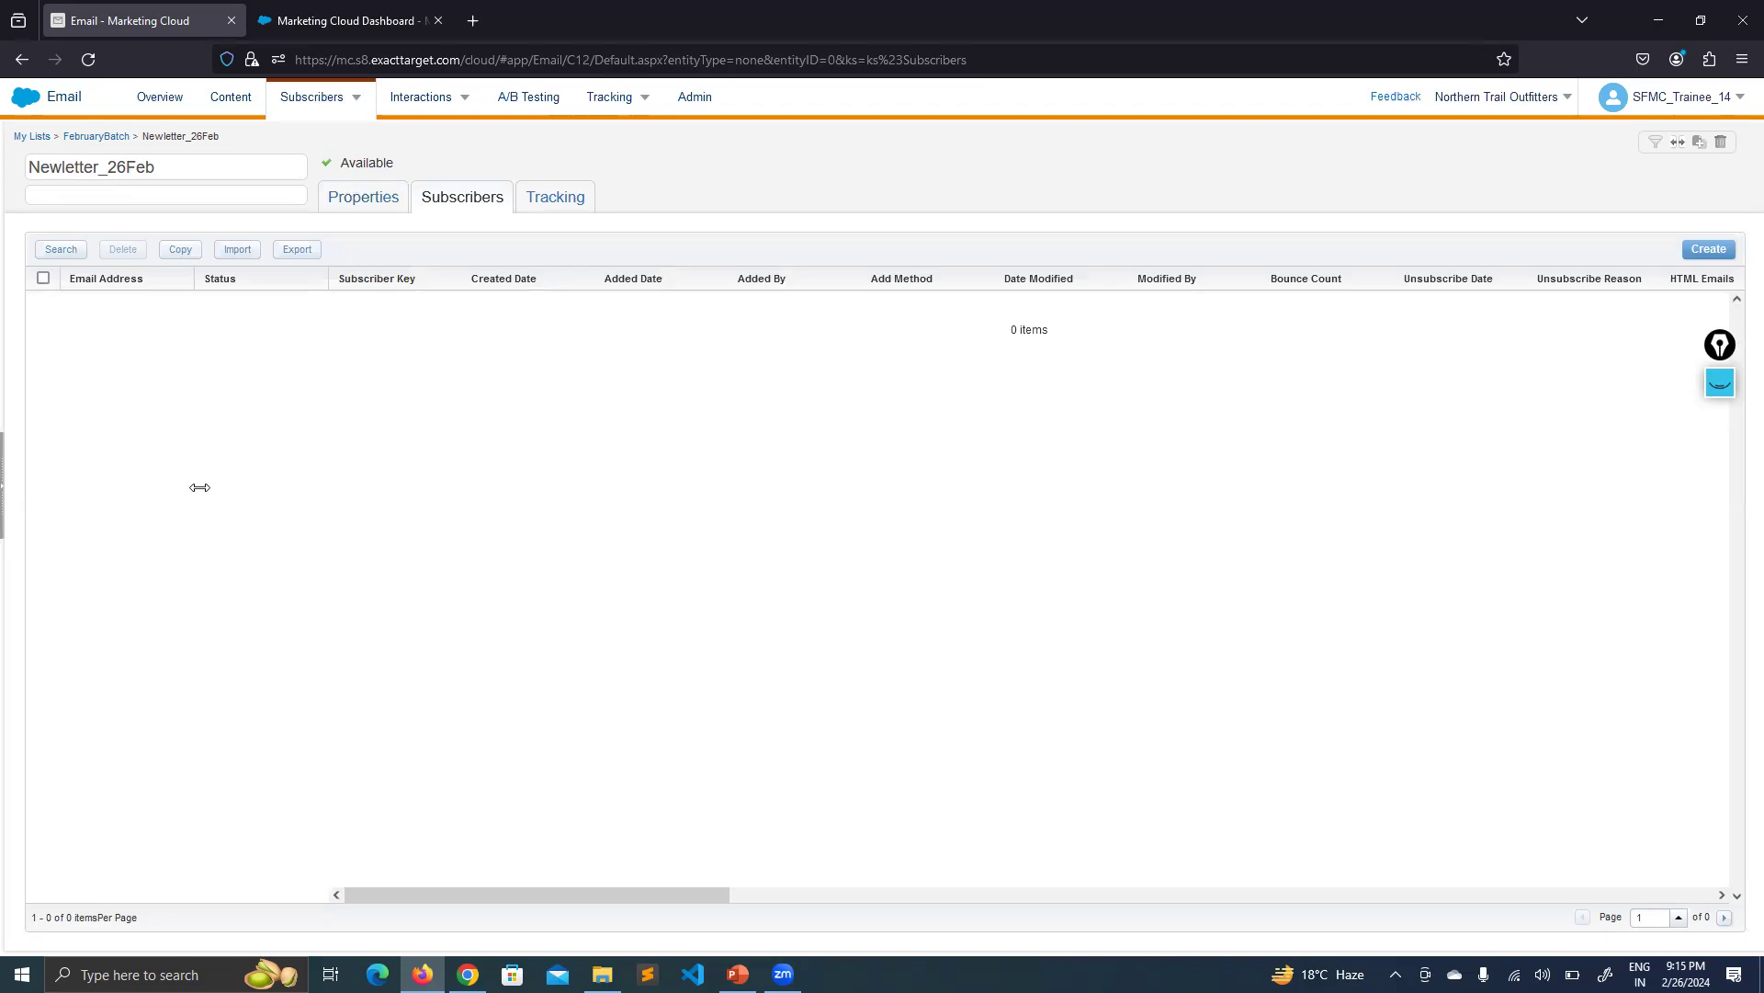
Switch to the SFMC presentation in PowerPoint and advance to the slide "1-2 Join Me: Create a Newsletter List"
{"action": "key", "text": "alt+Tab"}
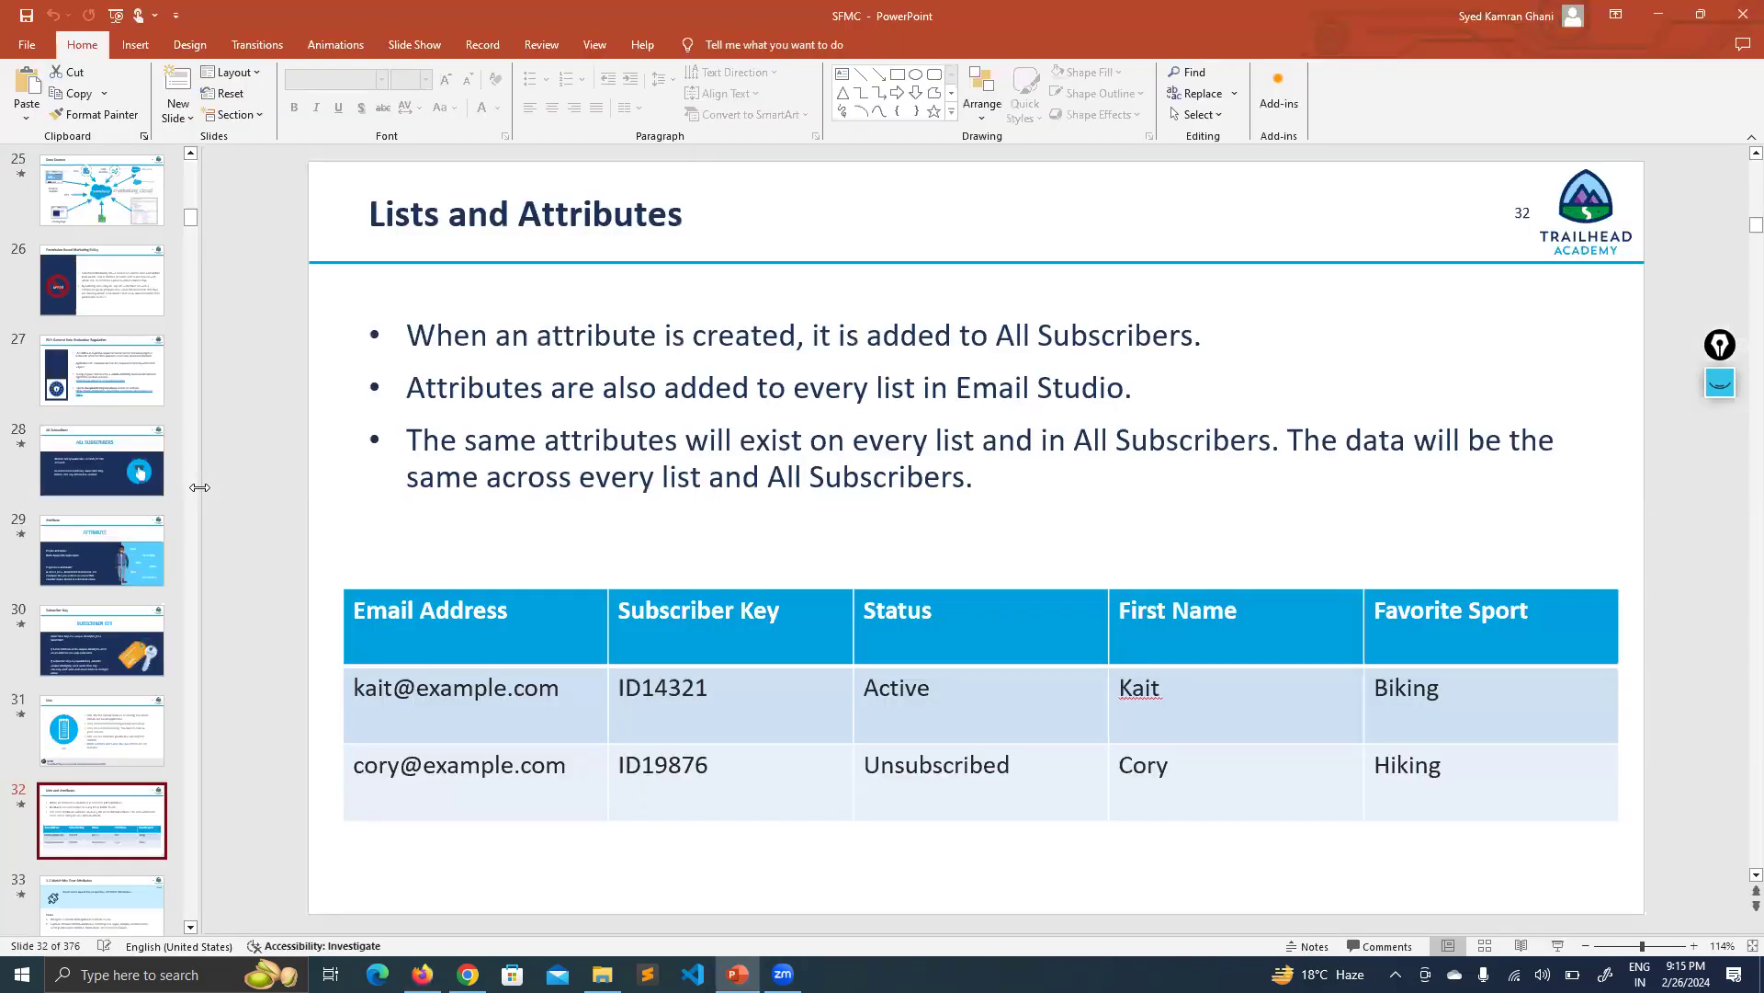
{"action": "key", "text": "Down"}
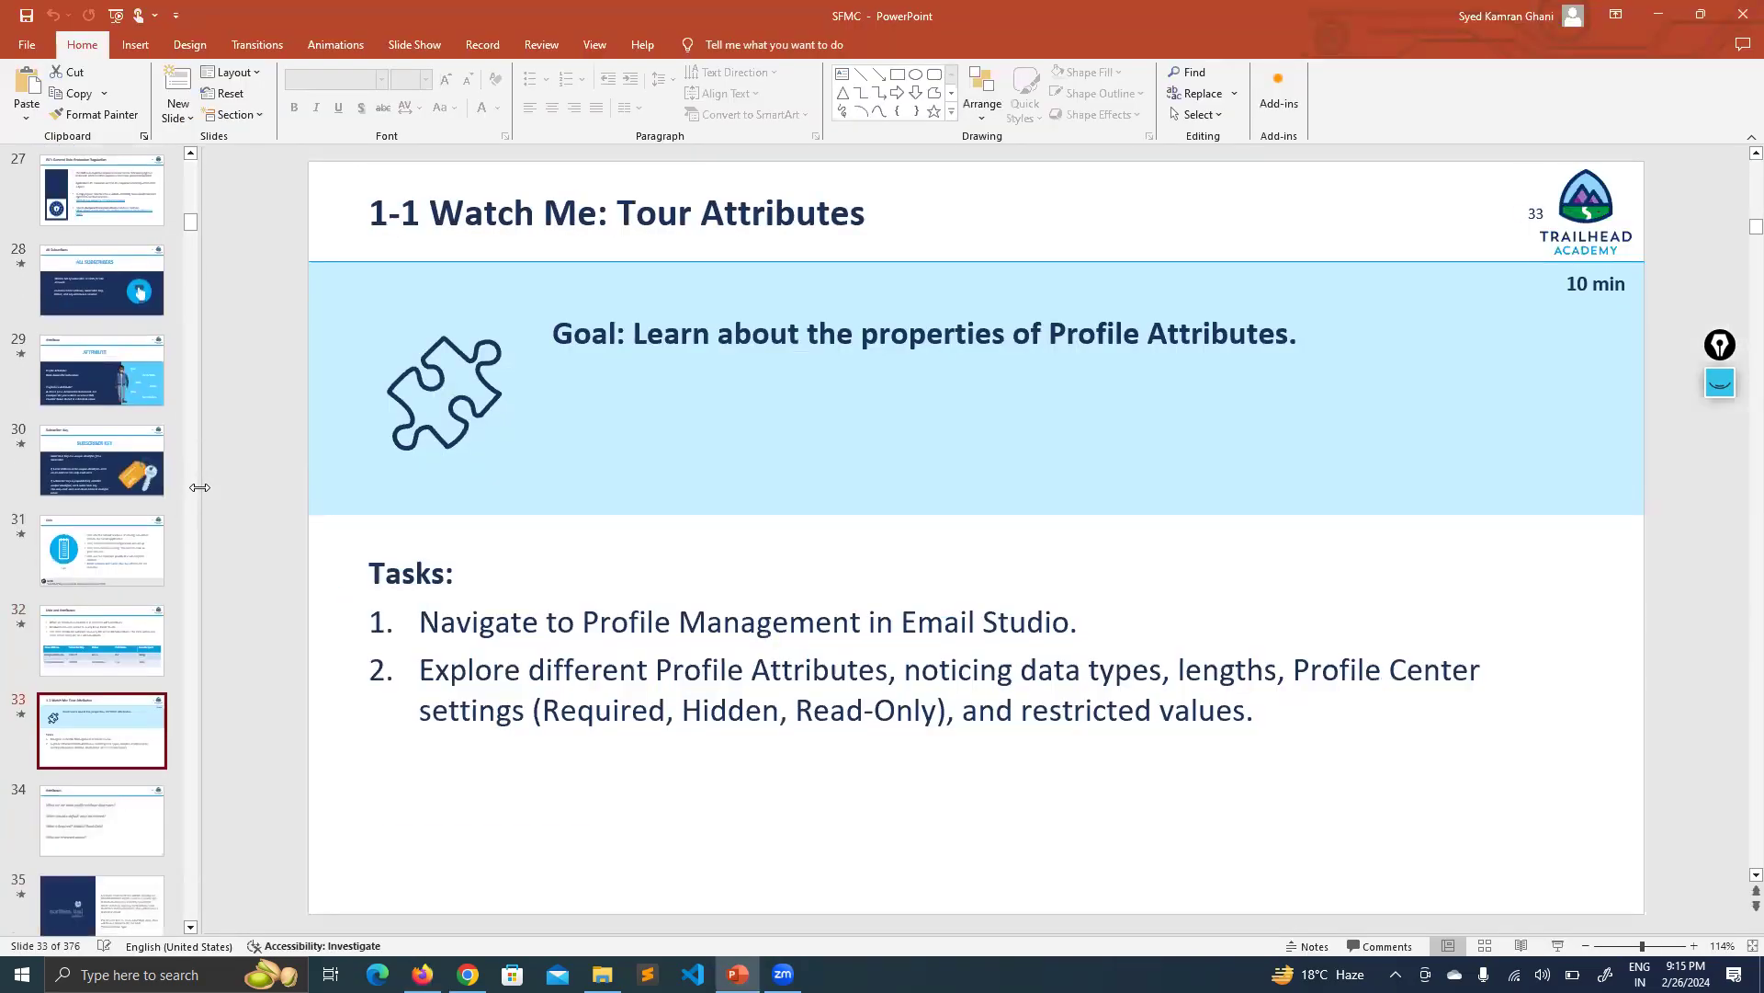
{"action": "key", "text": "Down"}
{"action": "key", "text": "Down"}
{"action": "key", "text": "Down"}
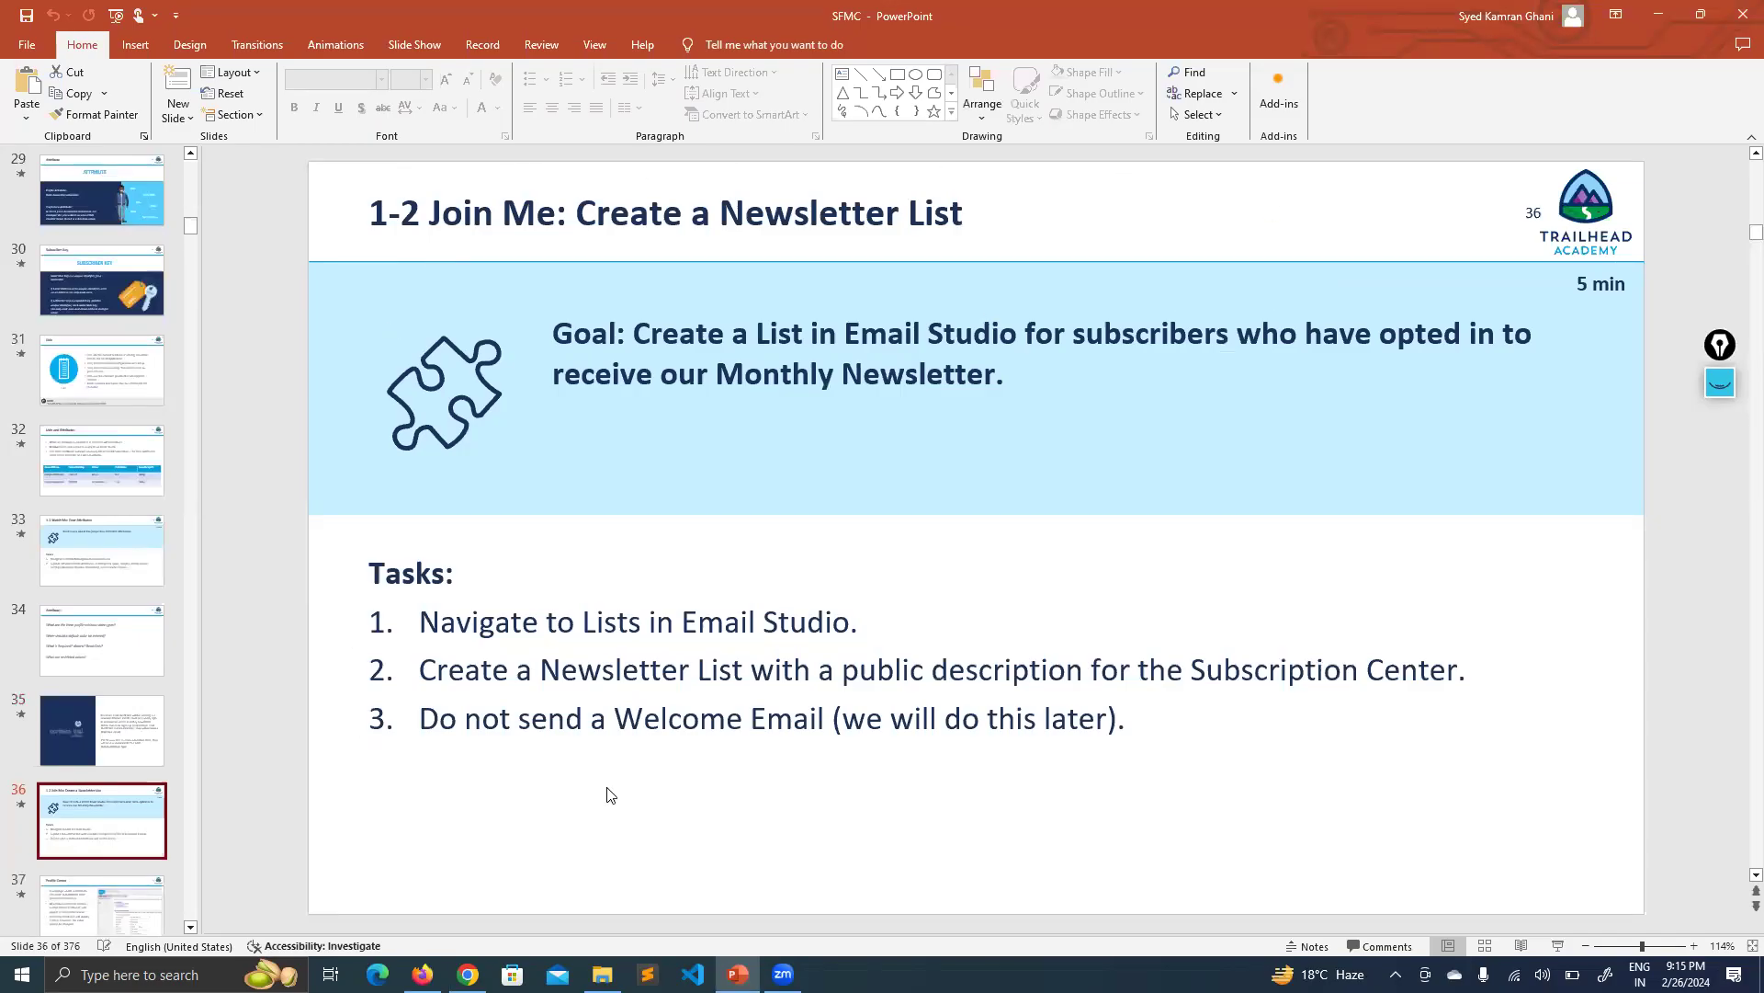
Open the SFMC Assignment document in Word and go to exercise 1-2, Create a Newsletter List
{"action": "left_click", "coordinate": [602, 974]}
{"action": "double_click", "coordinate": [728, 198]}
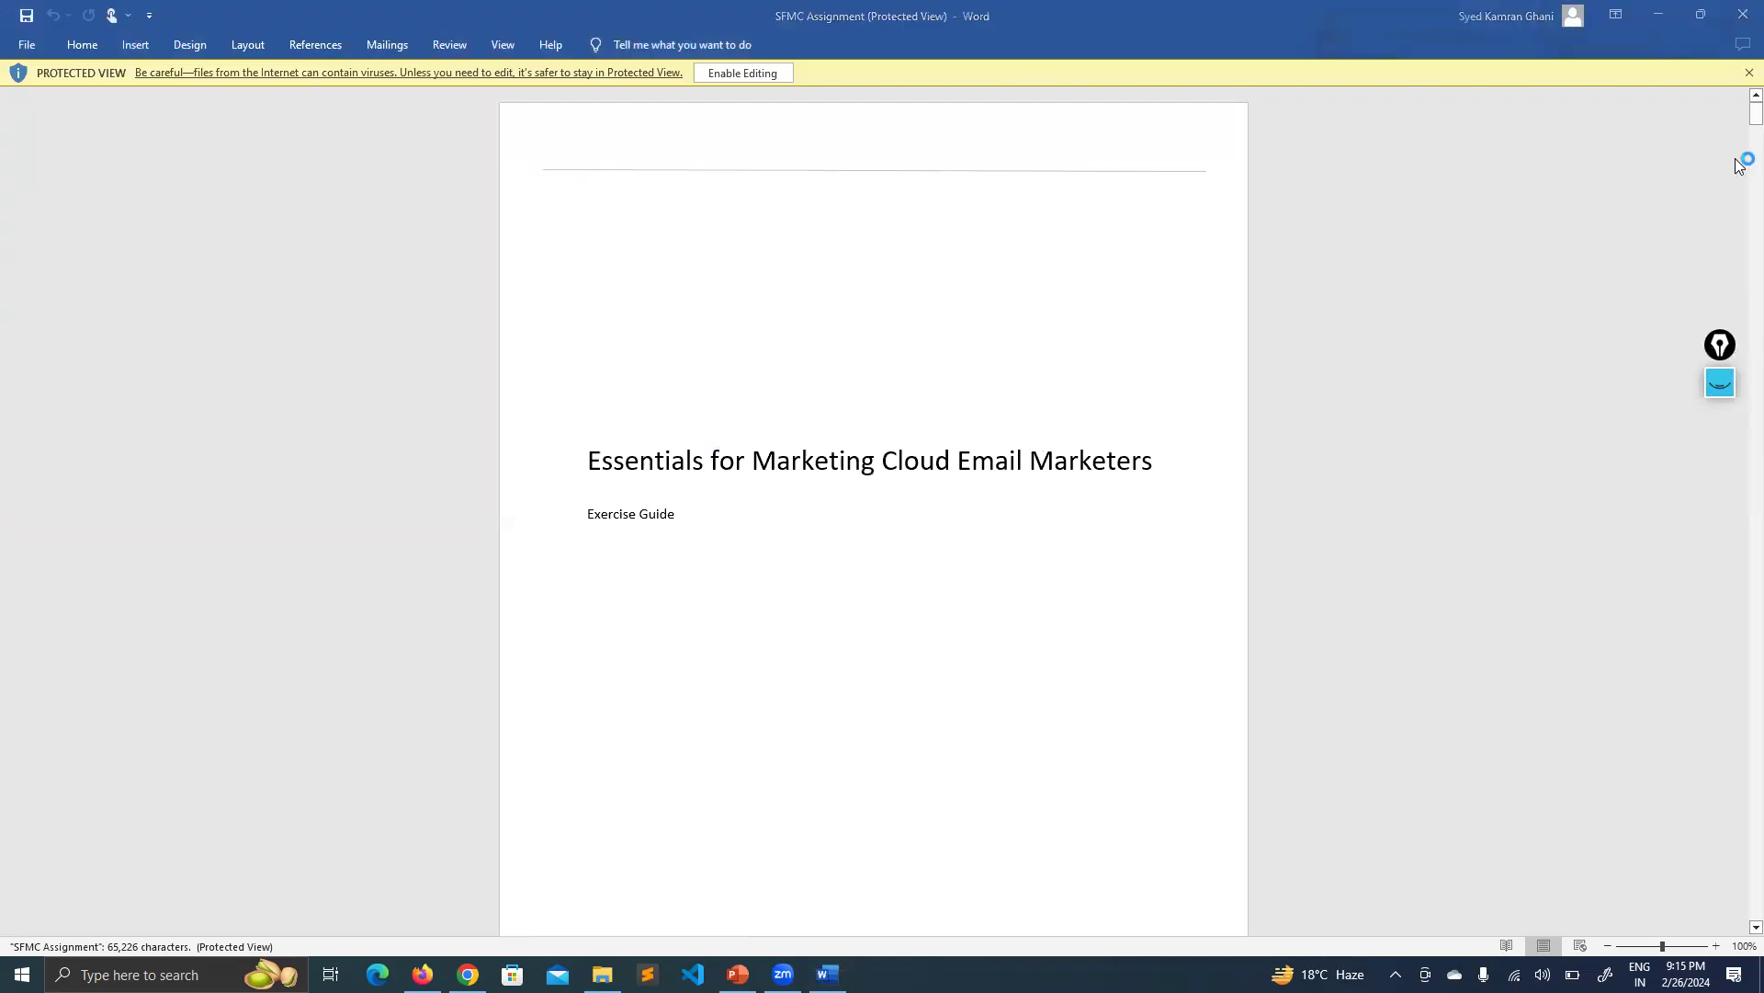
{"action": "left_click_drag", "start_coordinate": [1740, 115], "coordinate": [1740, 171]}
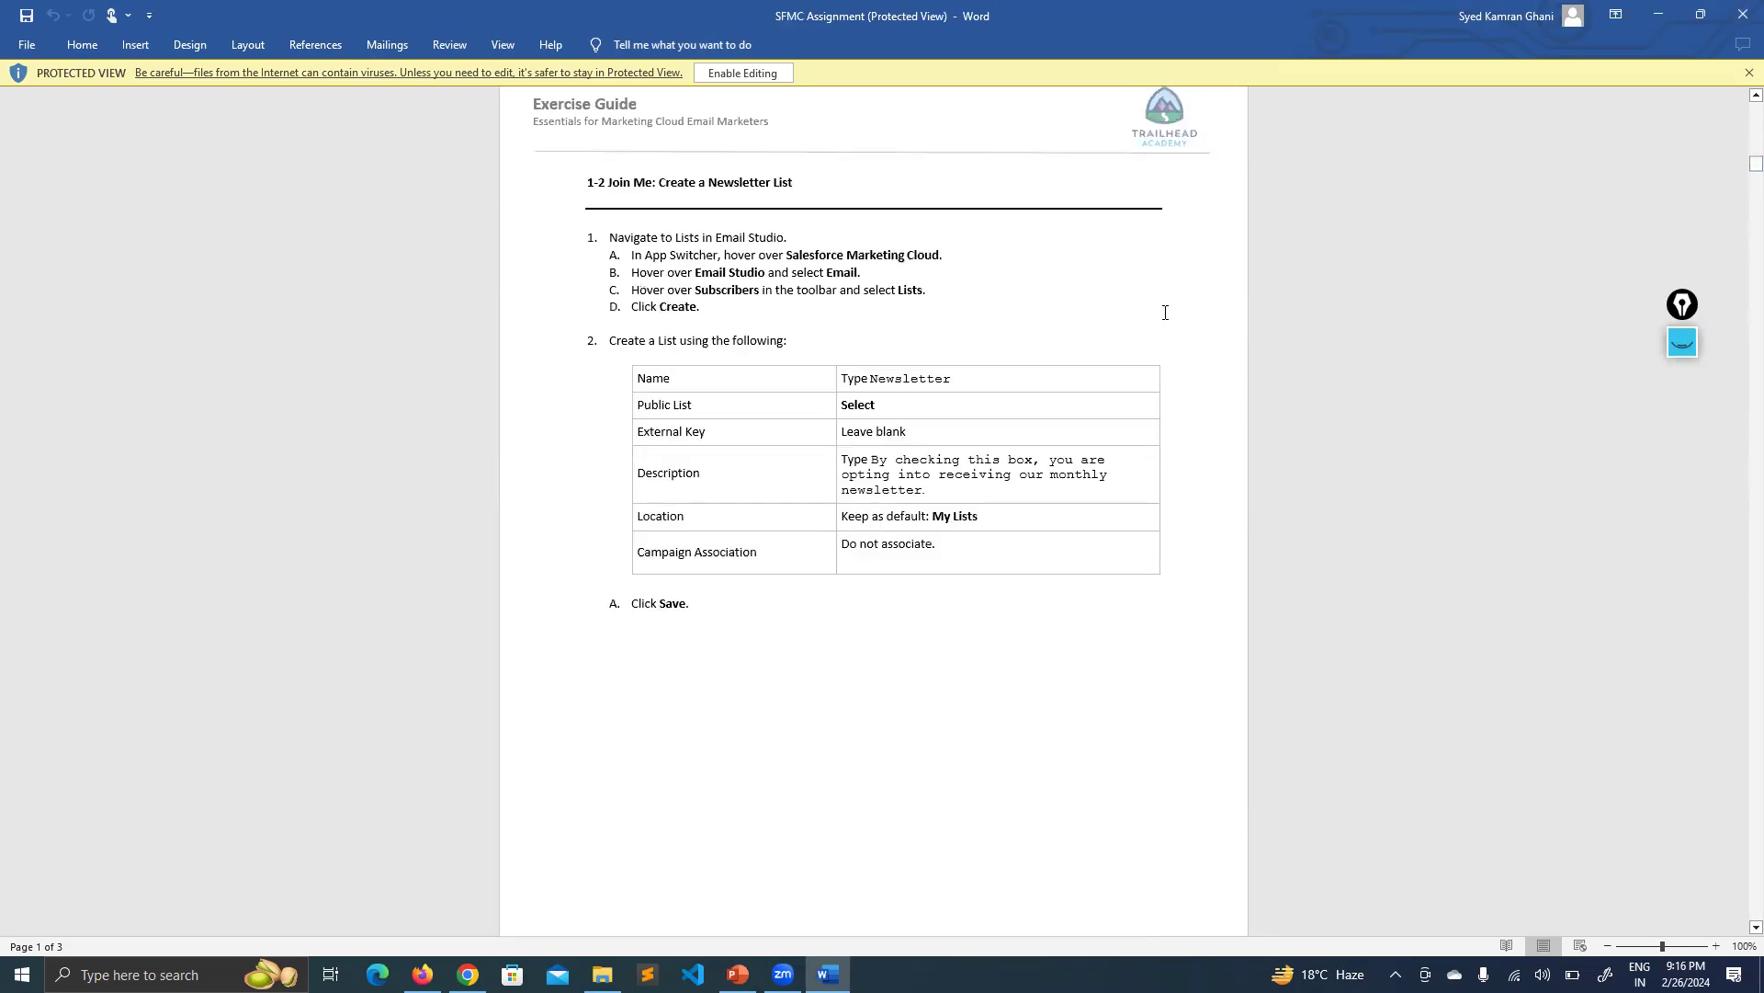
Read exercise 1-2's title and its instructions for reaching Lists in Email Studio
{"action": "left_click_drag", "start_coordinate": [588, 182], "coordinate": [615, 193]}
{"action": "left_click", "coordinate": [805, 182]}
{"action": "left_click_drag", "start_coordinate": [612, 239], "coordinate": [735, 239]}
{"action": "left_click", "coordinate": [796, 273]}
{"action": "left_click_drag", "start_coordinate": [668, 272], "coordinate": [858, 276]}
{"action": "left_click", "coordinate": [808, 342]}
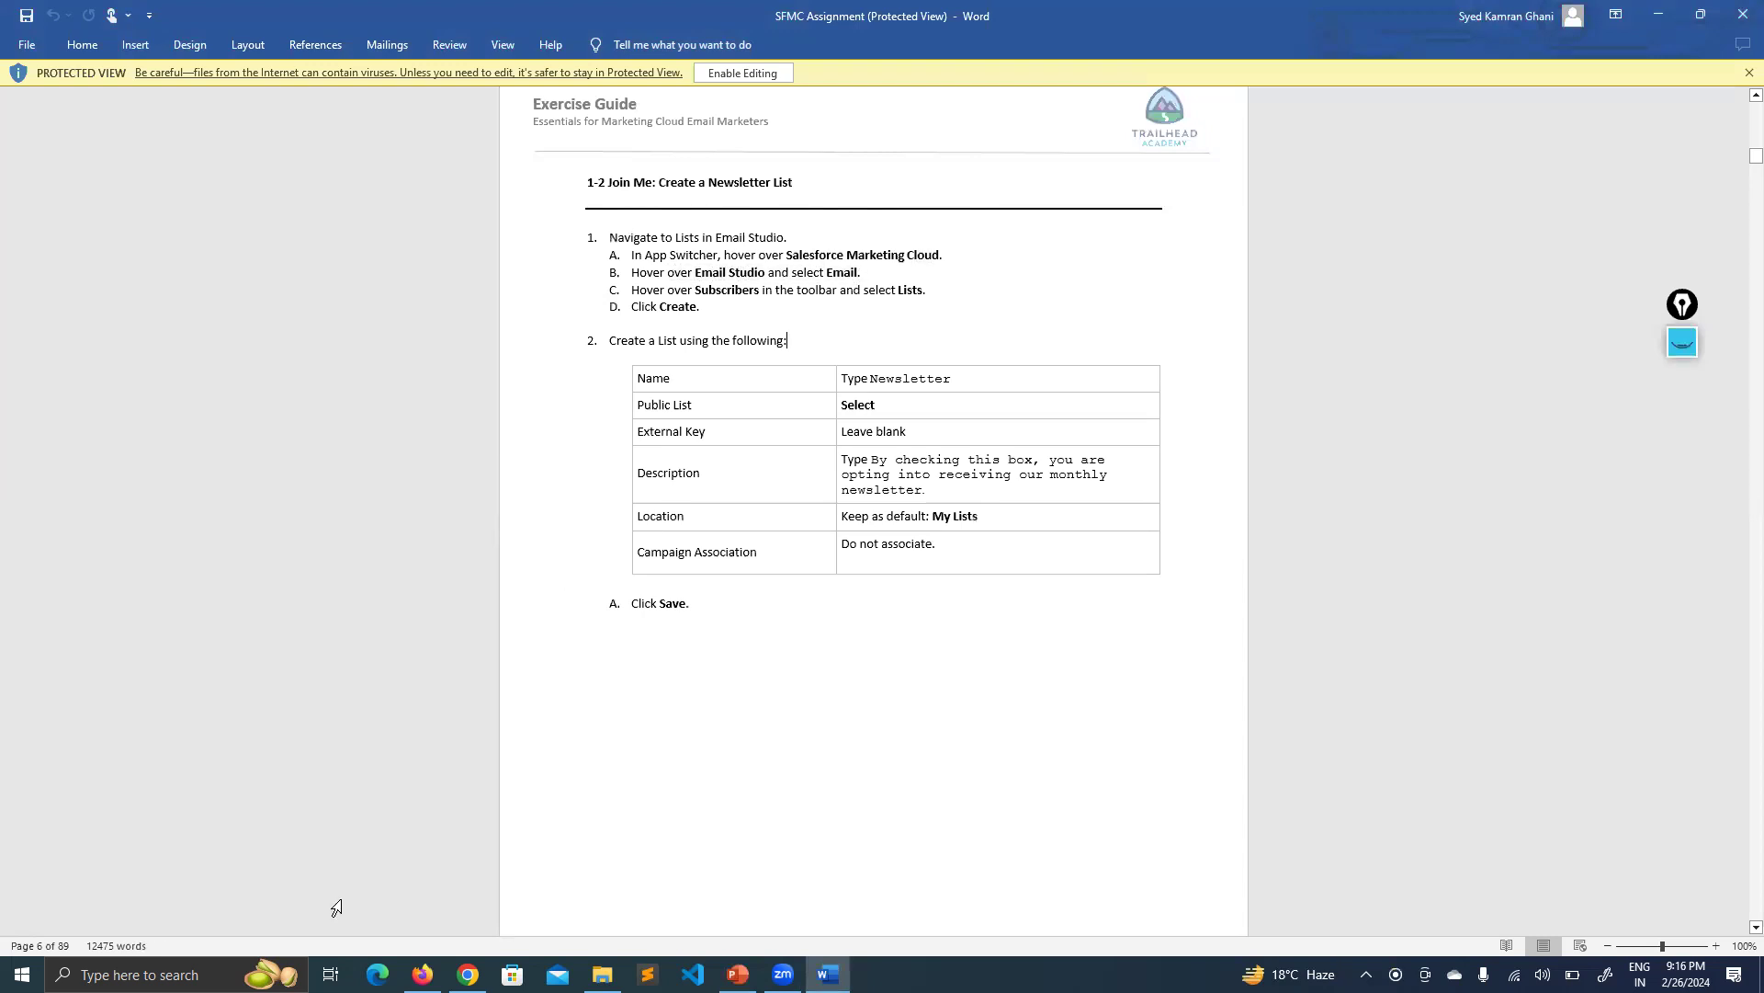
Switch to the Marketing Cloud dashboard in Firefox and launch Email from Email Studio
{"action": "left_click", "coordinate": [467, 974]}
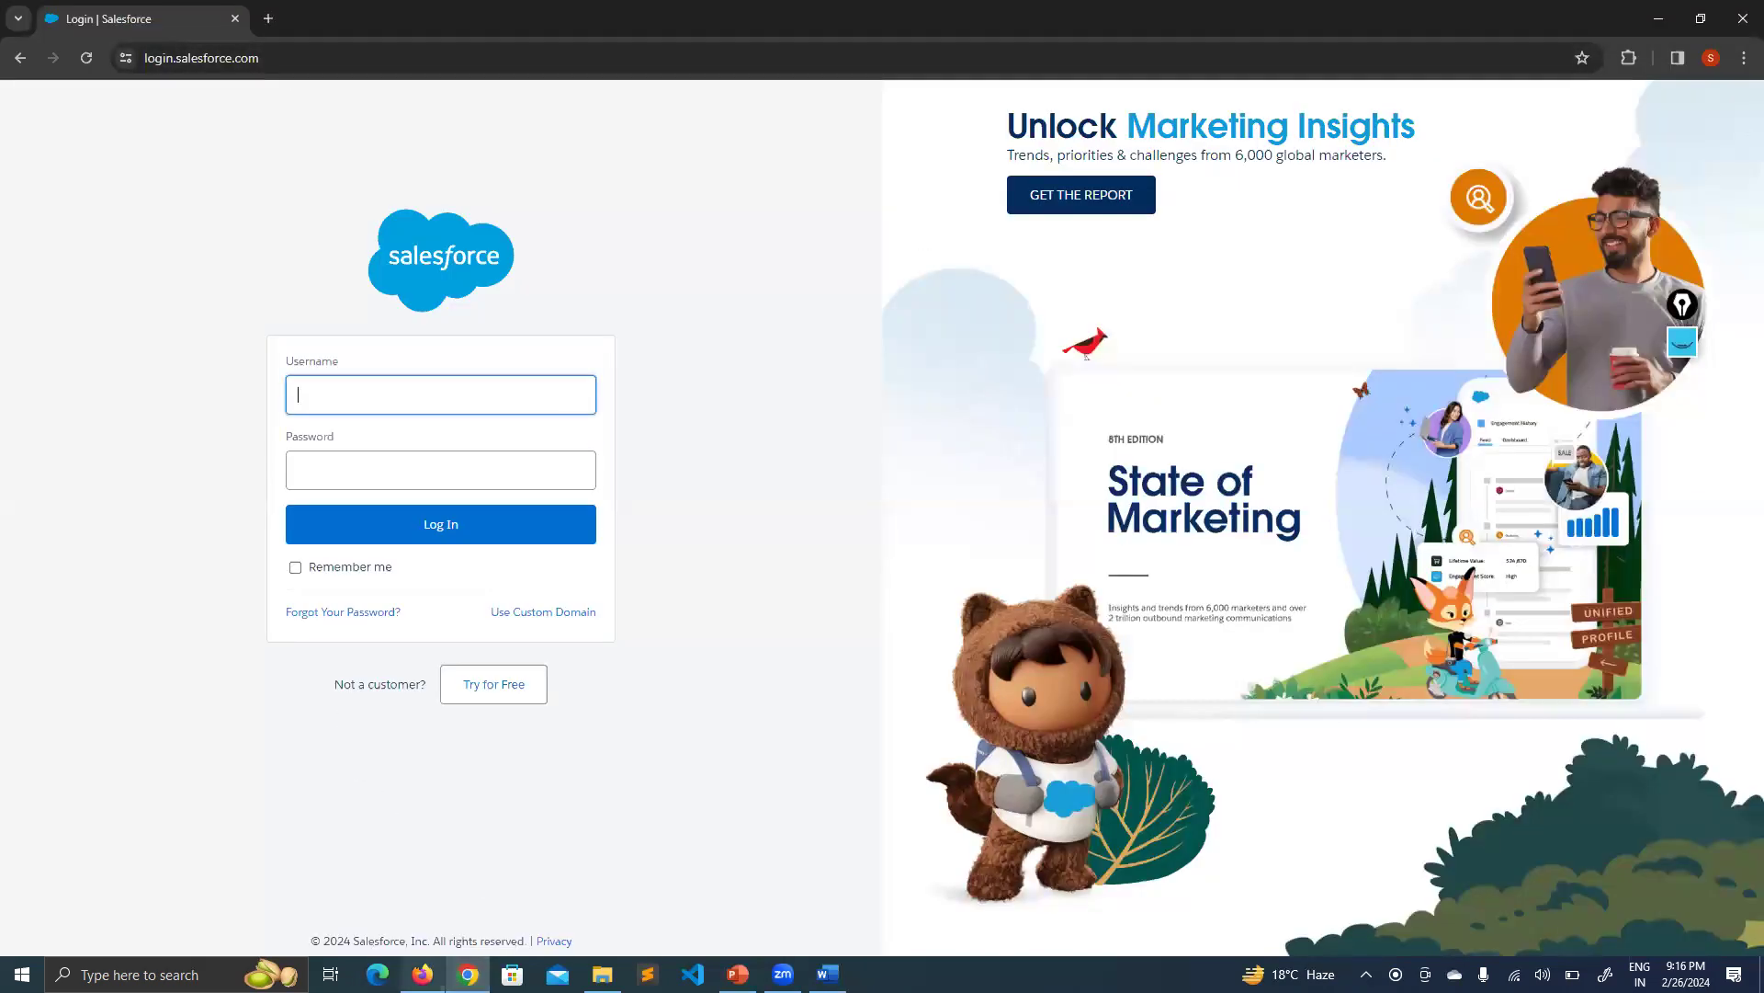
{"action": "left_click", "coordinate": [421, 974]}
{"action": "left_click", "coordinate": [391, 13]}
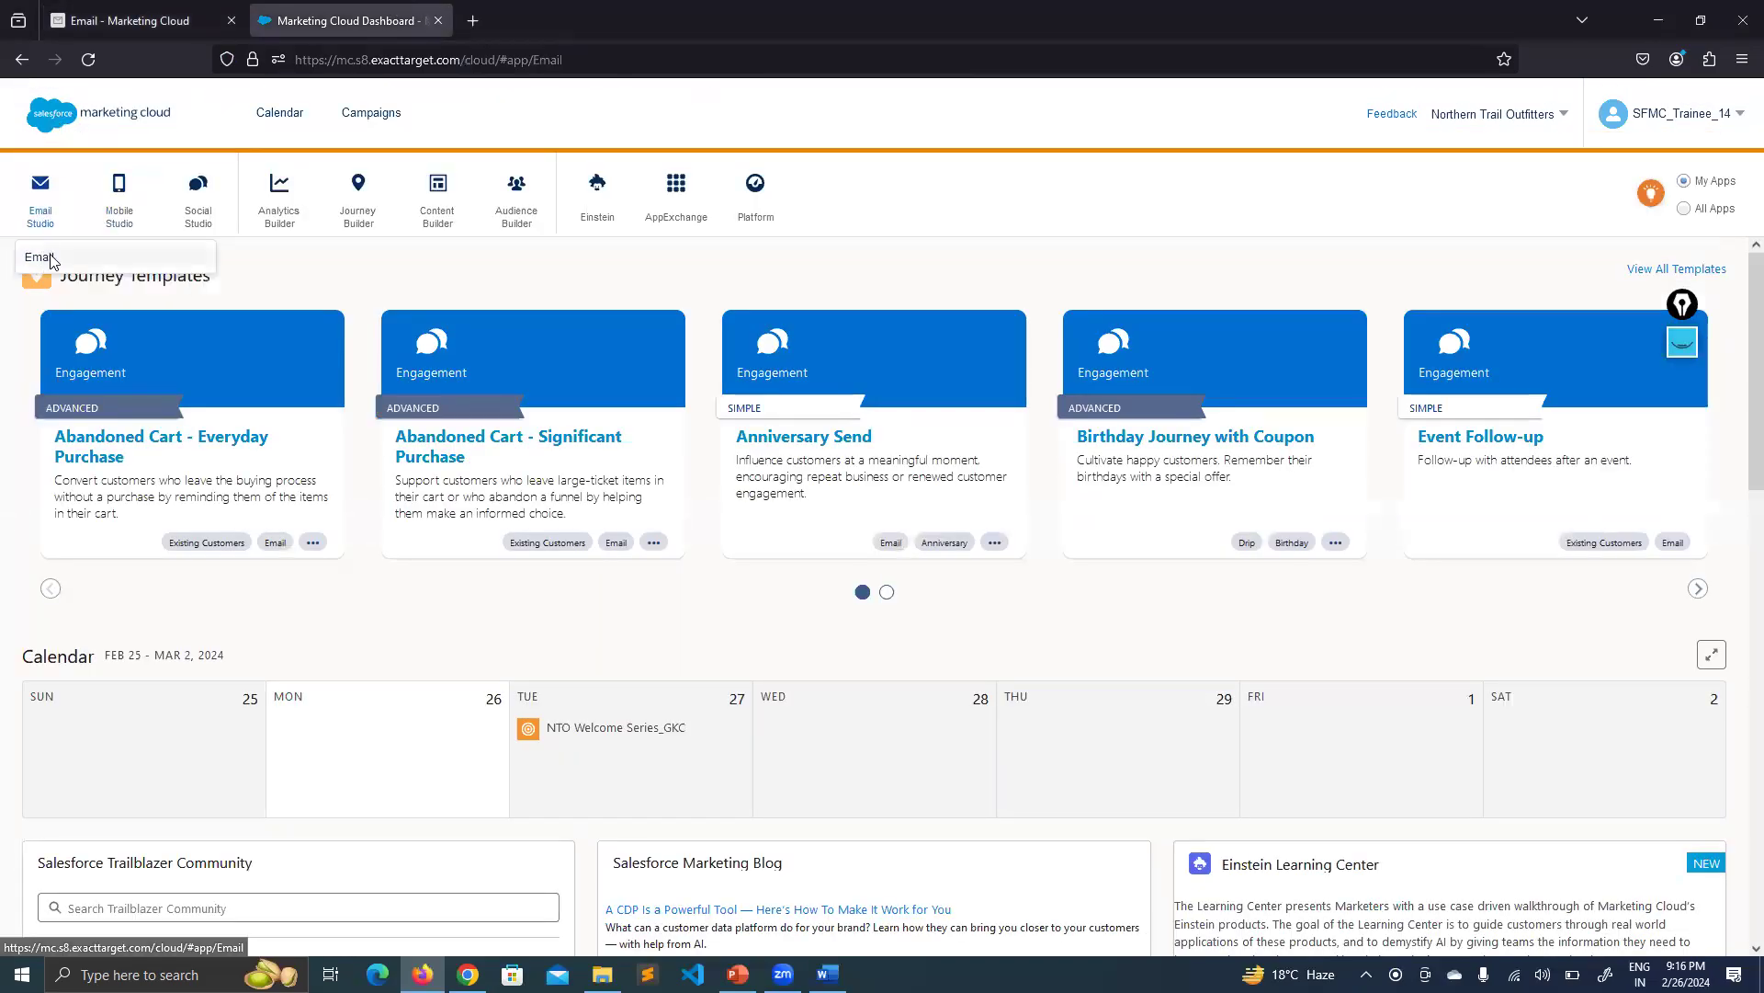
{"action": "left_click", "coordinate": [40, 193]}
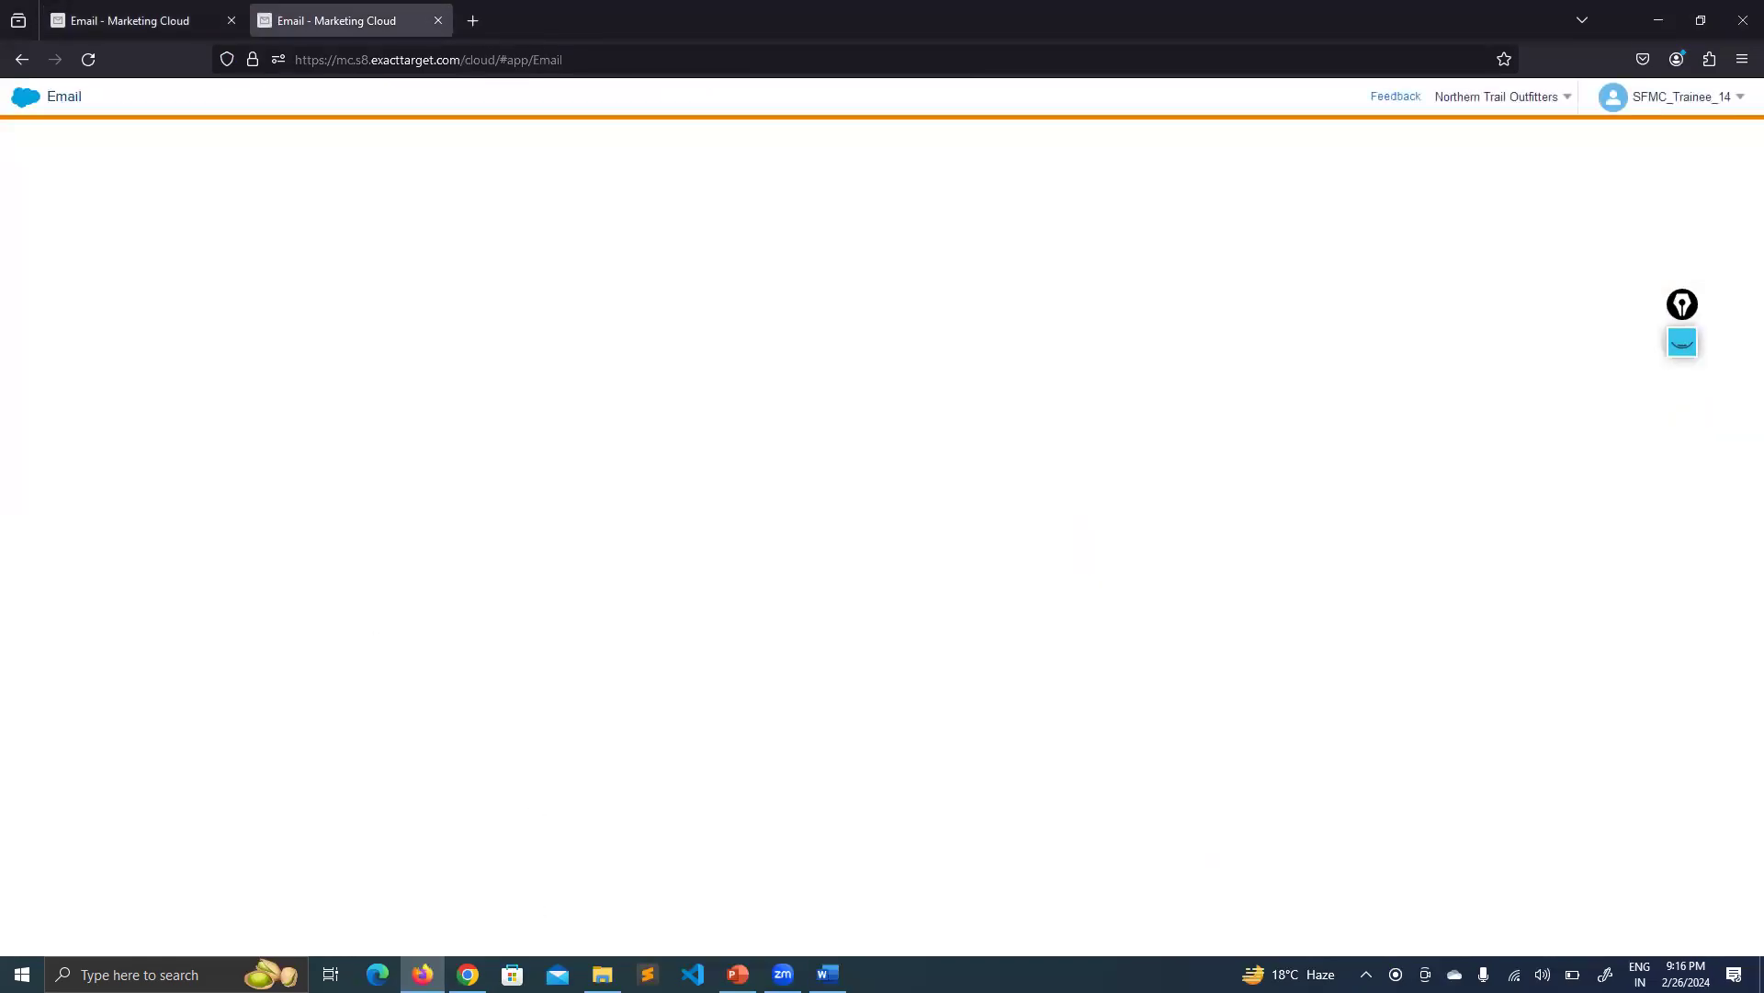
Check the exercise guide in Word for the instruction on opening Lists from Subscribers
{"action": "left_click", "coordinate": [827, 974]}
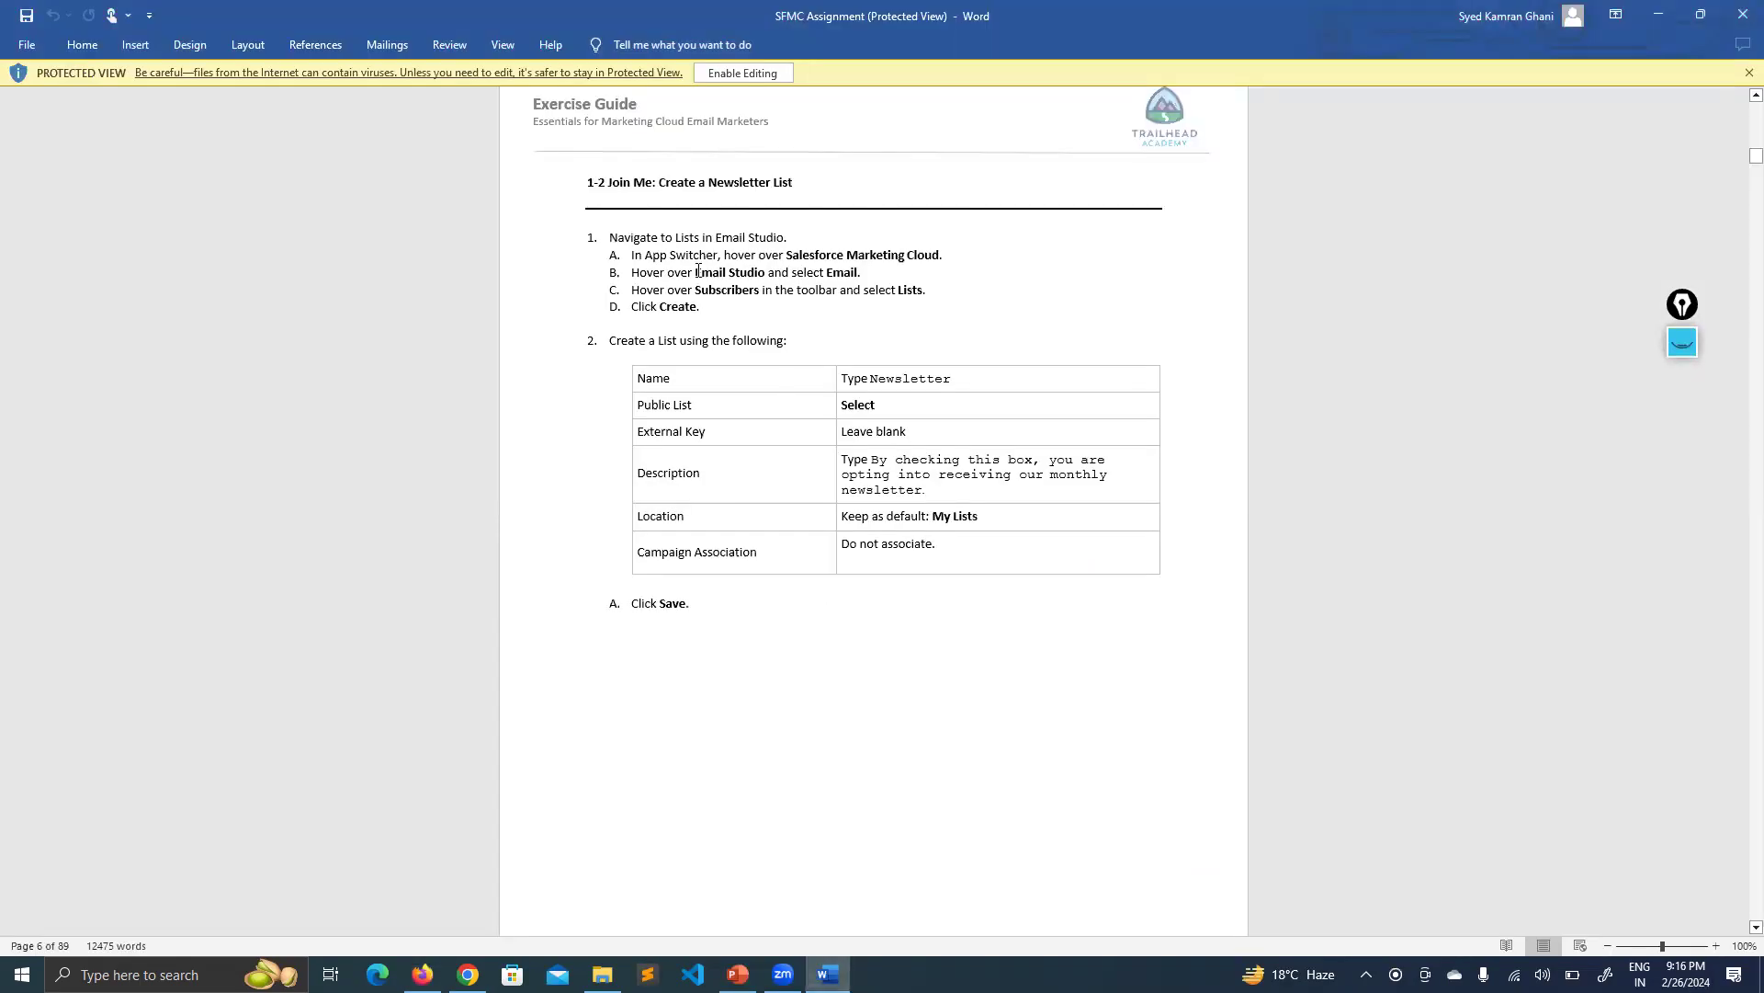
{"action": "left_click_drag", "start_coordinate": [695, 287], "coordinate": [917, 290]}
{"action": "left_click", "coordinate": [883, 308]}
Return to Email Studio in Firefox and open the subscriber Lists page
{"action": "key", "text": "alt+Tab"}
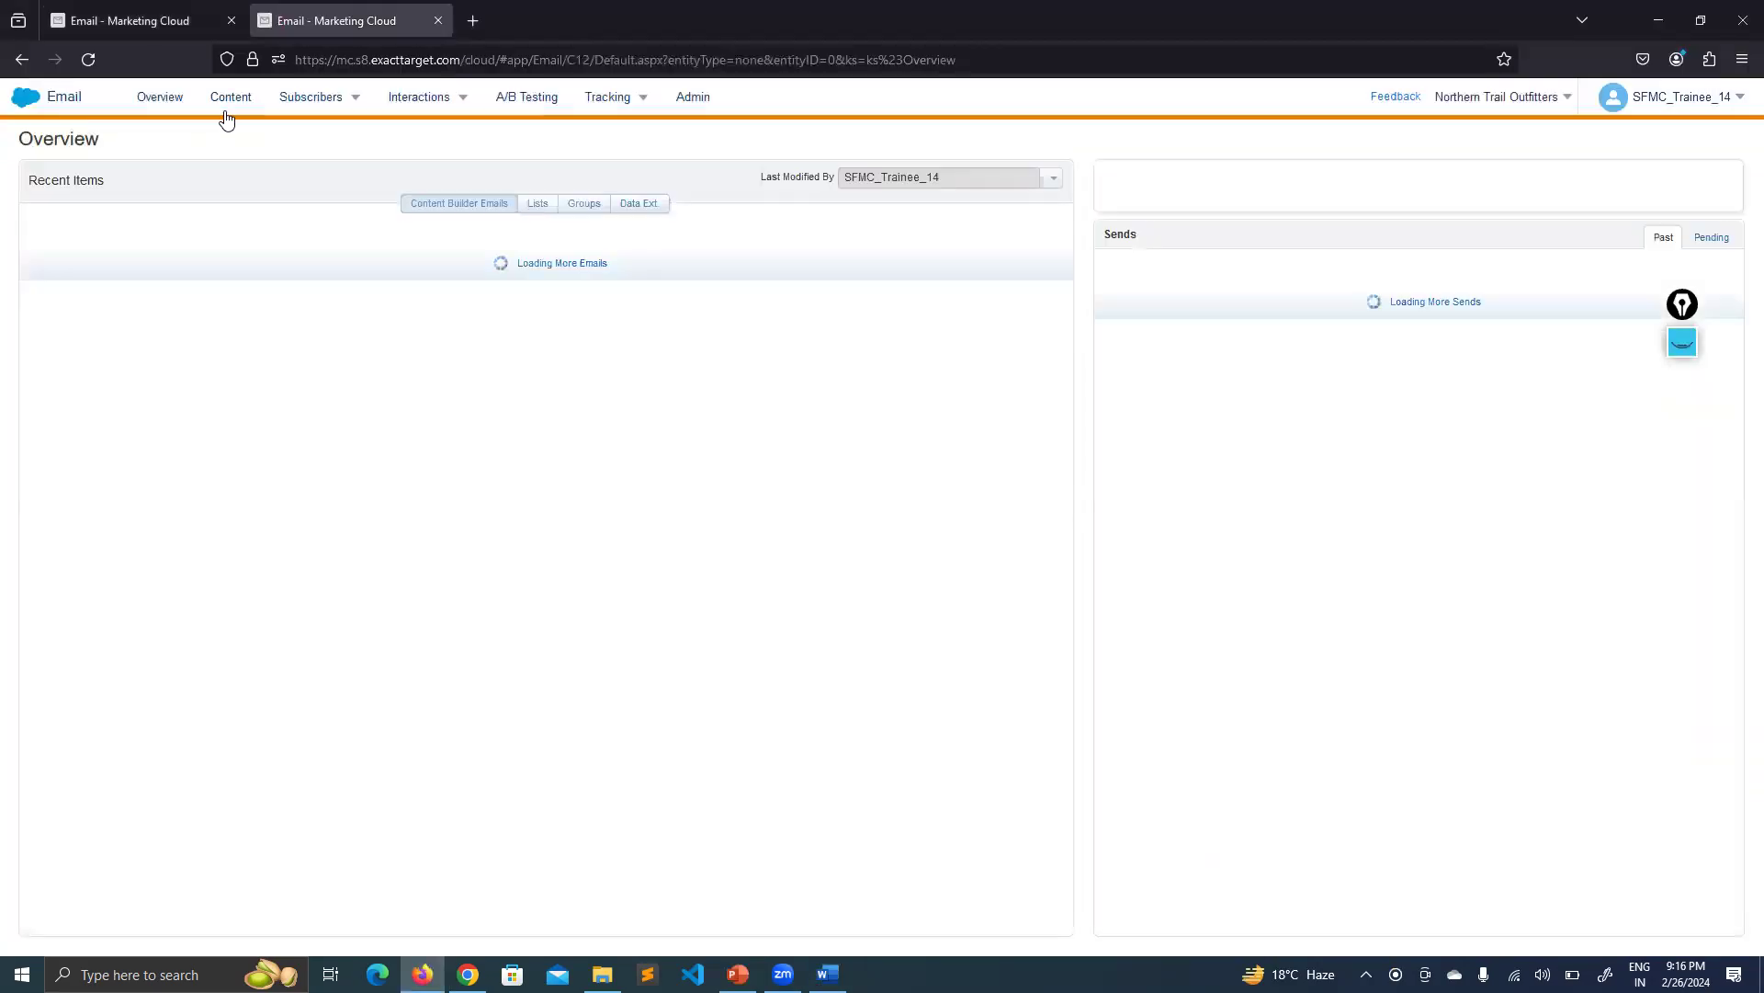
{"action": "mouse_move", "coordinate": [331, 103]}
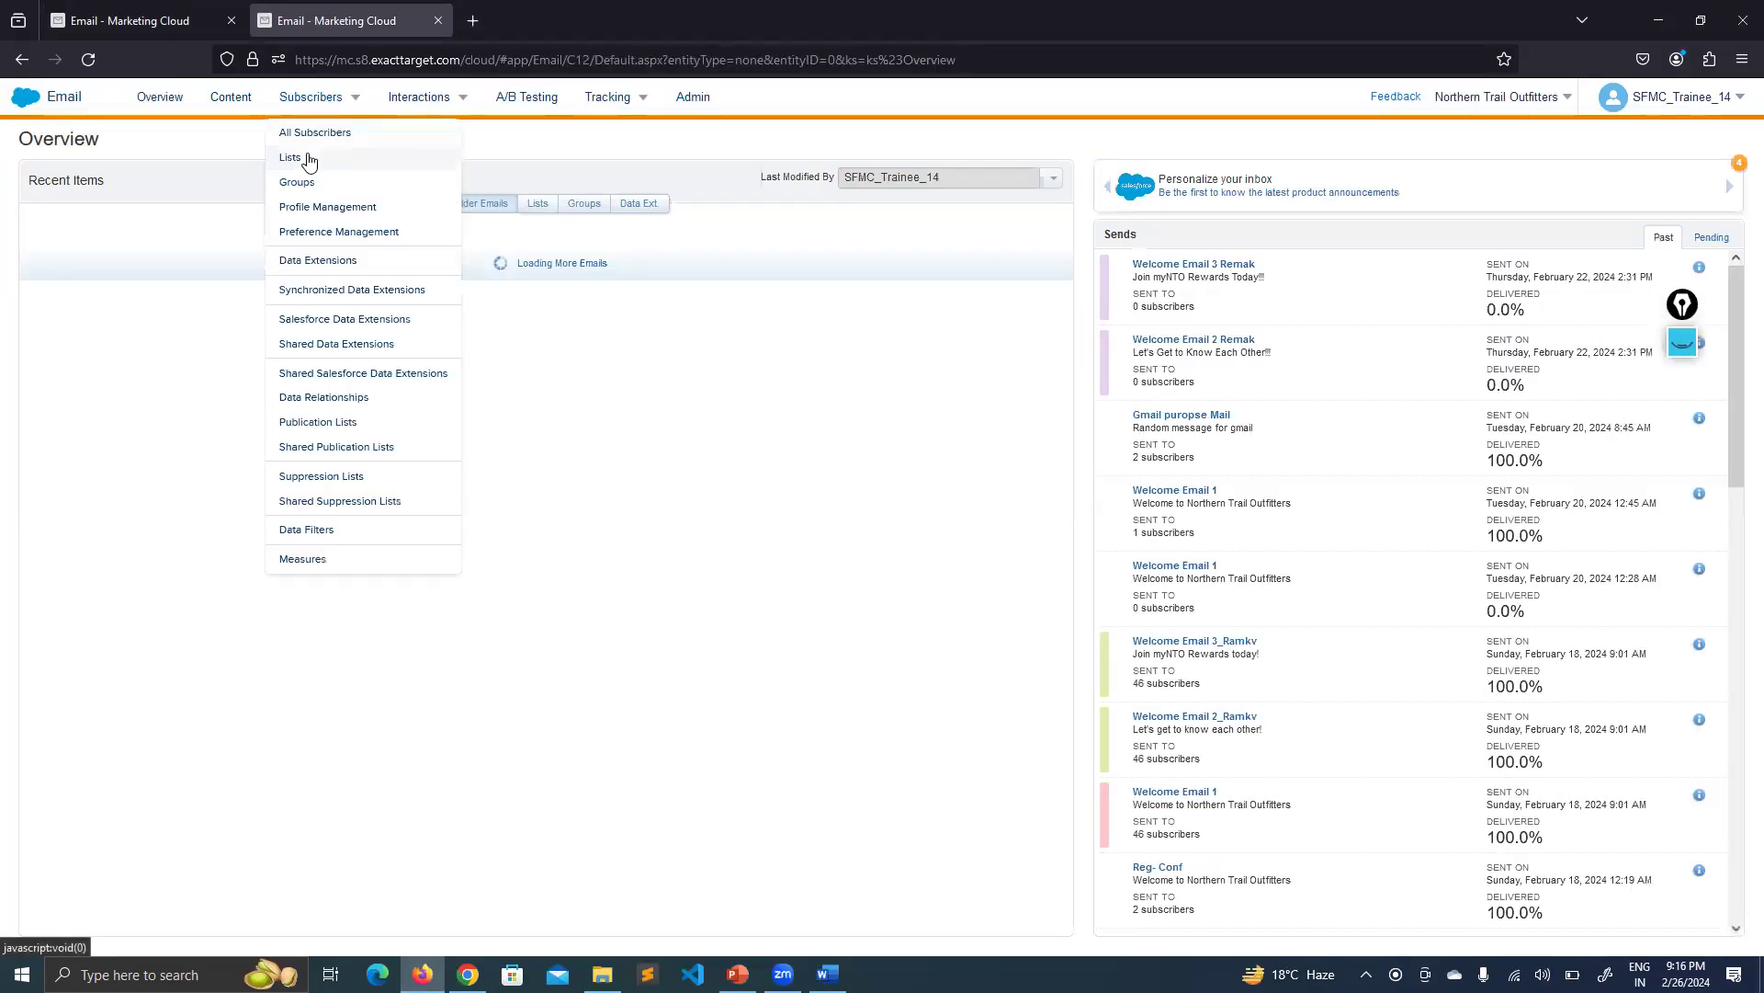
{"action": "left_click", "coordinate": [309, 158]}
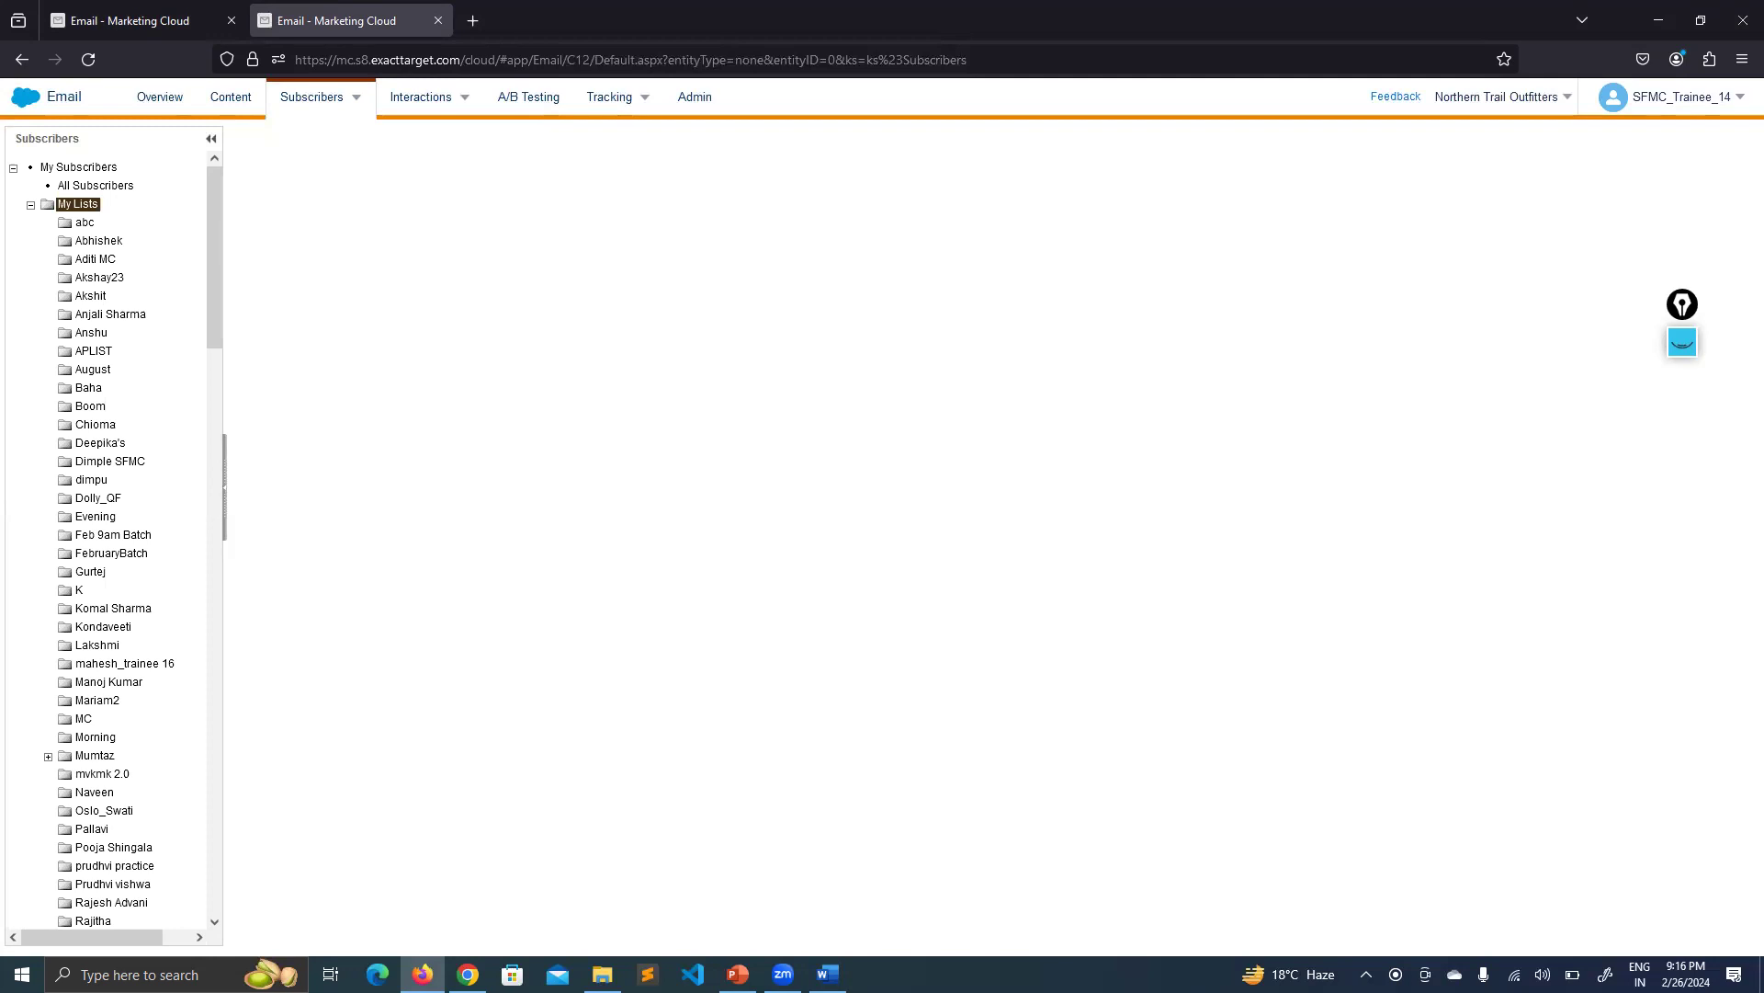
Check the exercise guide in Word, return to My Lists in Email Studio, and open the form for creating a new list
{"action": "mouse_move", "coordinate": [828, 974]}
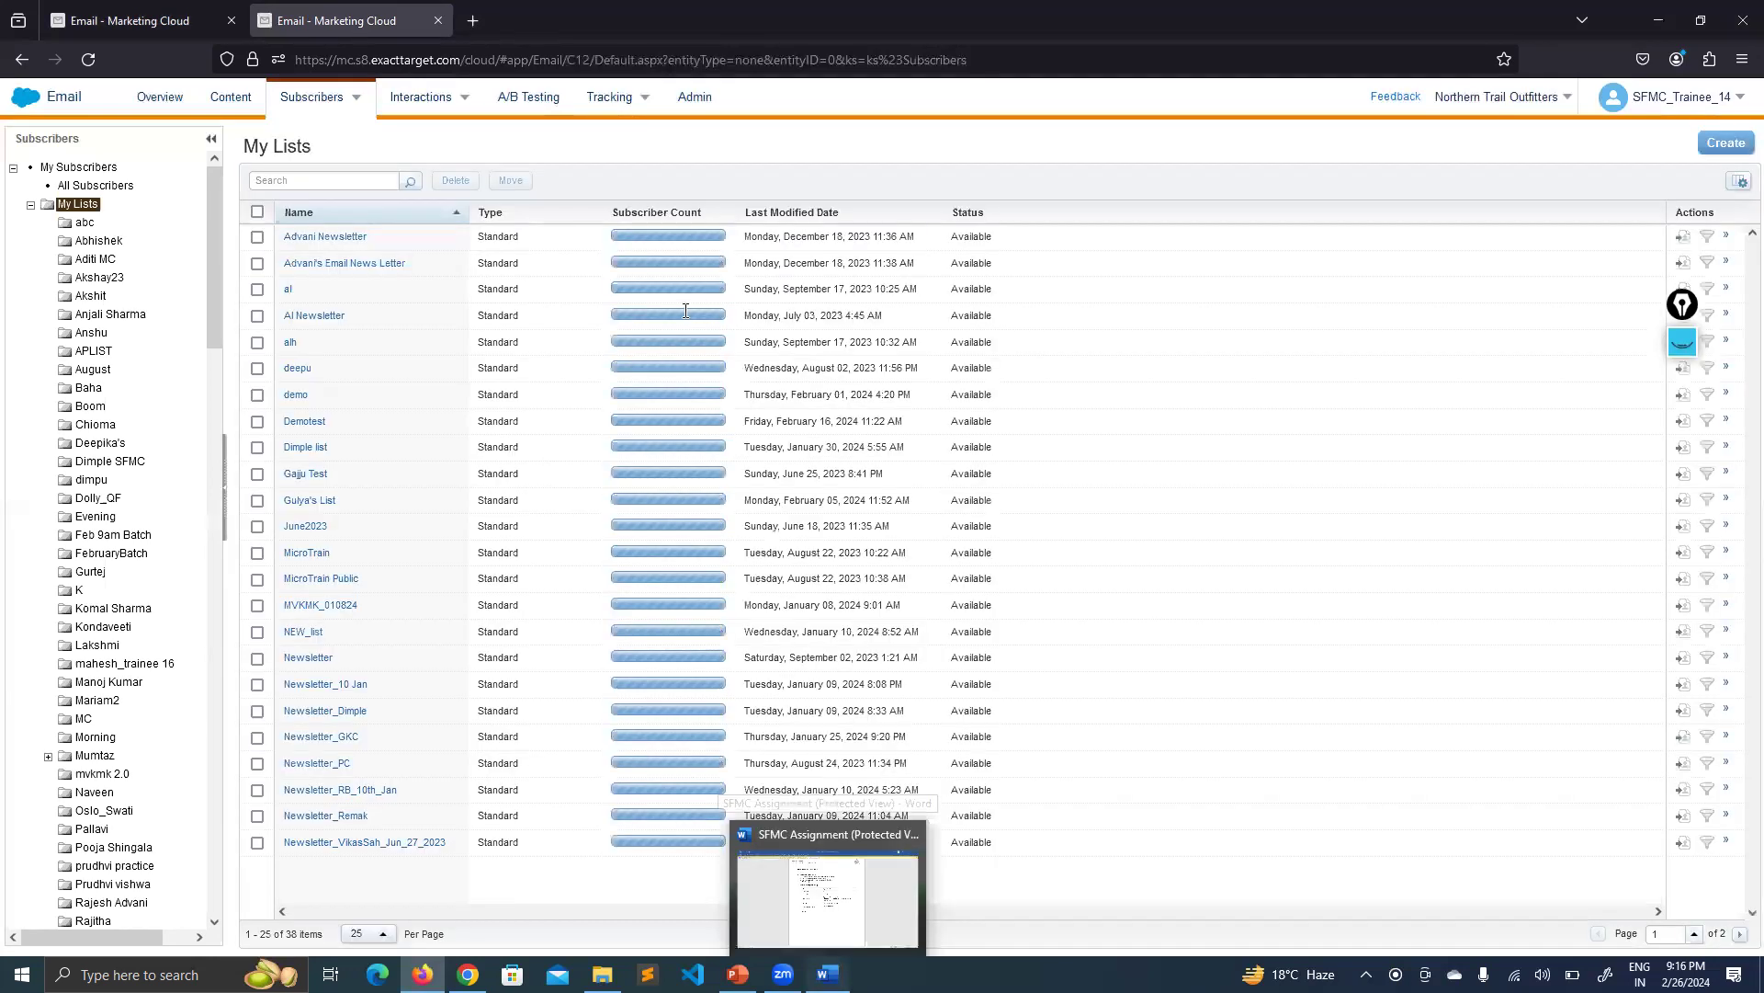
{"action": "key", "text": "alt+Tab"}
{"action": "key", "text": "alt+Tab"}
{"action": "left_click", "coordinate": [1726, 142]}
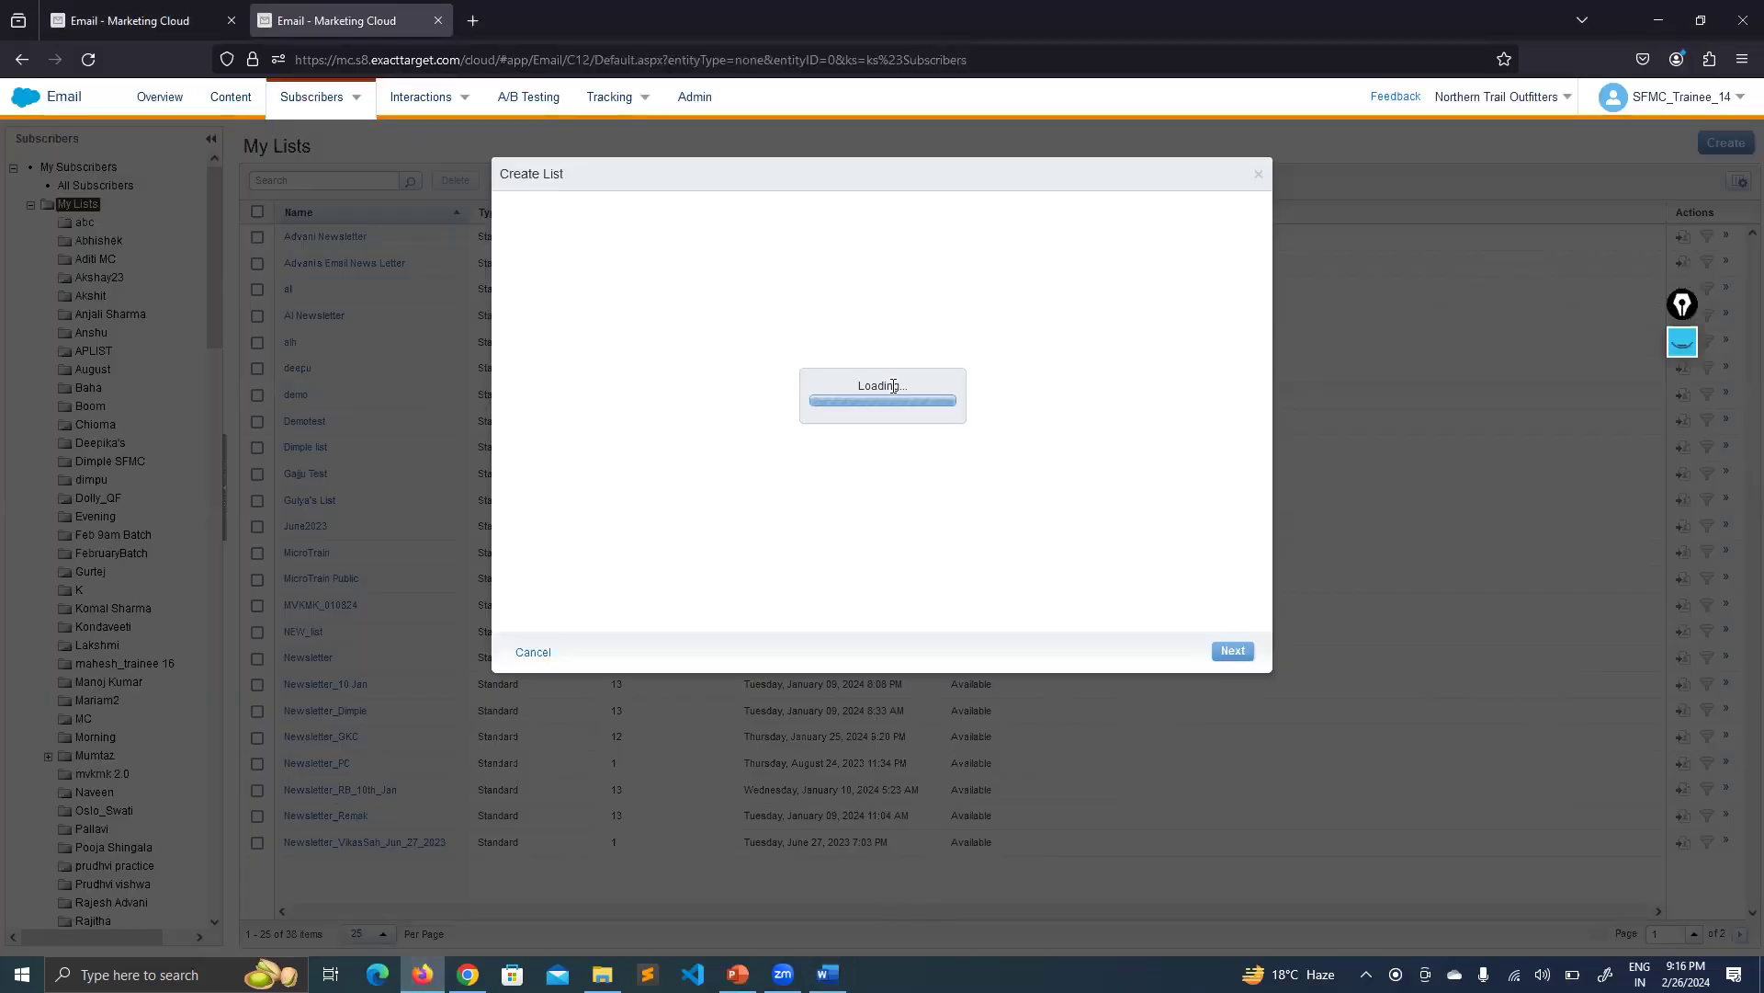
Switch to the exercise guide in Word and review exercise 1-2, Create a Newsletter List, and the pages around it
{"action": "key", "text": "alt+Tab"}
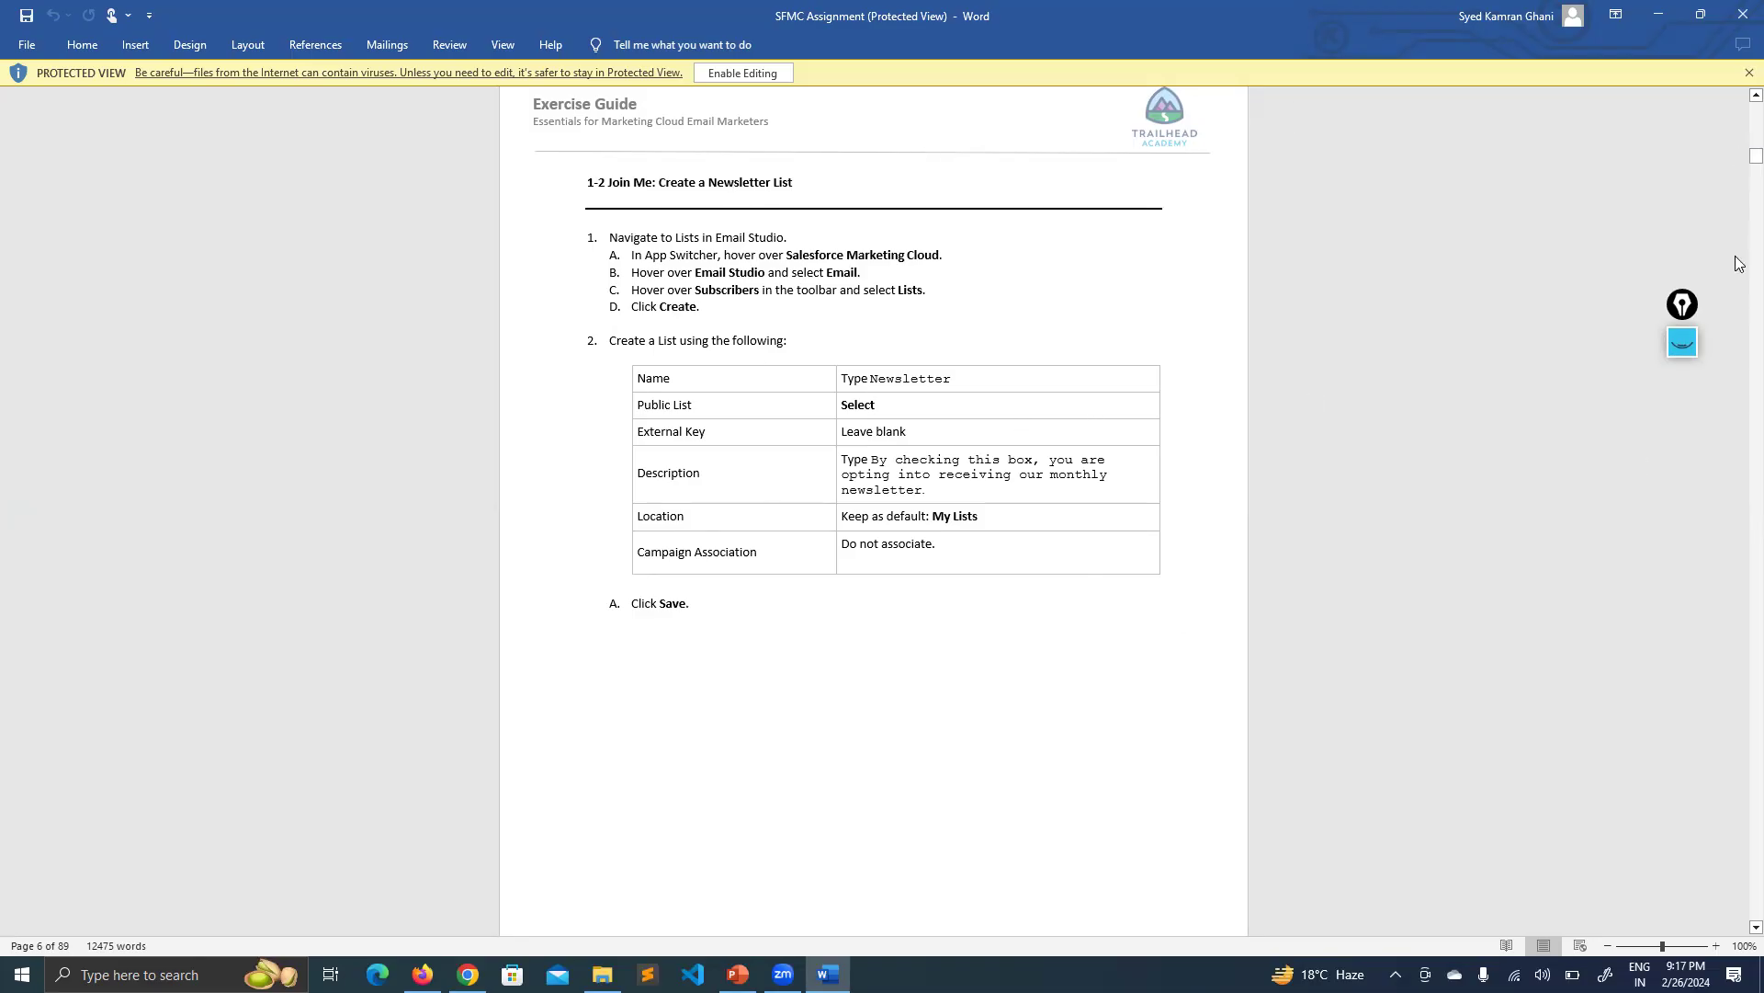
{"action": "left_click_drag", "start_coordinate": [1737, 175], "coordinate": [1736, 209]}
{"action": "scroll", "coordinate": [972, 215], "scroll_direction": "up", "scroll_amount": 1}
{"action": "scroll", "coordinate": [973, 215], "scroll_direction": "up", "scroll_amount": 2}
{"action": "left_click_drag", "start_coordinate": [1006, 219], "coordinate": [902, 218]}
{"action": "left_click", "coordinate": [1011, 274]}
{"action": "scroll", "coordinate": [1741, 547], "scroll_direction": "up", "scroll_amount": 2}
Examine the guide's final exercise, 6-1 Your Turn: Capstone Project, and the pages just before it
{"action": "left_click_drag", "start_coordinate": [1739, 204], "coordinate": [1739, 938]}
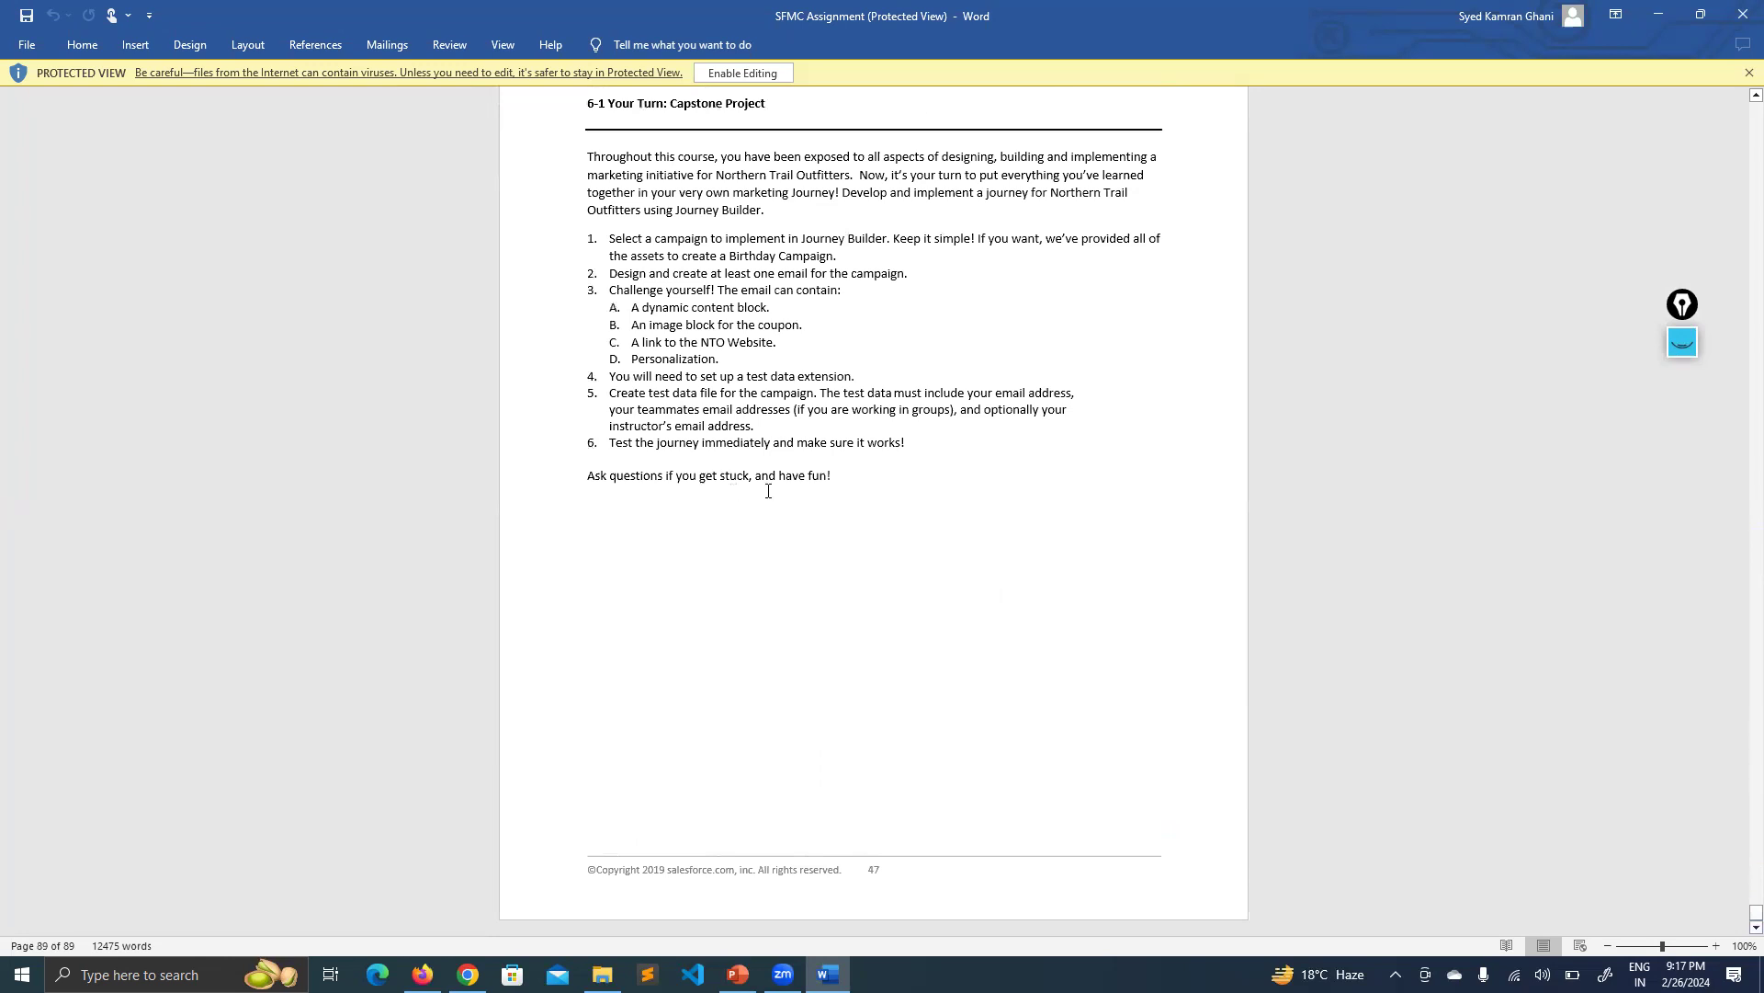
{"action": "scroll", "coordinate": [768, 491], "scroll_direction": "up", "scroll_amount": 12}
{"action": "scroll", "coordinate": [767, 498], "scroll_direction": "up", "scroll_amount": 6}
Go back to exercise 1-2 in the guide and read the settings table for creating the Newsletter list
{"action": "left_click_drag", "start_coordinate": [1738, 899], "coordinate": [1739, 138]}
{"action": "scroll", "coordinate": [1048, 818], "scroll_direction": "up", "scroll_amount": 1}
{"action": "scroll", "coordinate": [1083, 833], "scroll_direction": "down", "scroll_amount": 10}
{"action": "scroll", "coordinate": [1184, 805], "scroll_direction": "down", "scroll_amount": 9}
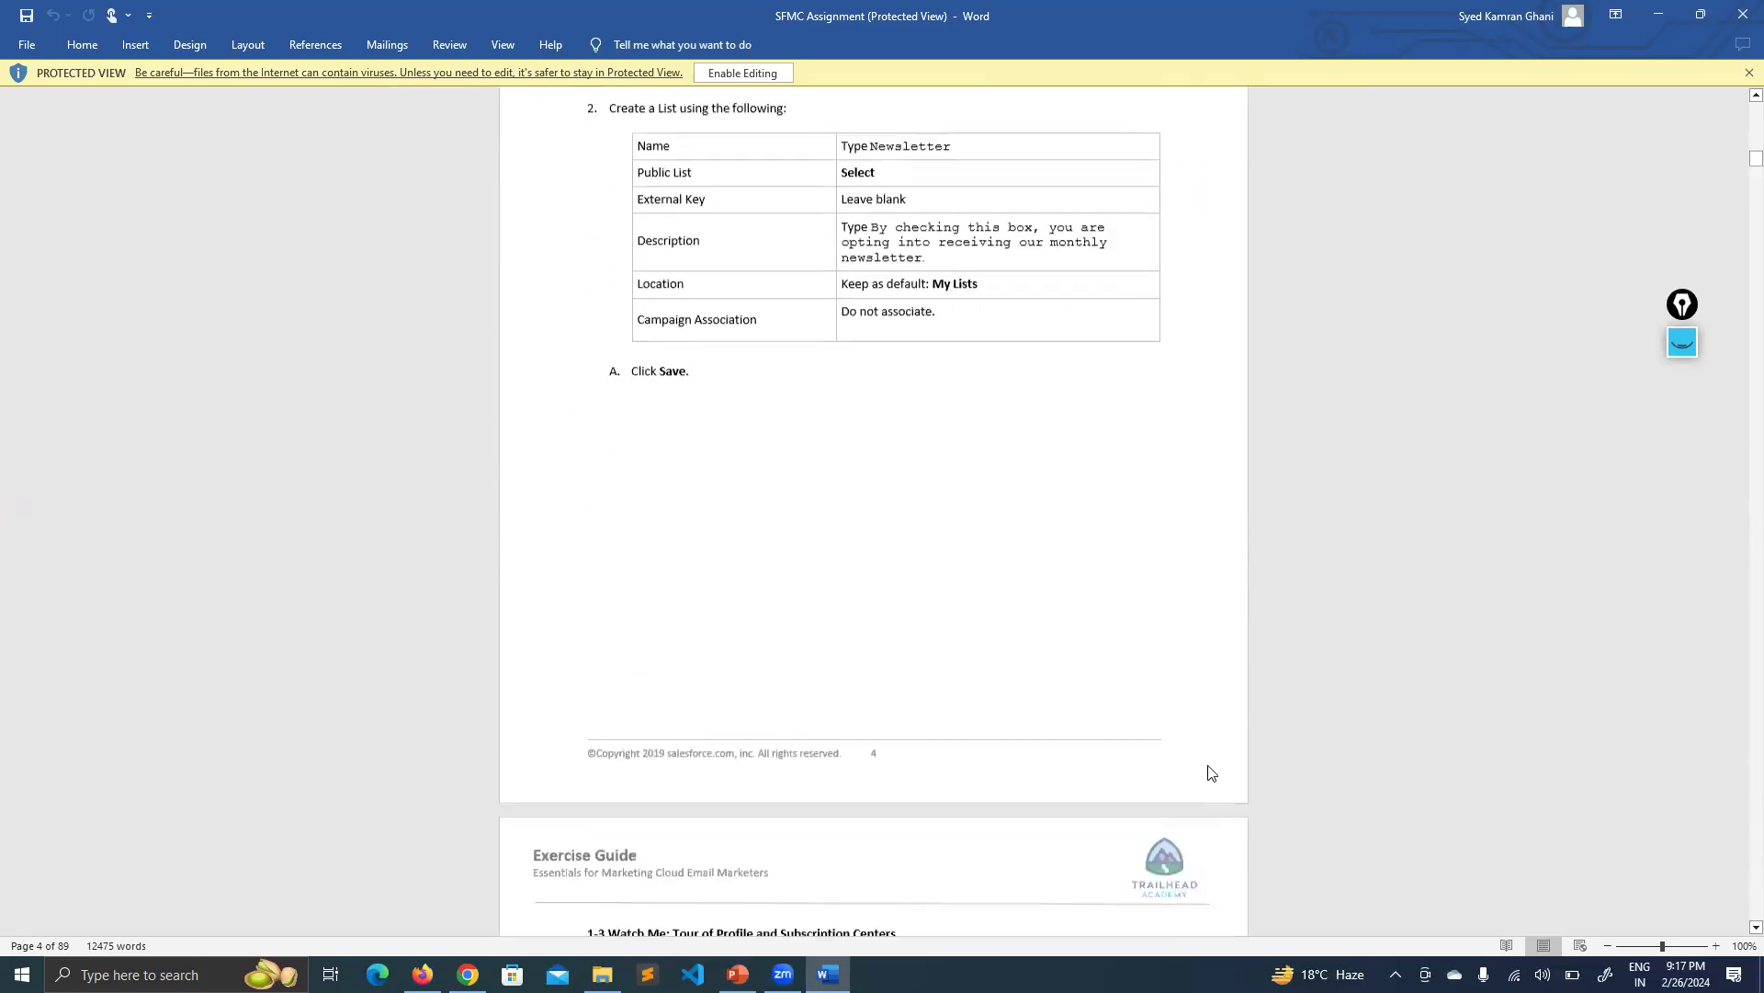
{"action": "scroll", "coordinate": [1213, 772], "scroll_direction": "down", "scroll_amount": 1}
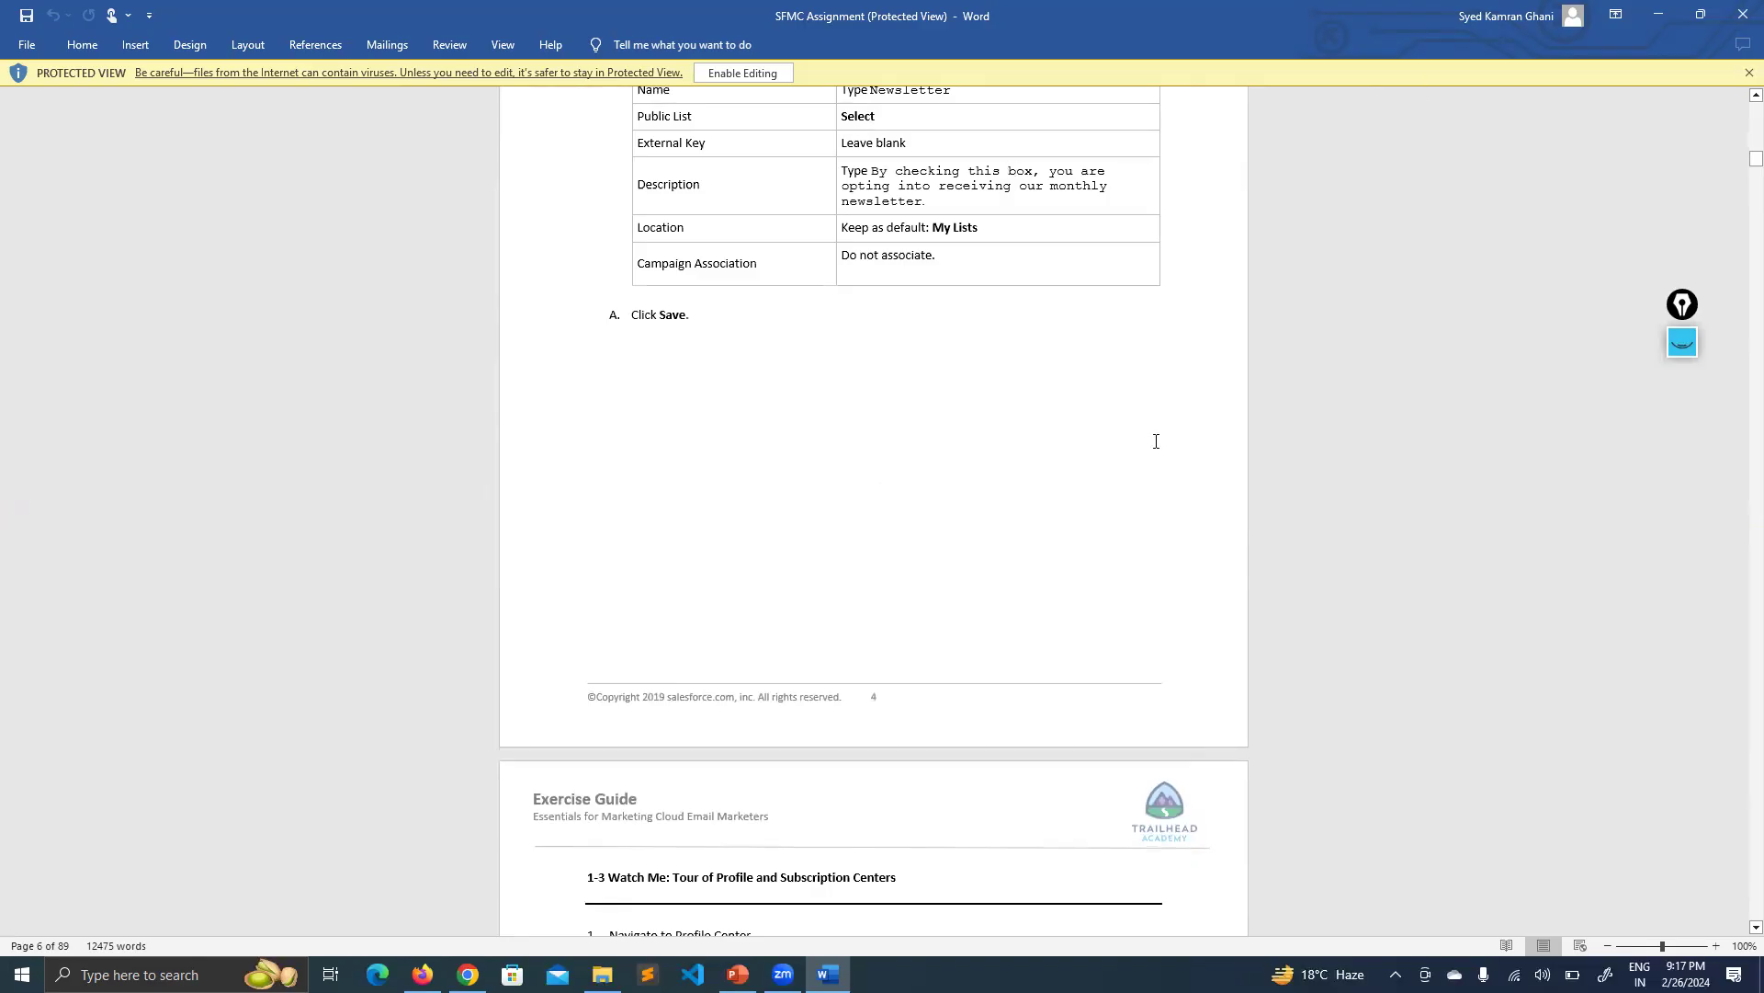
{"action": "scroll", "coordinate": [1185, 437], "scroll_direction": "up", "scroll_amount": 3}
{"action": "scroll", "coordinate": [1307, 394], "scroll_direction": "up", "scroll_amount": 2}
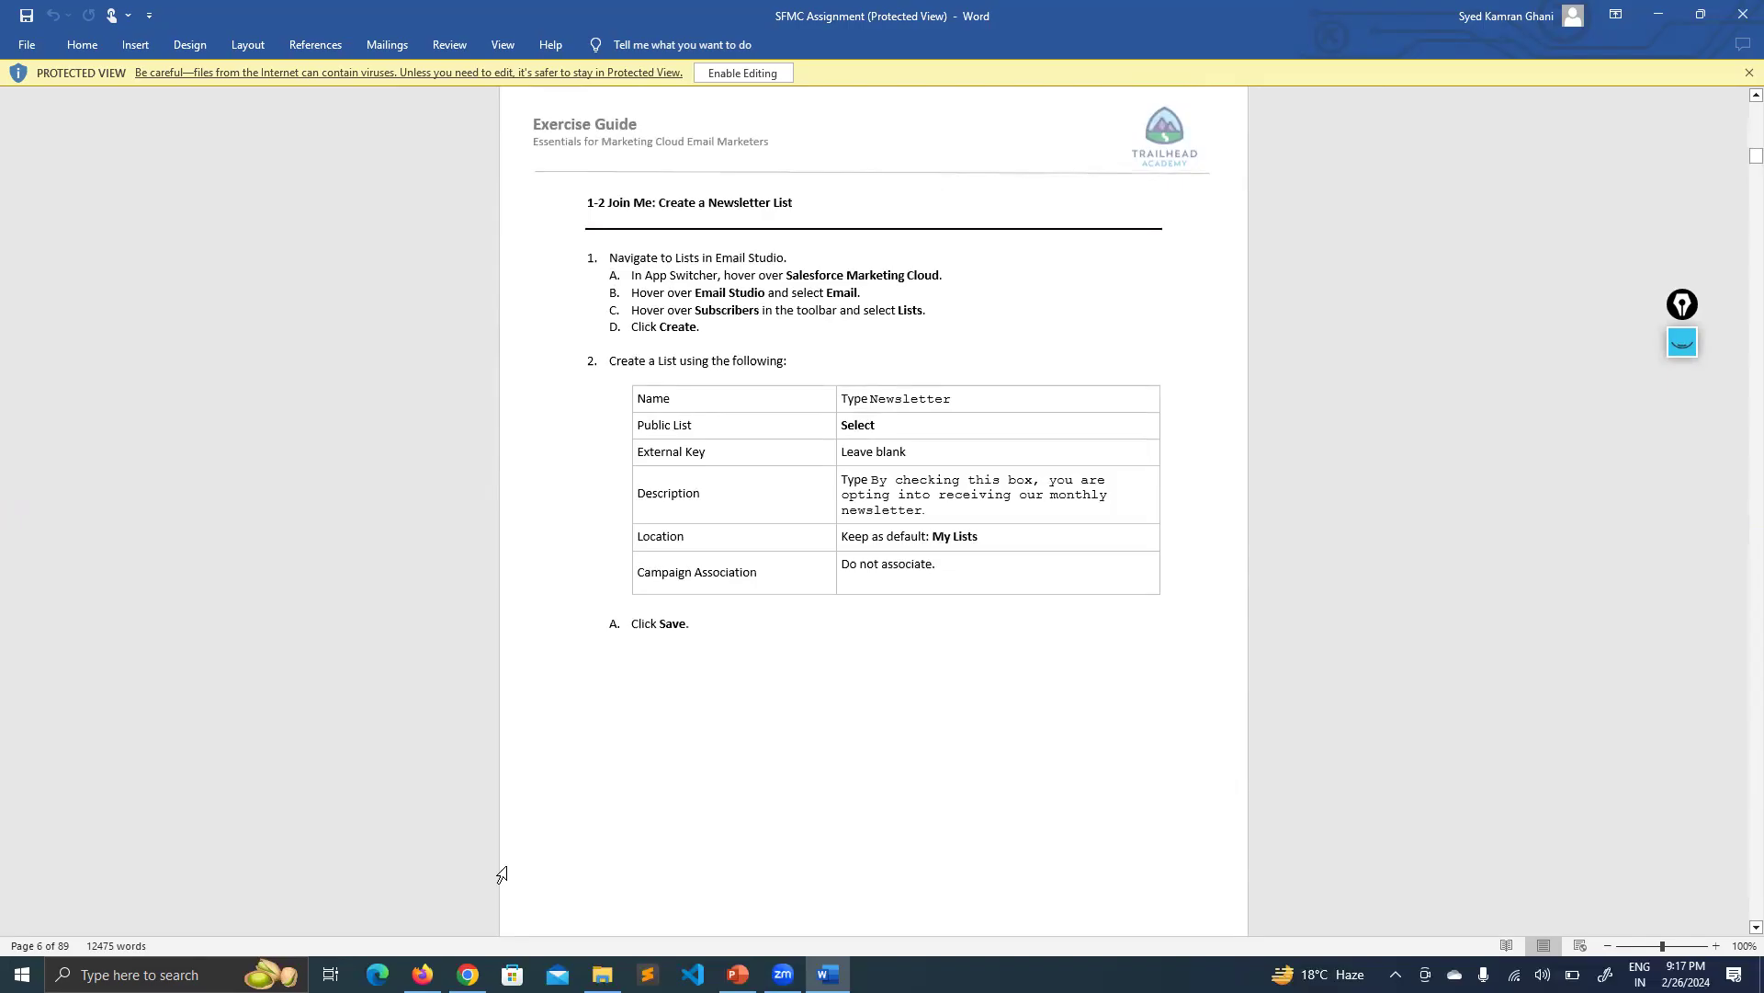
Return to Email Studio in Firefox and cancel the Create List form
{"action": "left_click", "coordinate": [422, 975]}
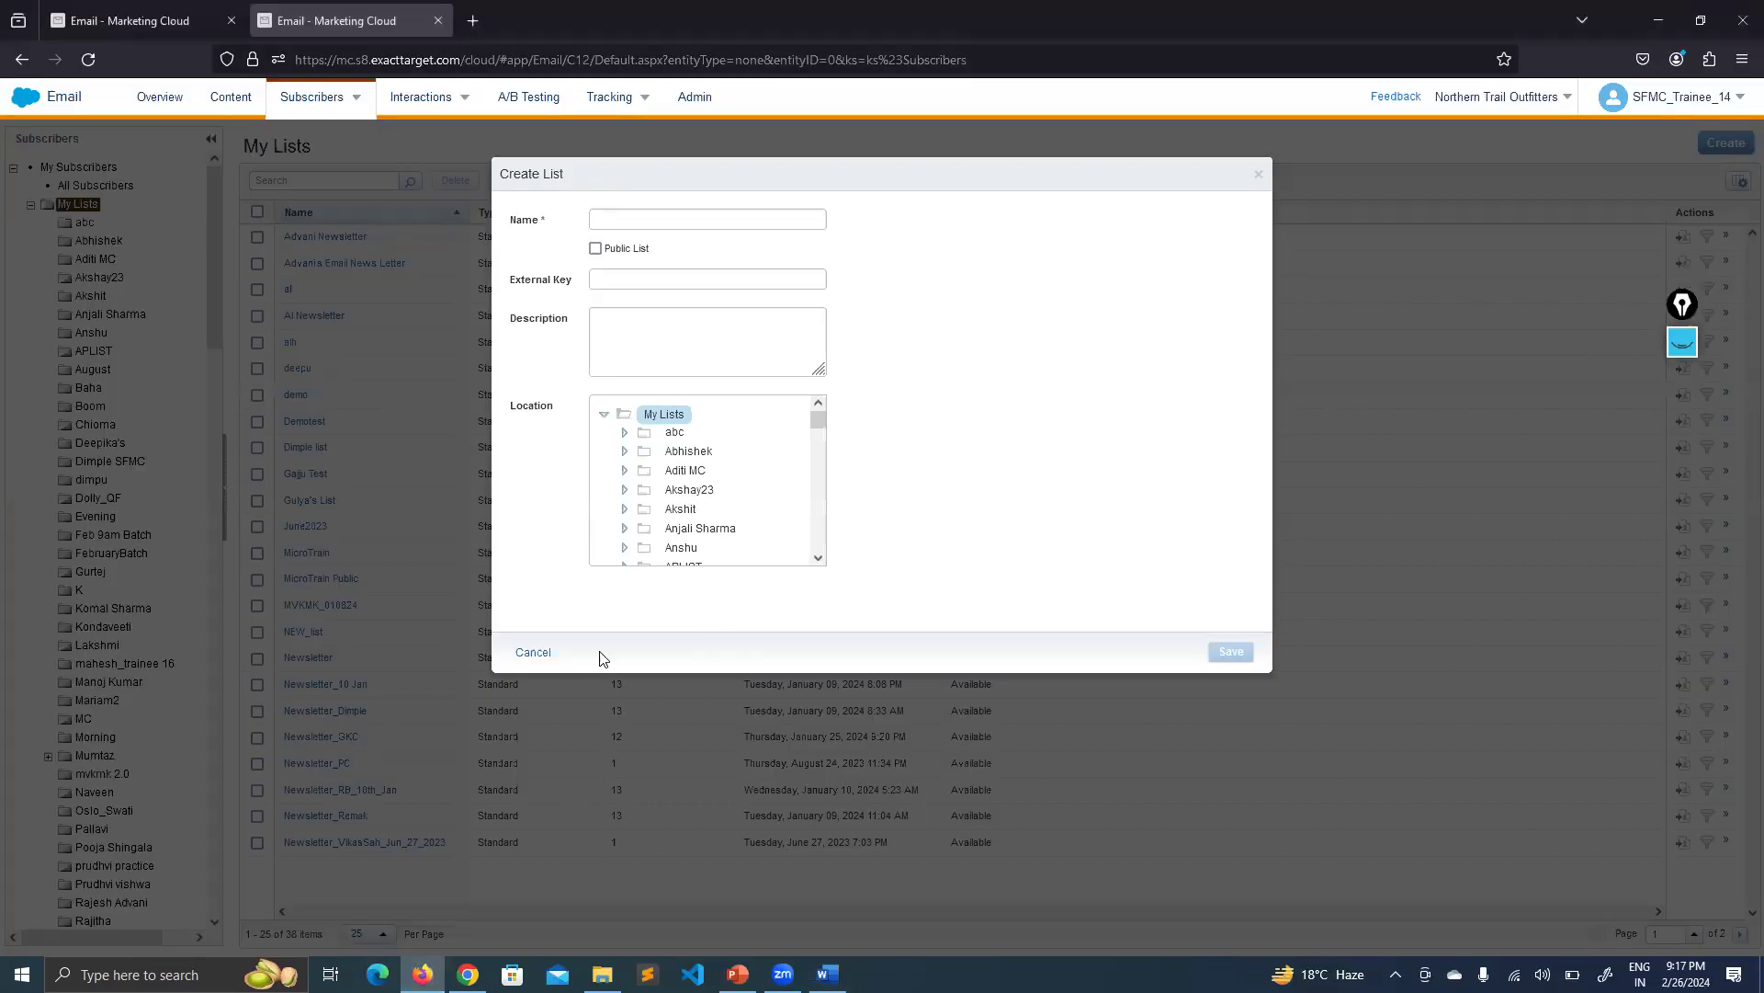
{"action": "left_click", "coordinate": [533, 653]}
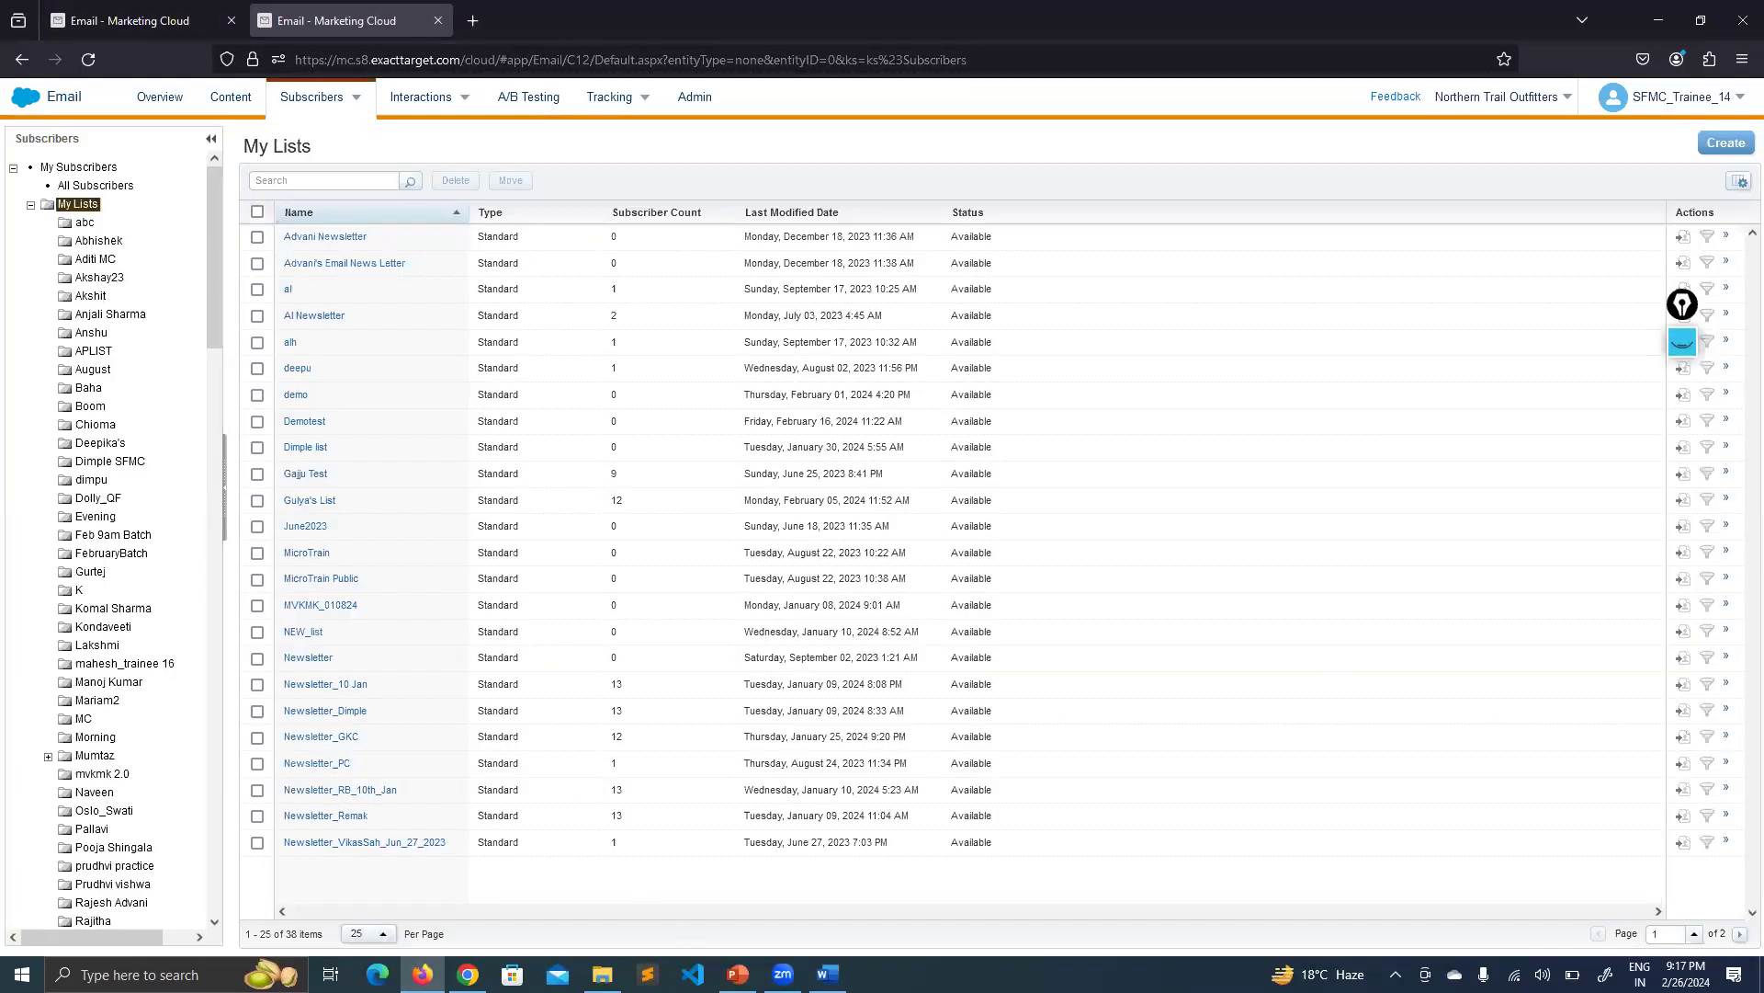
Review the My Lists page, view the Newletter_26Feb subscribers page in the other browser tab, and return to My Lists
{"action": "mouse_move", "coordinate": [738, 974]}
{"action": "left_click_drag", "start_coordinate": [314, 147], "coordinate": [244, 147]}
{"action": "left_click", "coordinate": [423, 144]}
{"action": "left_click", "coordinate": [171, 13]}
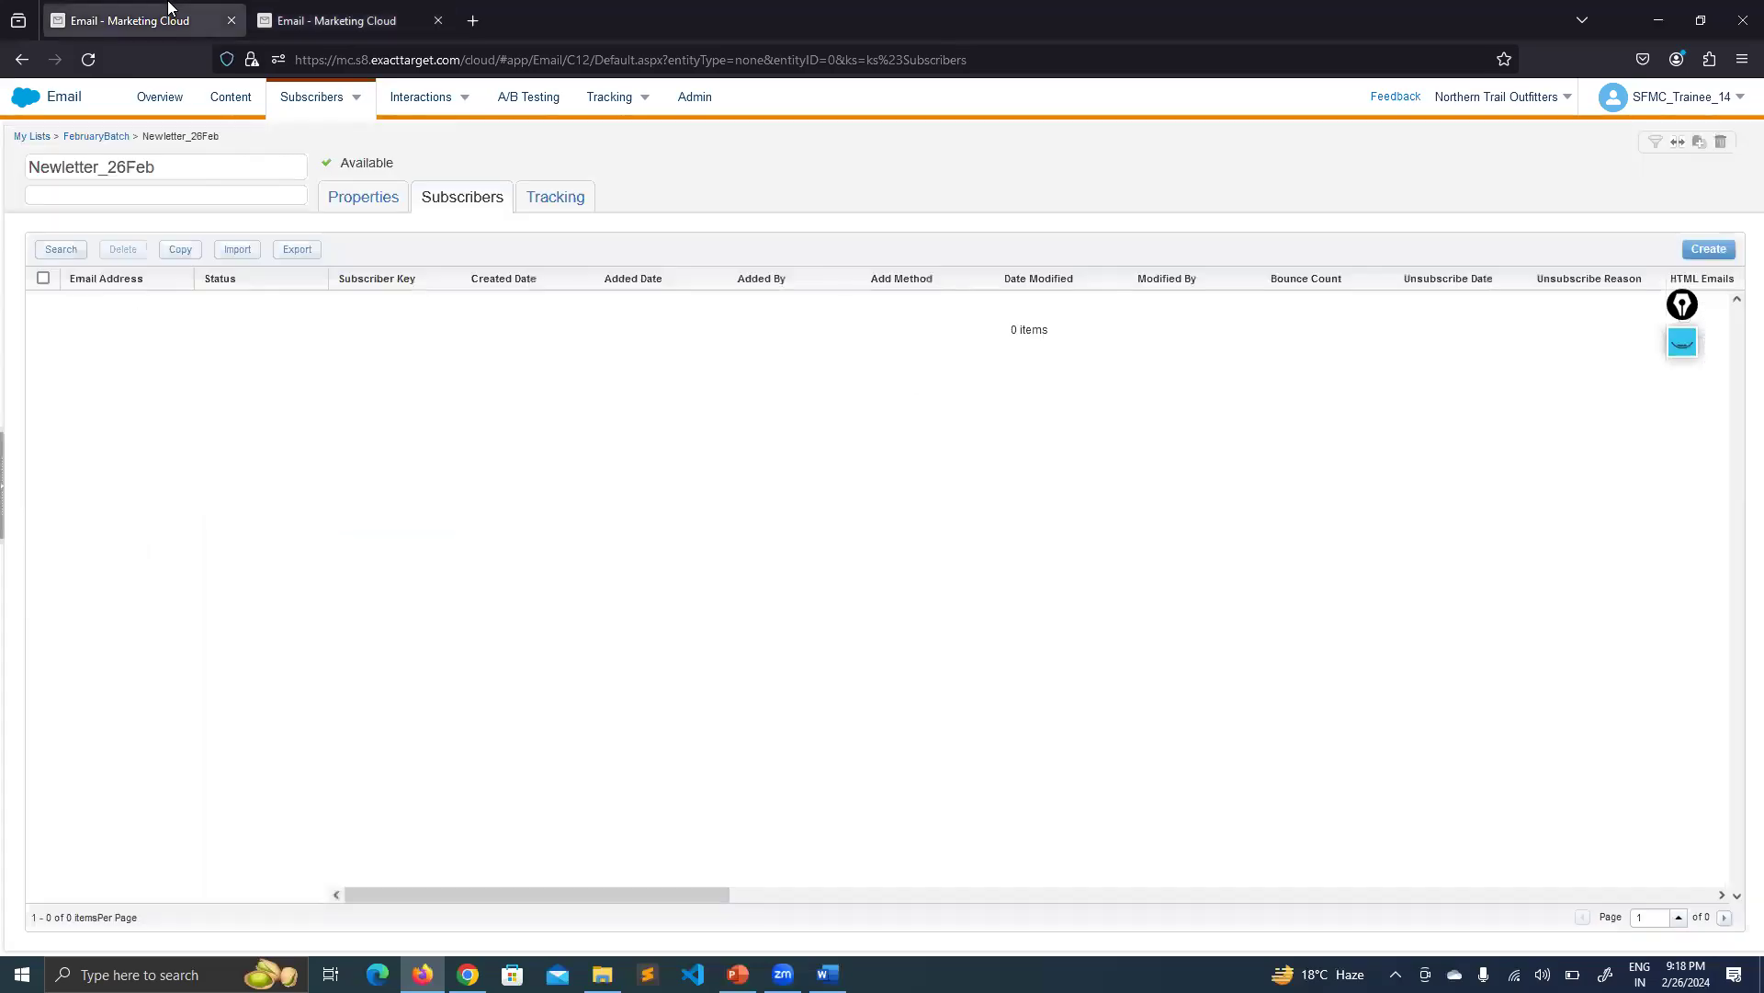
{"action": "left_click", "coordinate": [337, 13]}
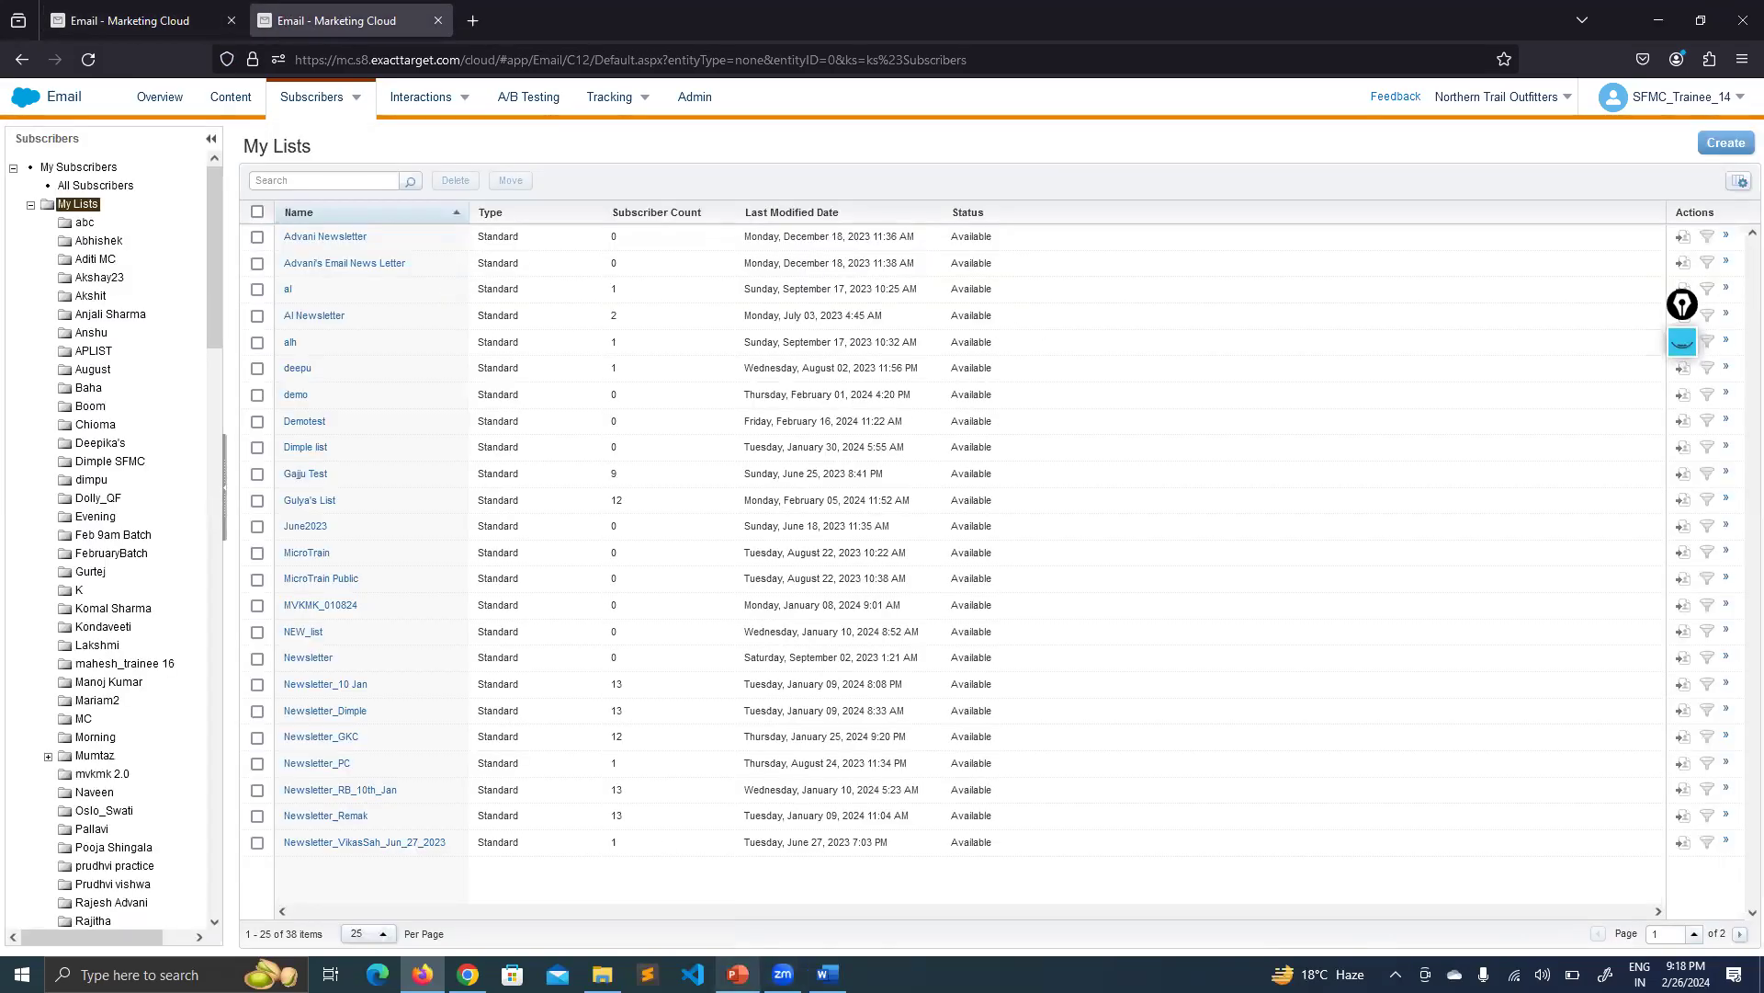